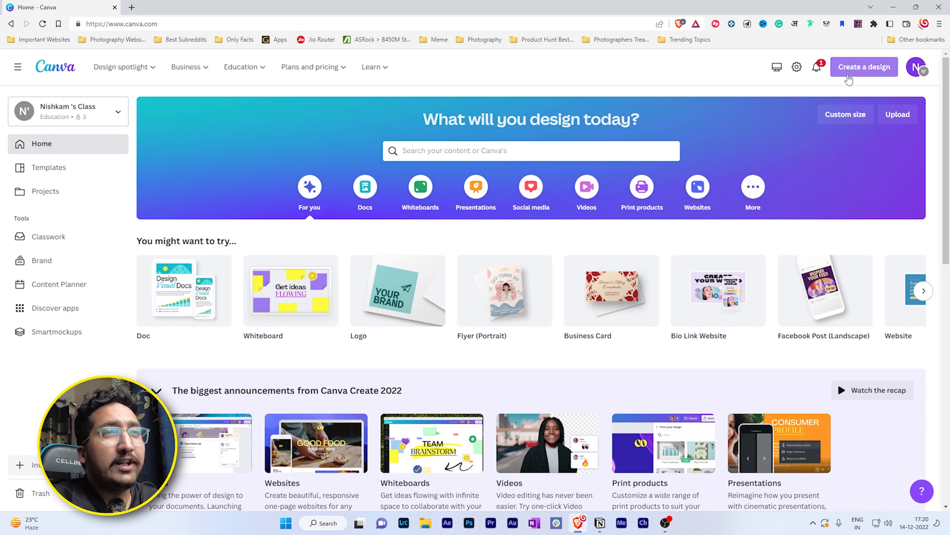
Create a new custom-size blank design of 500 × 750 px
{"action": "left_click", "coordinate": [848, 72]}
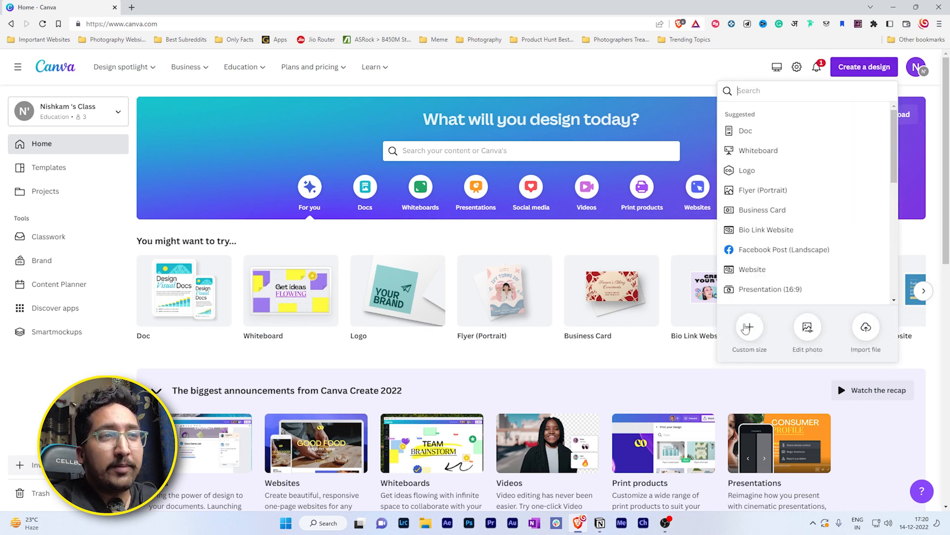
{"action": "left_click", "coordinate": [746, 326]}
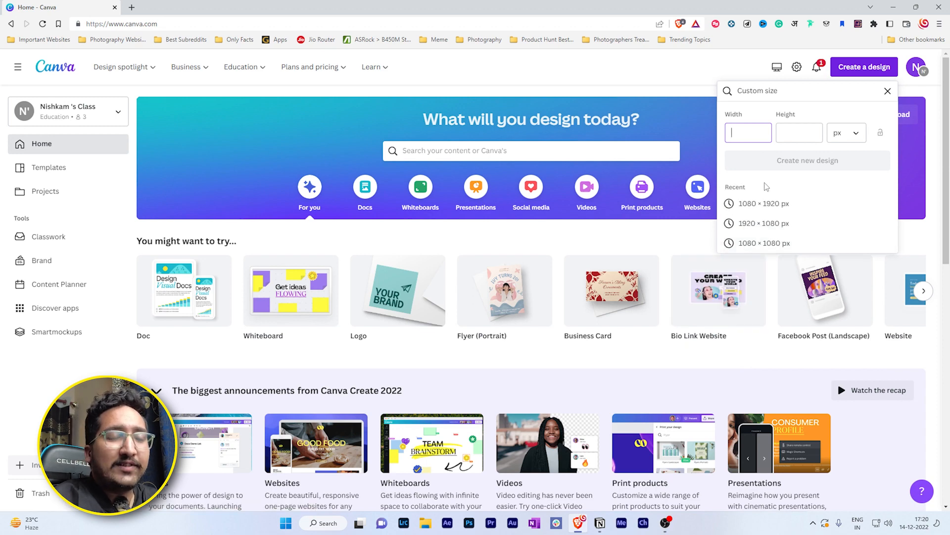
{"action": "type", "text": "500"}
{"action": "key", "text": "Tab"}
{"action": "type", "text": "7"}
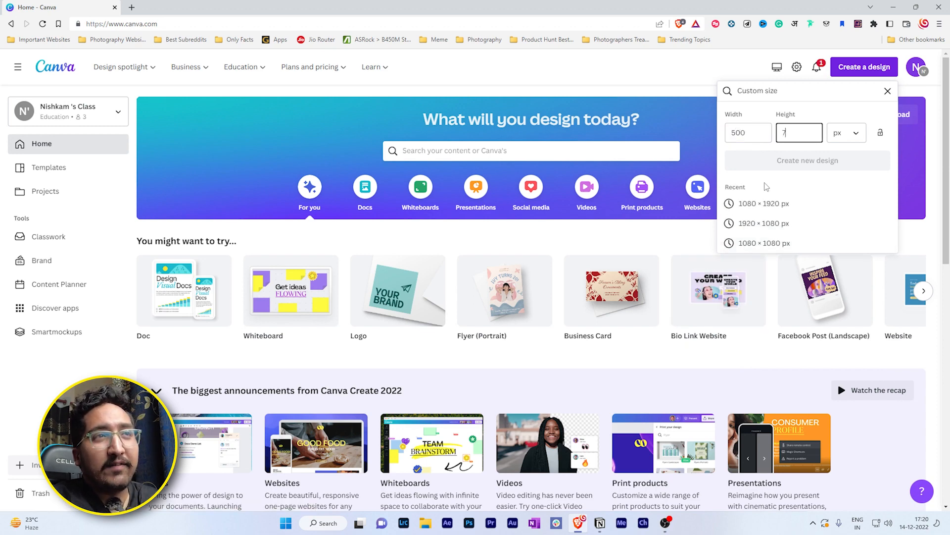
{"action": "type", "text": "50"}
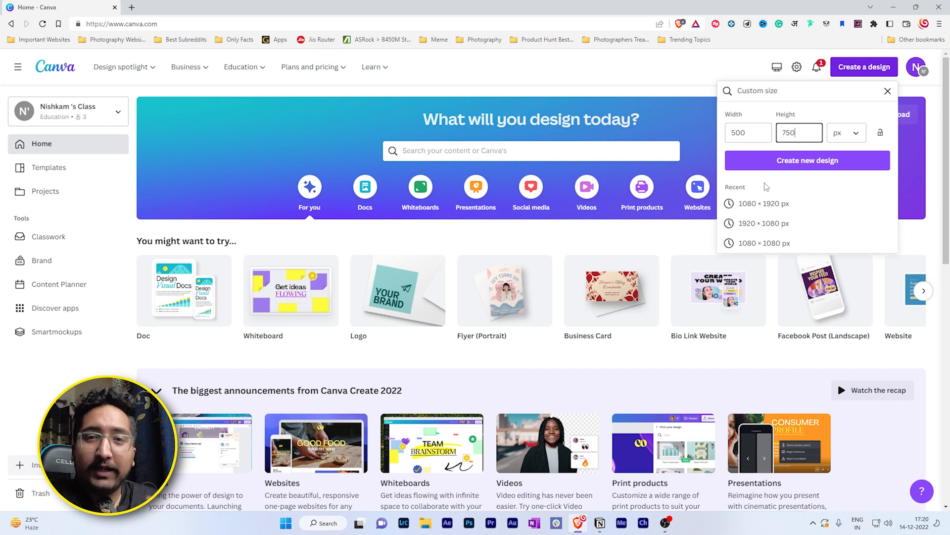
{"action": "left_click", "coordinate": [795, 167]}
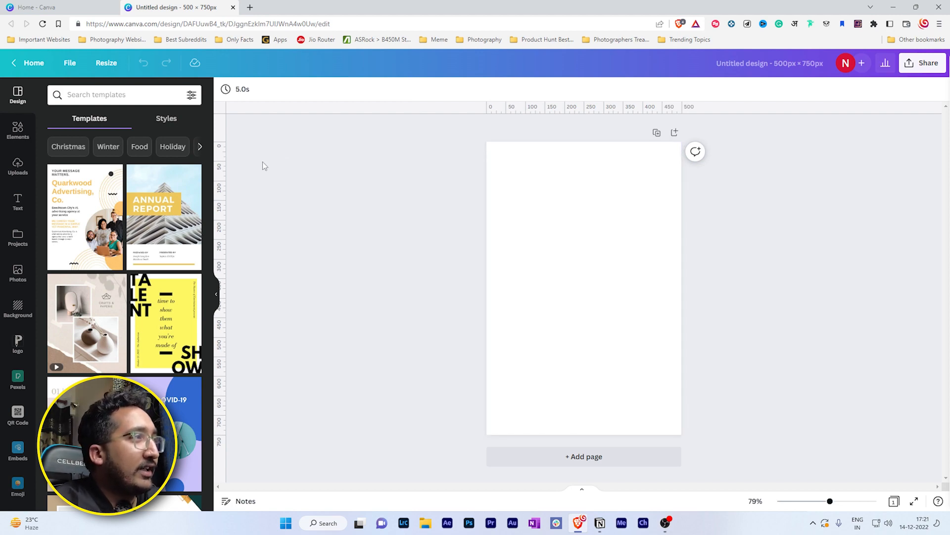
{"action": "left_click", "coordinate": [15, 131]}
Add the first 'grid' element and shrink it to the top half of the page
{"action": "left_click", "coordinate": [88, 94]}
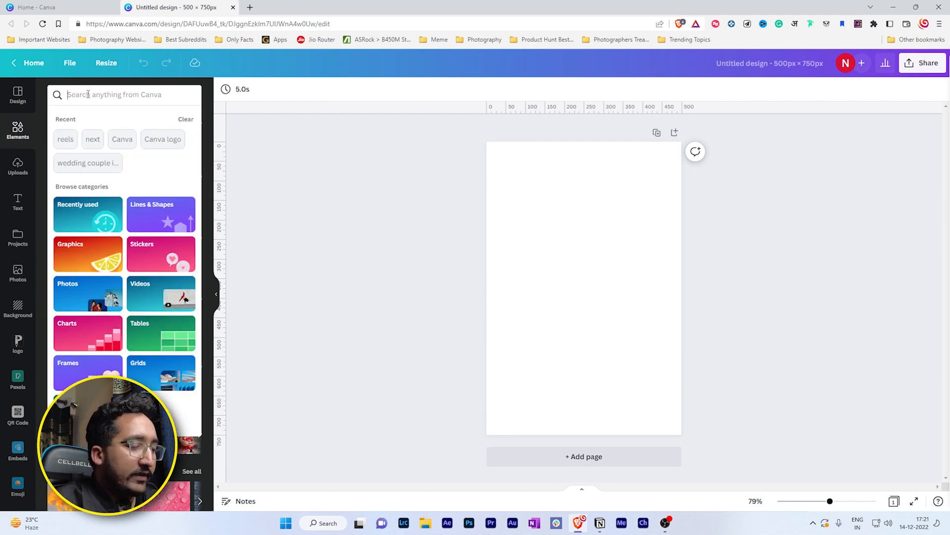
{"action": "type", "text": "grid"}
{"action": "key", "text": "Return"}
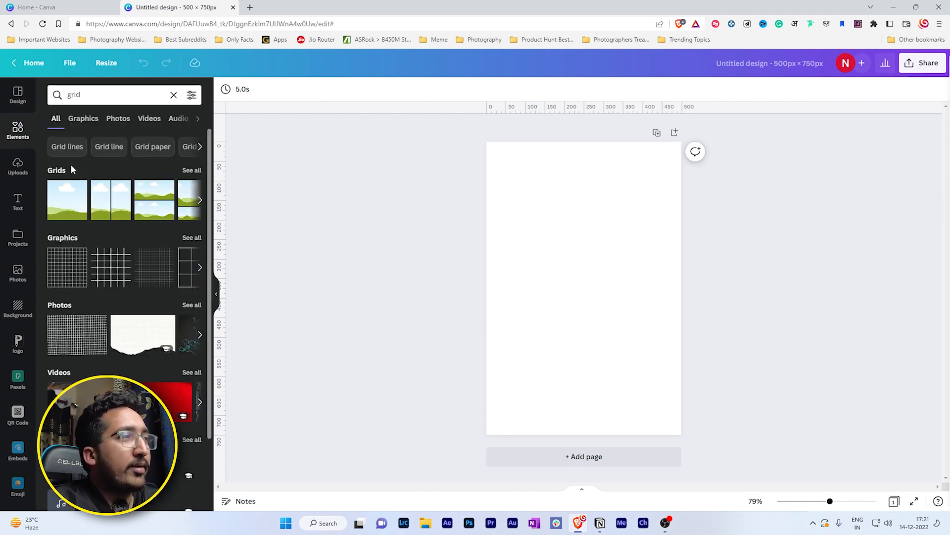
{"action": "left_click", "coordinate": [68, 199]}
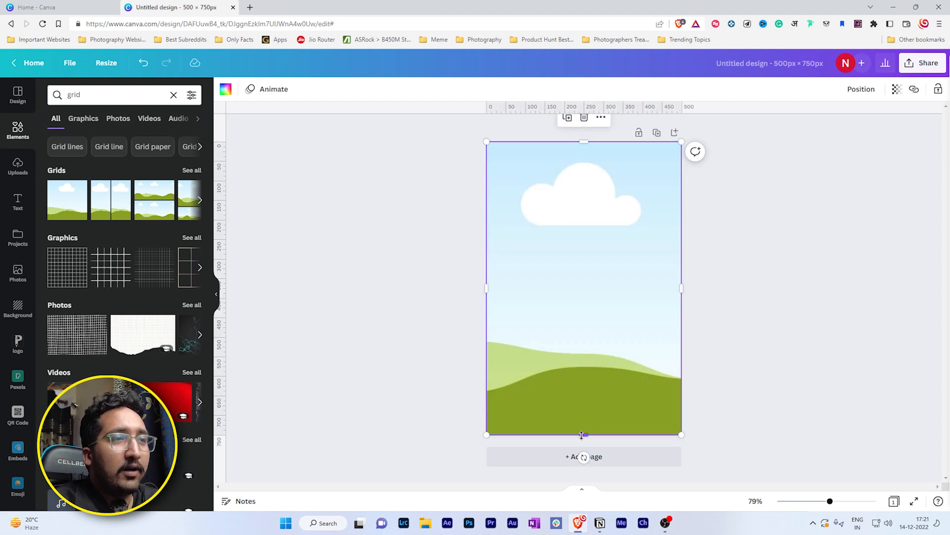
{"action": "left_click_drag", "start_coordinate": [582, 435], "coordinate": [589, 284]}
{"action": "left_click", "coordinate": [589, 286]}
Drop a blue background photo into the grid frame and extend it slightly downward
{"action": "double_click", "coordinate": [89, 100]}
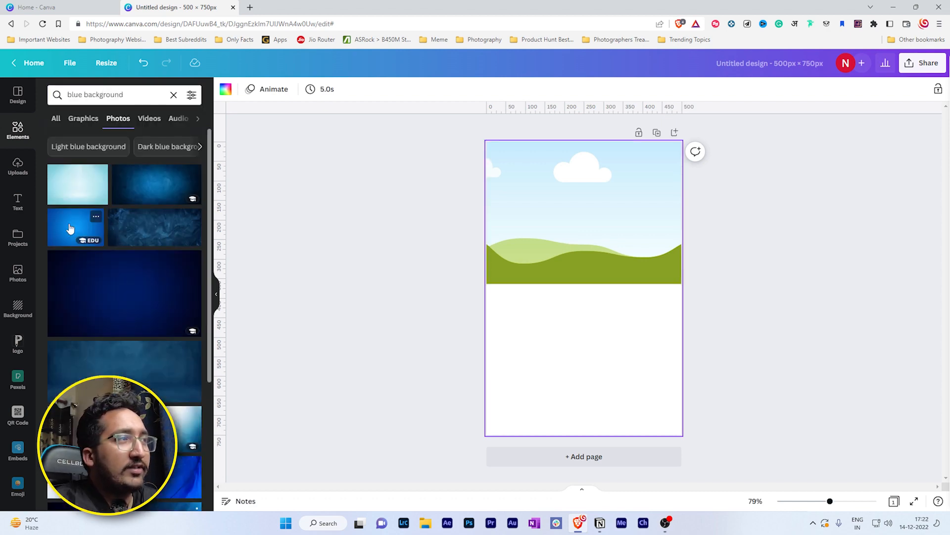
{"action": "left_click_drag", "start_coordinate": [67, 227], "coordinate": [592, 233]}
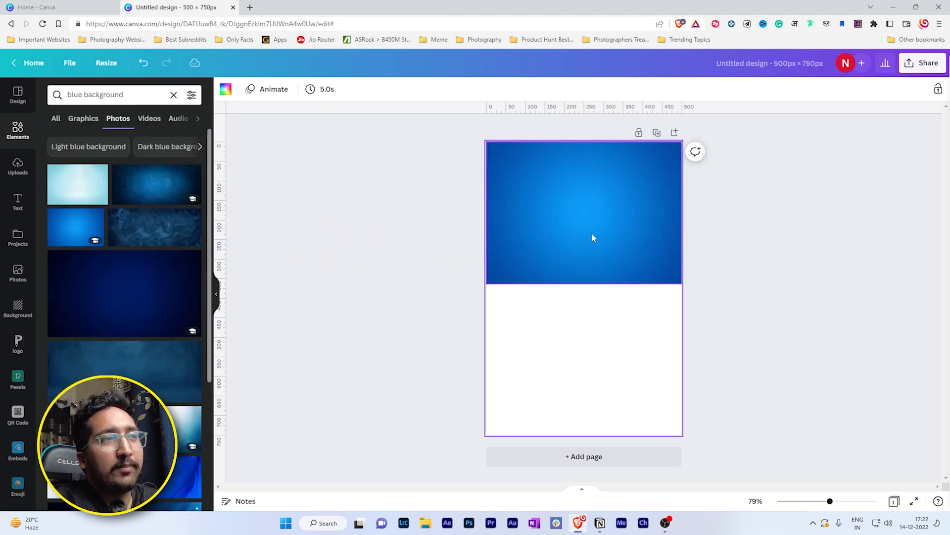
{"action": "left_click", "coordinate": [589, 271]}
{"action": "left_click_drag", "start_coordinate": [586, 282], "coordinate": [586, 293]}
{"action": "left_click", "coordinate": [590, 358]}
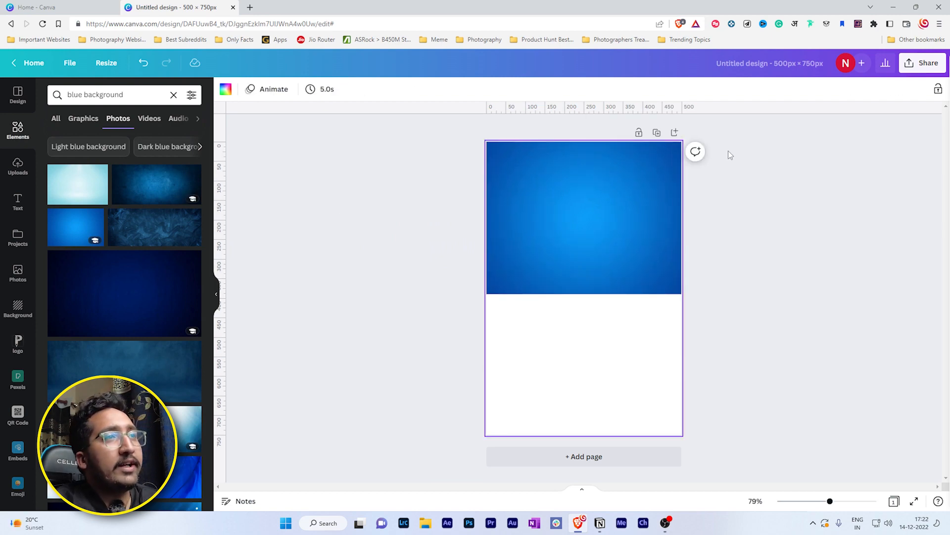
{"action": "scroll", "coordinate": [10, 333], "scroll_direction": "down", "scroll_amount": 2}
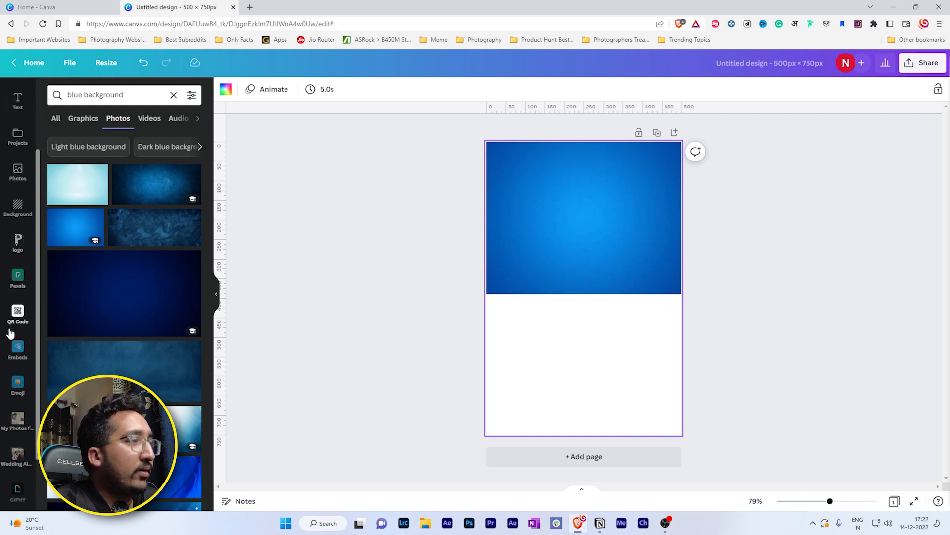
{"action": "scroll", "coordinate": [5, 347], "scroll_direction": "up", "scroll_amount": 2}
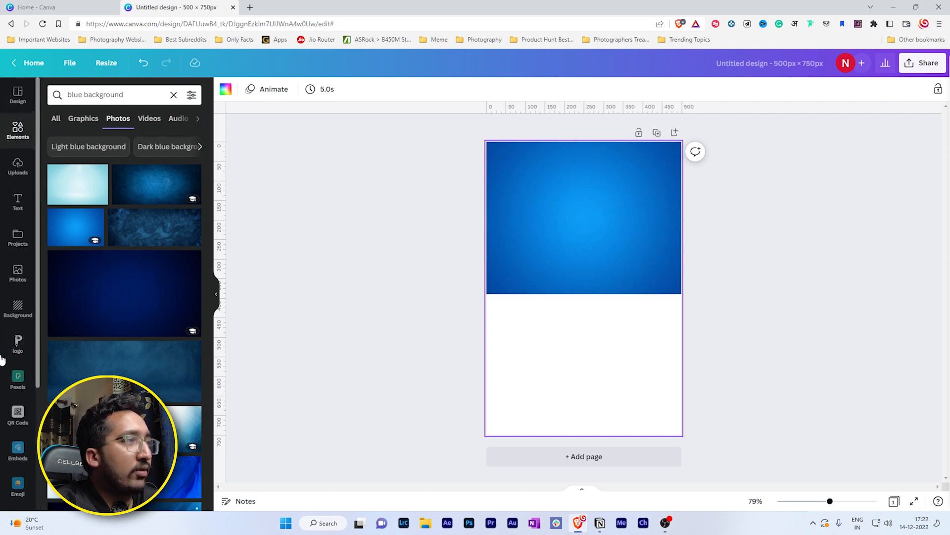
Place the pointing photo from the 'My Photos For thumbanil' uploads folder onto the page
{"action": "left_click", "coordinate": [18, 166]}
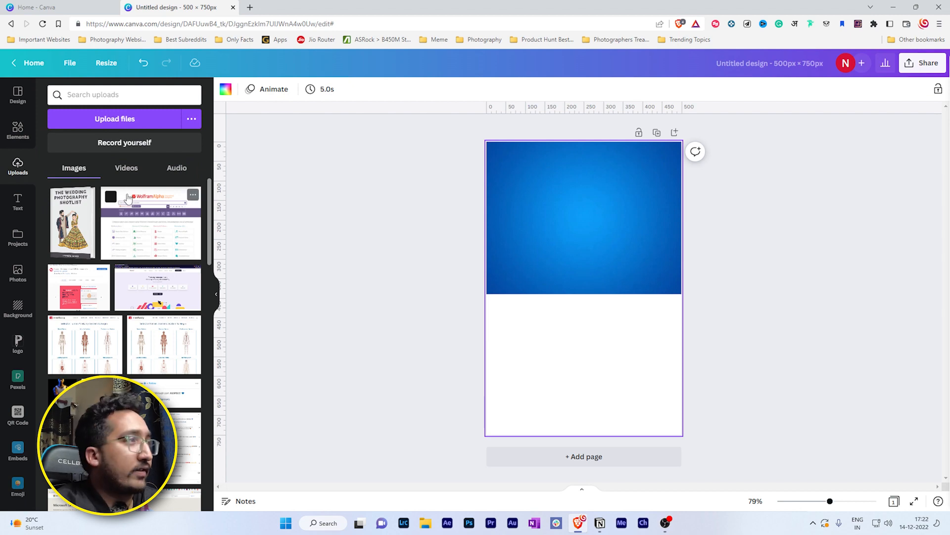
{"action": "scroll", "coordinate": [18, 207], "scroll_direction": "down", "scroll_amount": 5}
{"action": "left_click", "coordinate": [17, 349]}
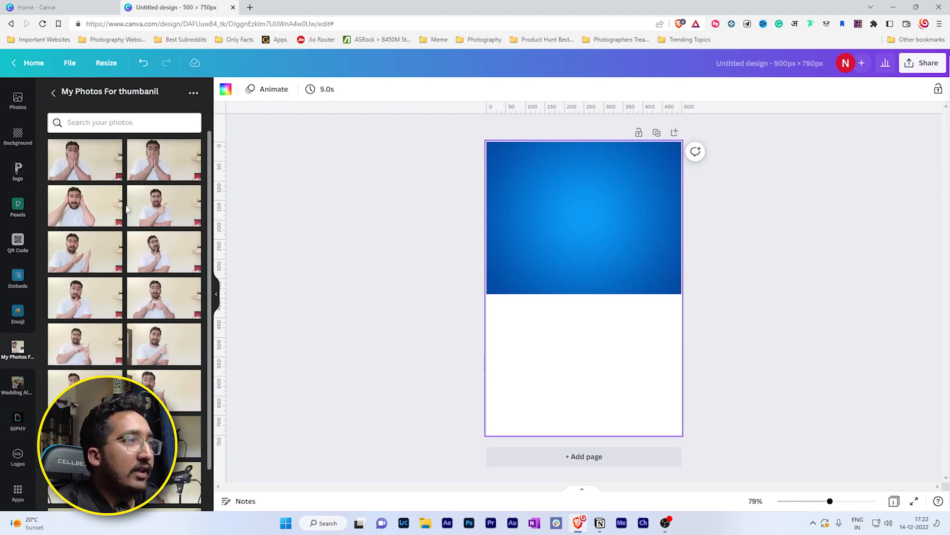
{"action": "left_click_drag", "start_coordinate": [164, 213], "coordinate": [592, 311]}
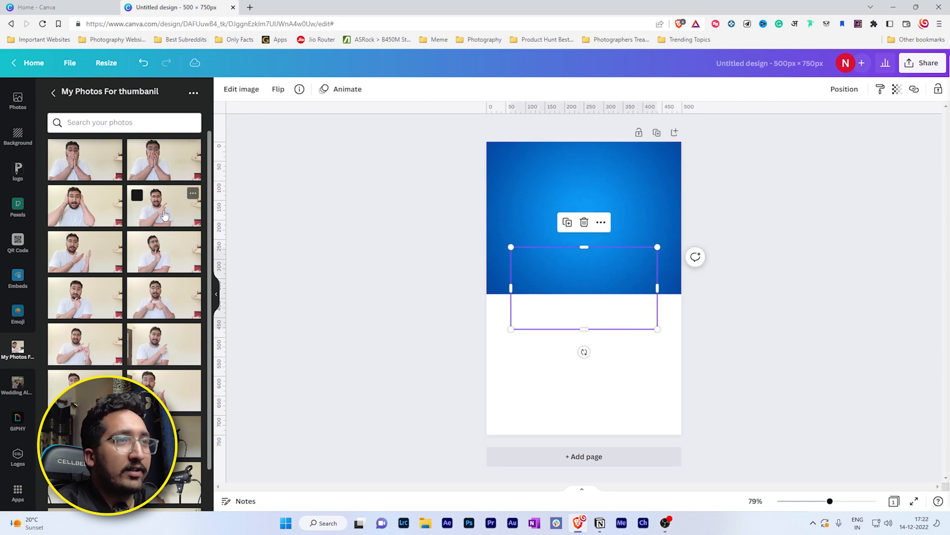
{"action": "scroll", "coordinate": [17, 207], "scroll_direction": "up", "scroll_amount": 4}
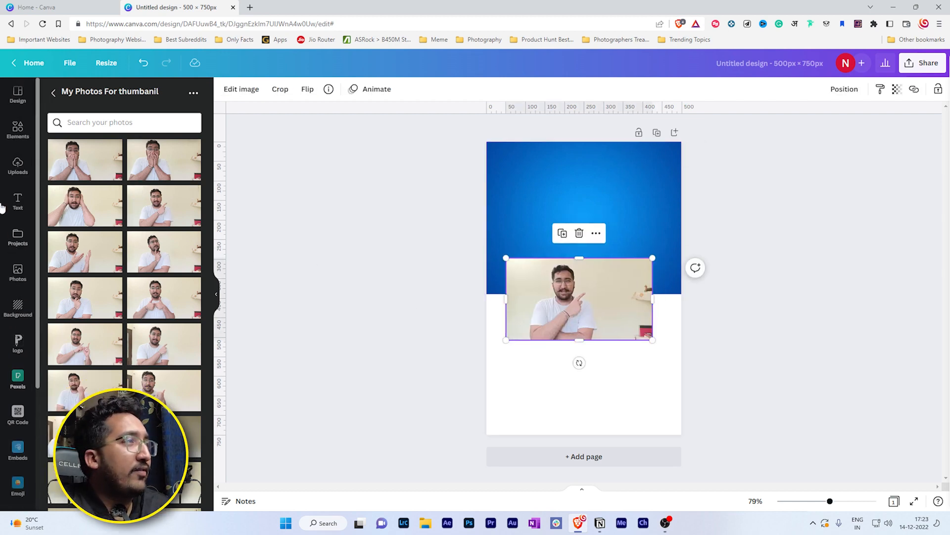
{"action": "left_click", "coordinate": [17, 130]}
{"action": "left_click", "coordinate": [106, 93]}
{"action": "triple_click", "coordinate": [107, 93]}
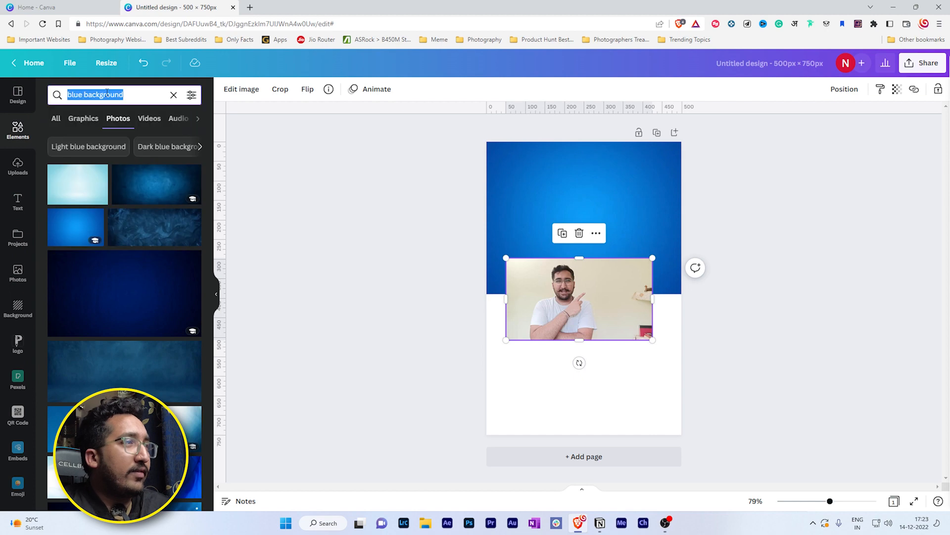
Add a circle frame from a 'frames' search, drop the photo in, and reposition it inside
{"action": "type", "text": "frames"}
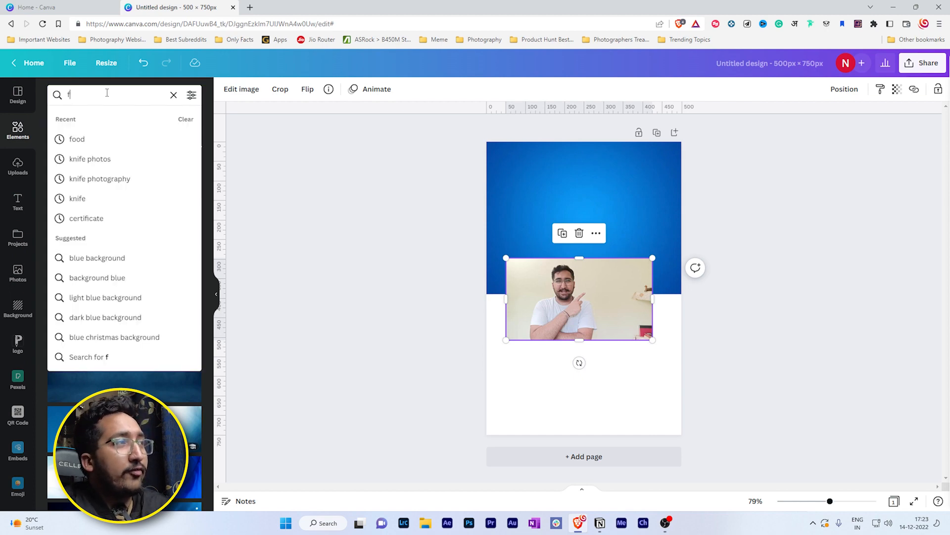
{"action": "key", "text": "Return"}
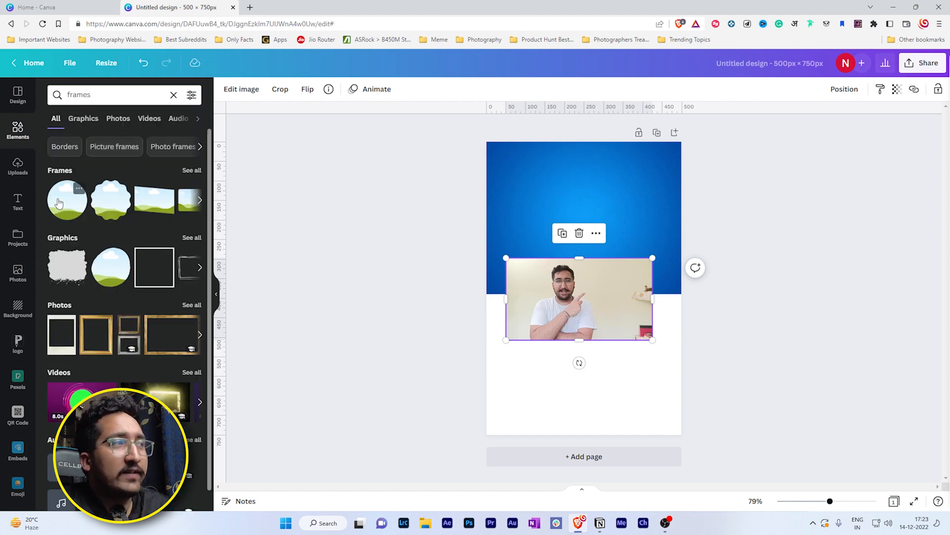
{"action": "left_click", "coordinate": [63, 208]}
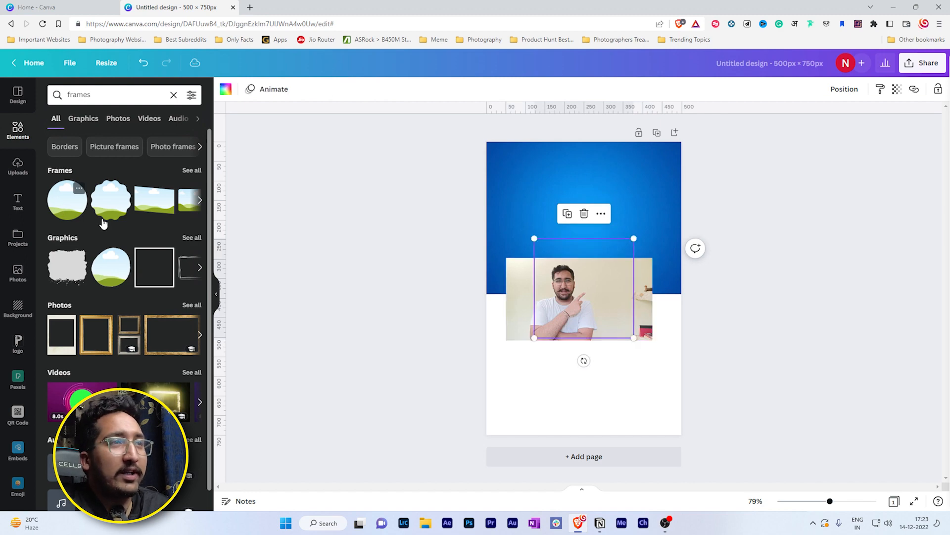
{"action": "left_click_drag", "start_coordinate": [511, 312], "coordinate": [569, 319]}
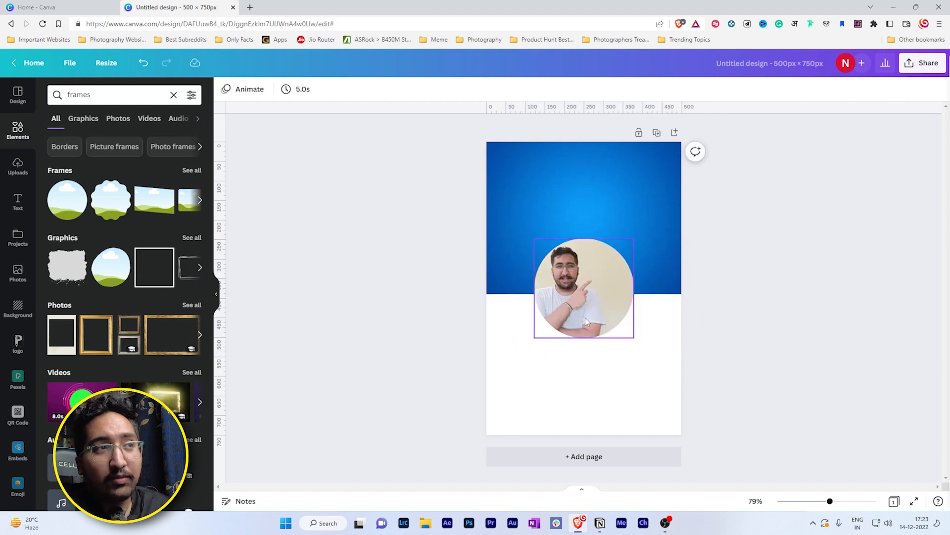
{"action": "double_click", "coordinate": [588, 317]}
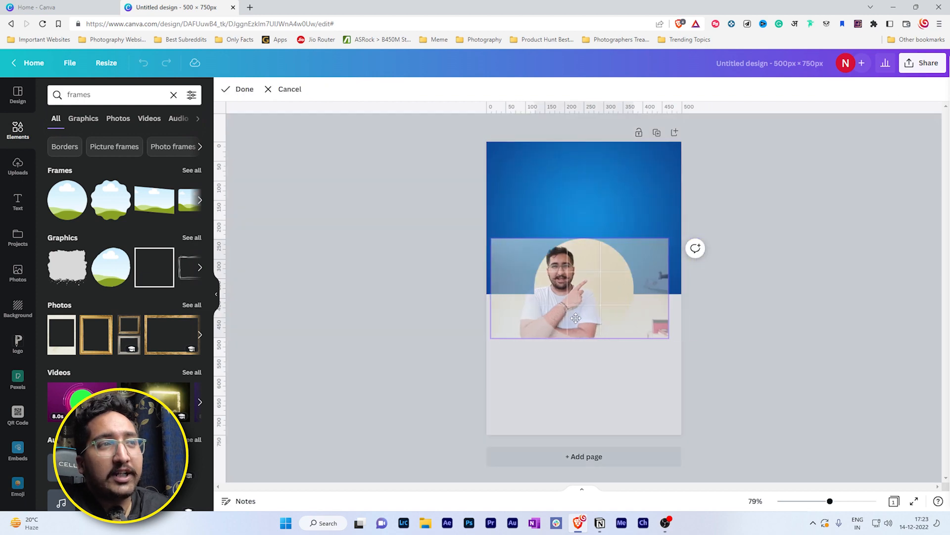
{"action": "left_click_drag", "start_coordinate": [588, 316], "coordinate": [613, 238]}
{"action": "left_click", "coordinate": [606, 383]}
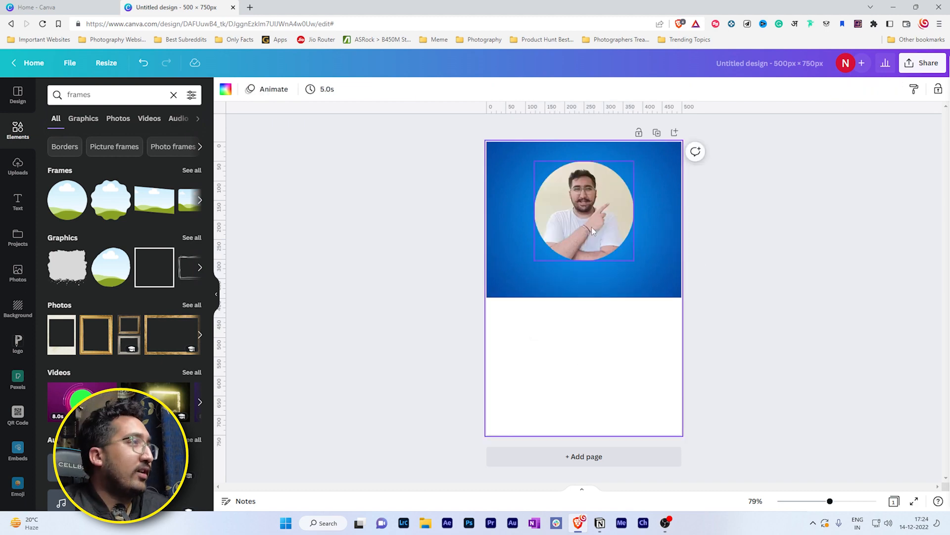
Search elements for 'social icons' and filter the results to free graphics only
{"action": "left_click", "coordinate": [15, 141]}
{"action": "left_click", "coordinate": [83, 94]}
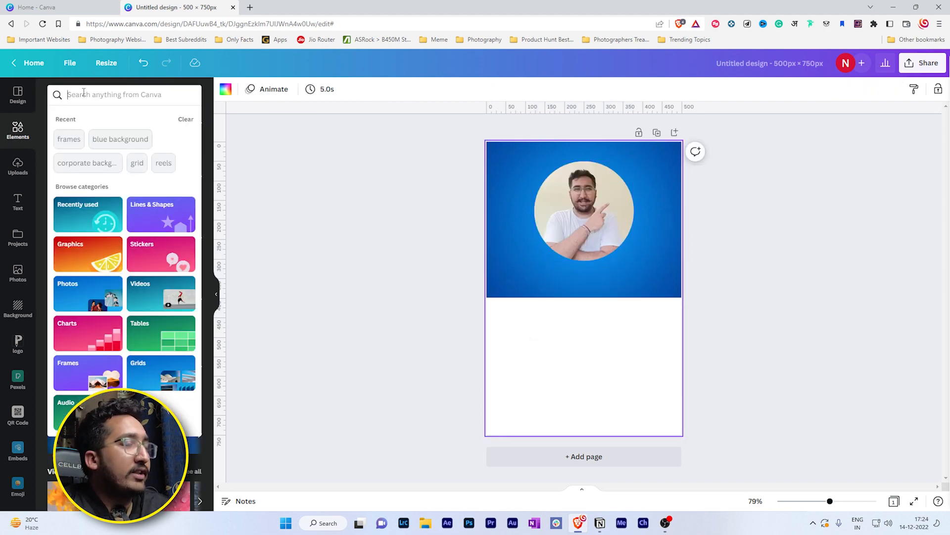
{"action": "type", "text": "social icons"}
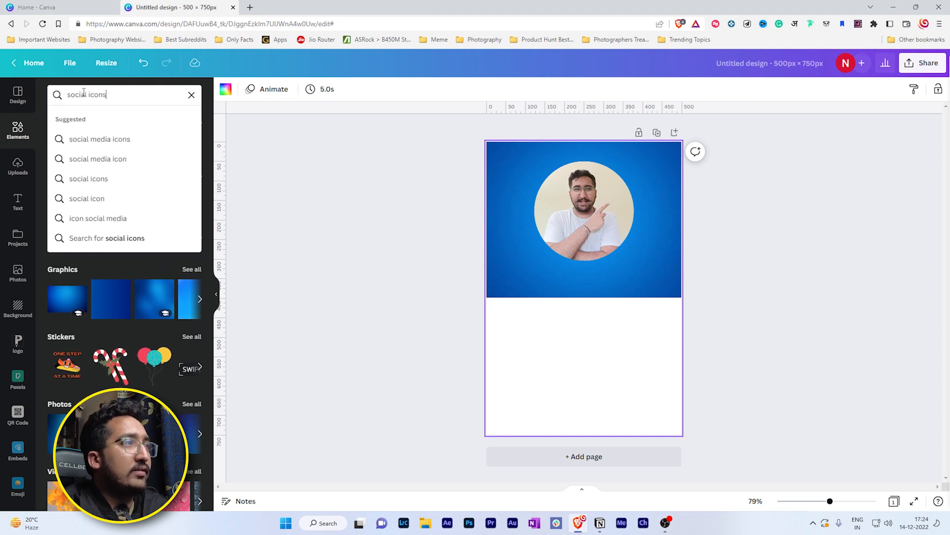
{"action": "key", "text": "Return"}
{"action": "left_click", "coordinate": [83, 118]}
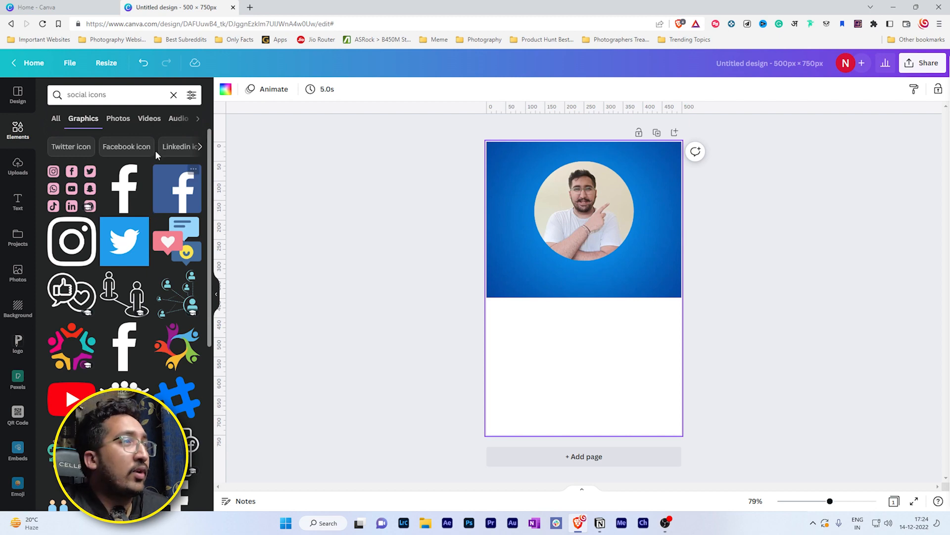
{"action": "left_click", "coordinate": [190, 95]}
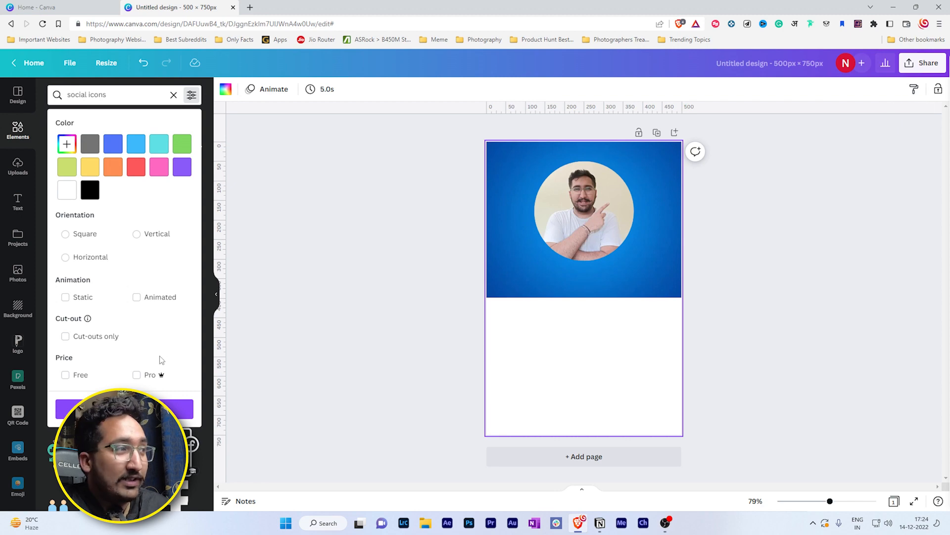
{"action": "left_click", "coordinate": [65, 375]}
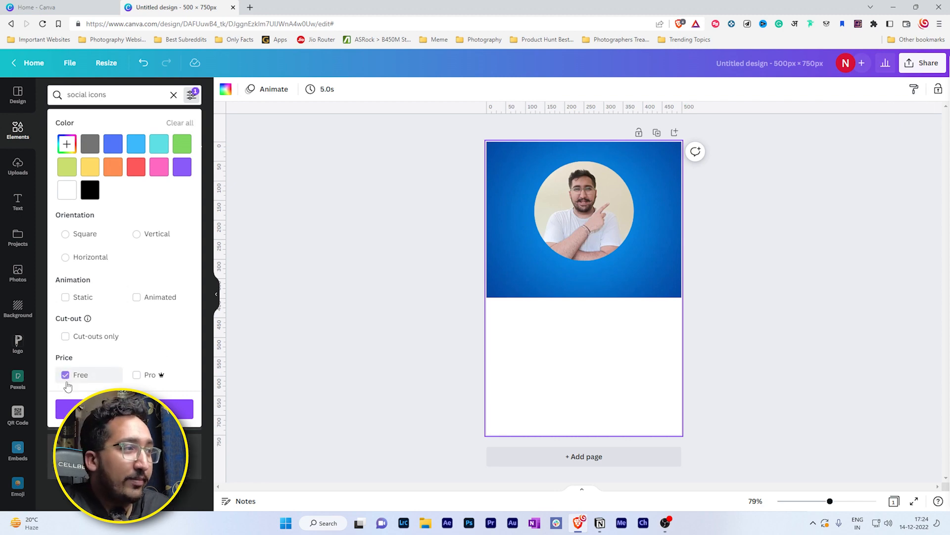
{"action": "left_click", "coordinate": [74, 407]}
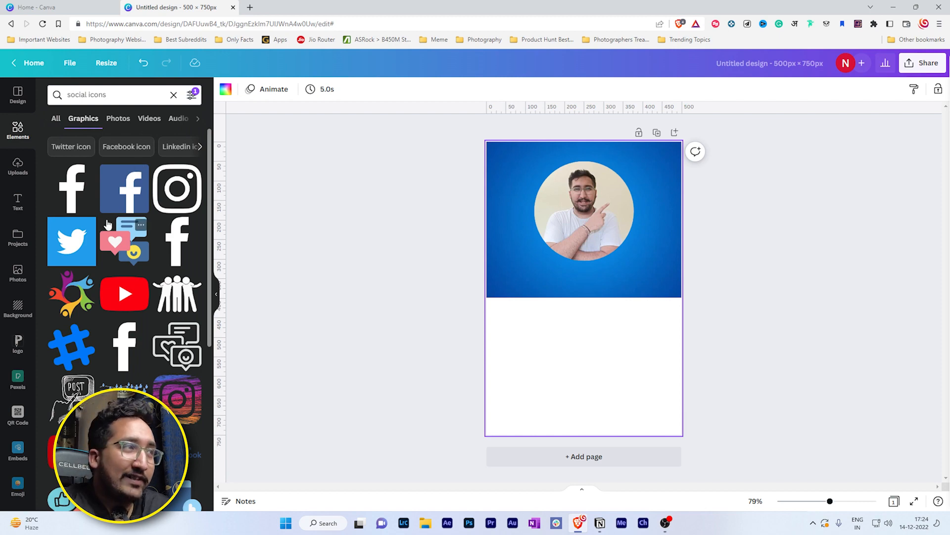
Add the Facebook and Instagram icons, shrink them side by side, and zoom in
{"action": "left_click", "coordinate": [74, 200]}
{"action": "left_click_drag", "start_coordinate": [586, 305], "coordinate": [554, 340]}
{"action": "left_click_drag", "start_coordinate": [583, 385], "coordinate": [554, 311]}
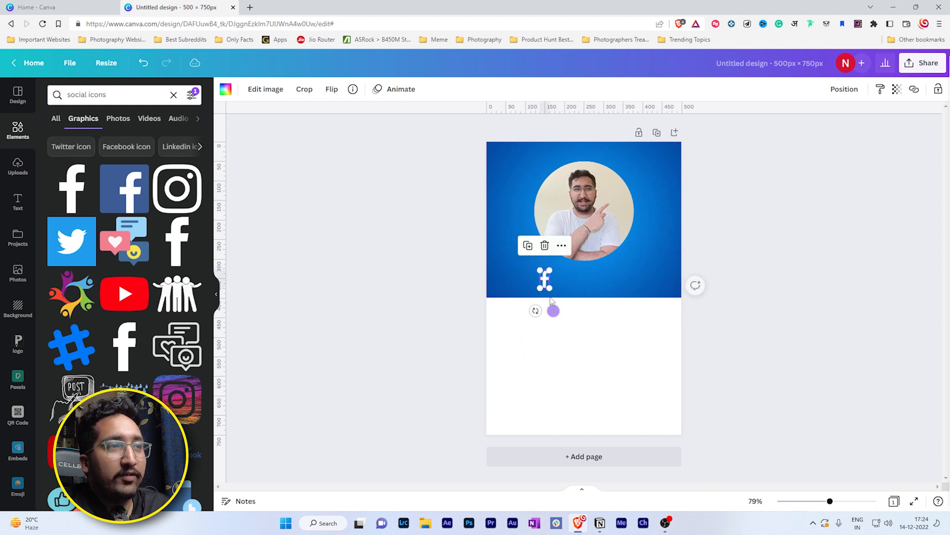
{"action": "left_click", "coordinate": [177, 188]}
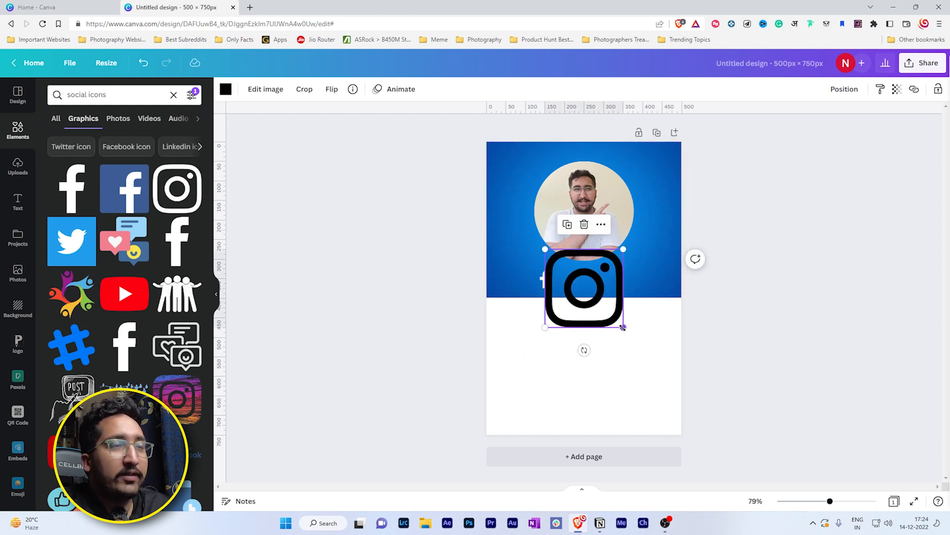
{"action": "left_click_drag", "start_coordinate": [623, 328], "coordinate": [545, 288]}
{"action": "left_click", "coordinate": [544, 284]}
{"action": "scroll", "coordinate": [563, 319], "scroll_direction": "up", "scroll_amount": 10}
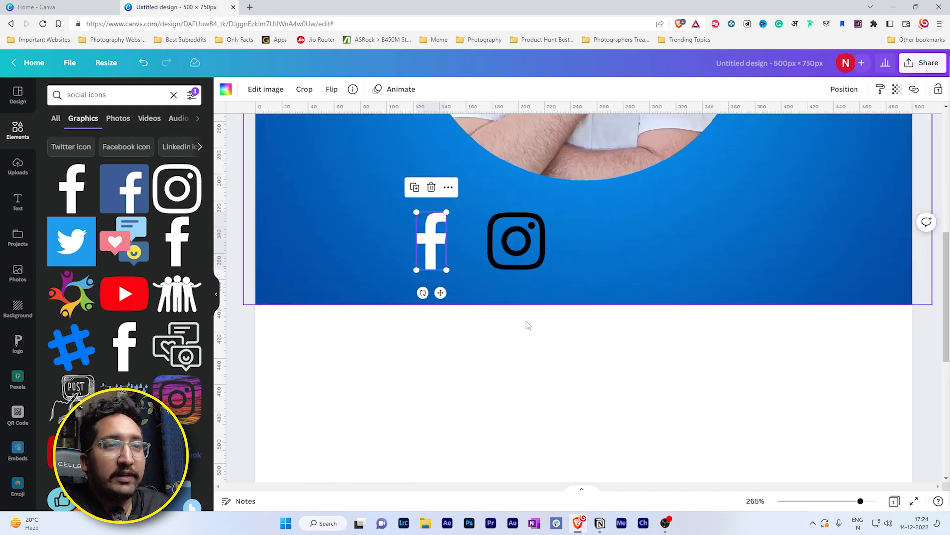
{"action": "mouse_move", "coordinate": [861, 501]}
{"action": "left_mouse_down"}
{"action": "mouse_move", "coordinate": [851, 501]}
{"action": "mouse_move", "coordinate": [863, 501]}
{"action": "left_mouse_up"}
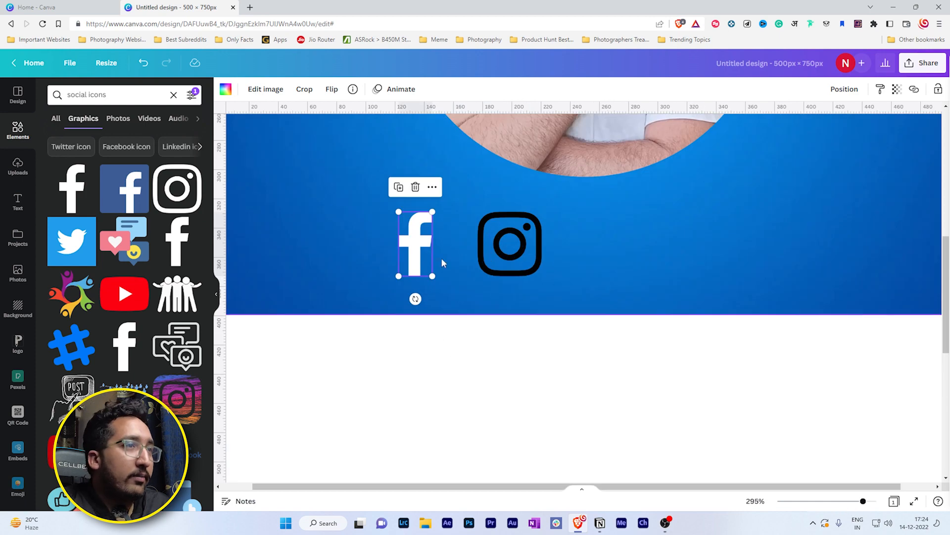
{"action": "left_click", "coordinate": [529, 267]}
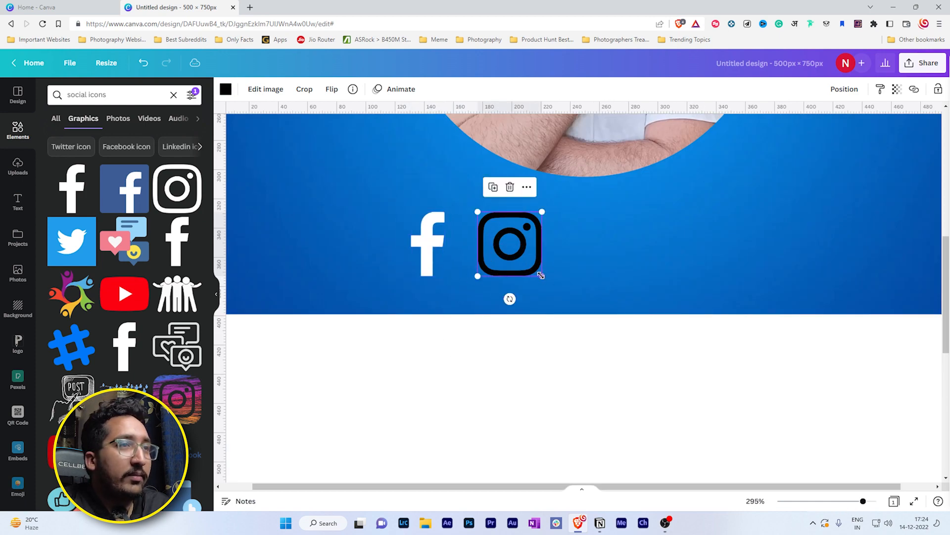
{"action": "left_click", "coordinate": [419, 270]}
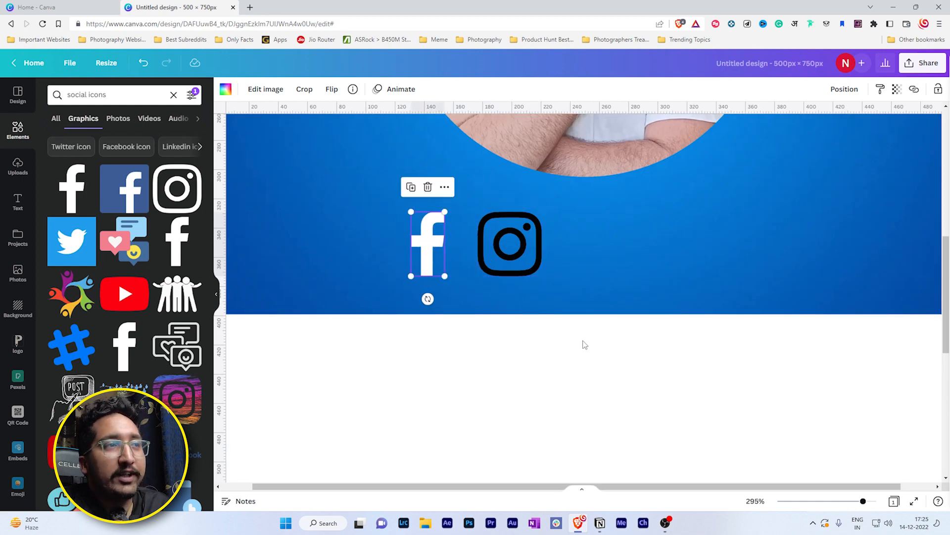
{"action": "left_click", "coordinate": [525, 254]}
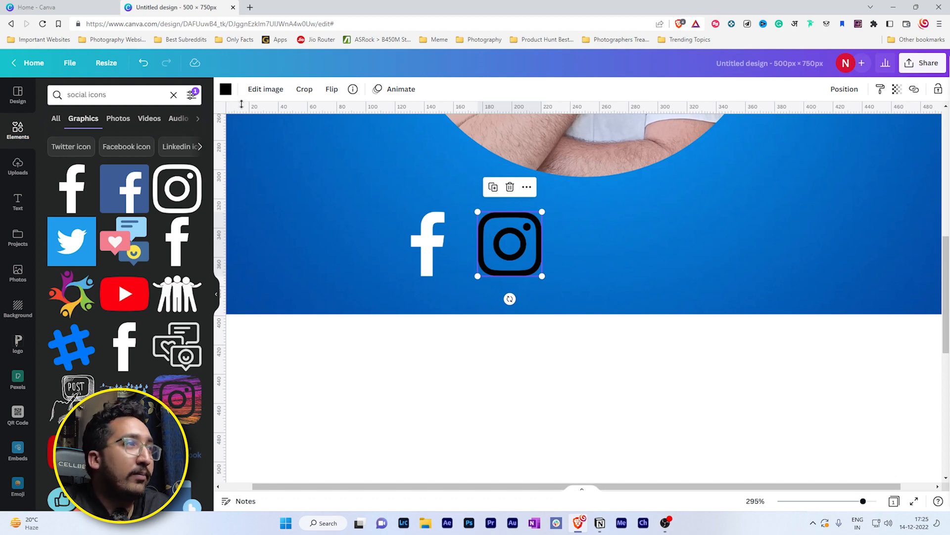
Make the Instagram icon white and add a free Twitter bird icon beside it
{"action": "left_click", "coordinate": [225, 90]}
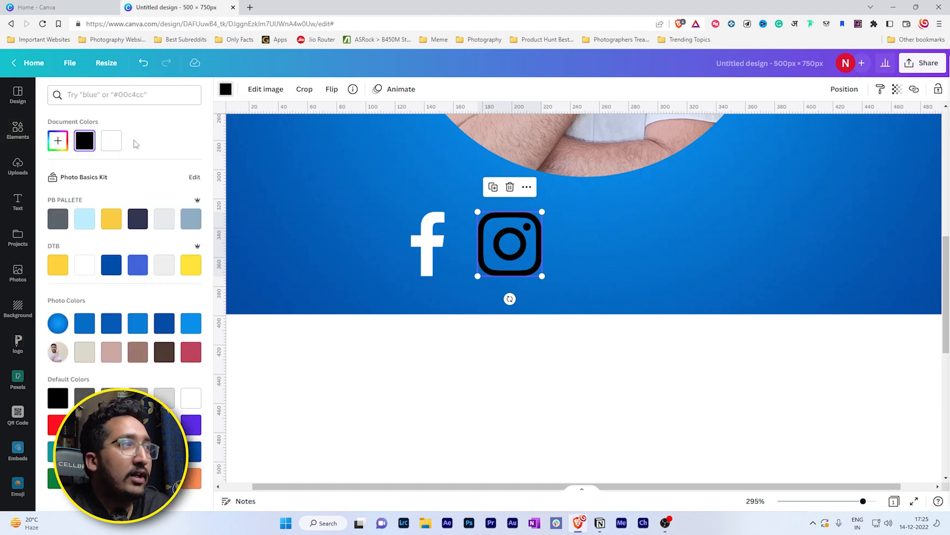
{"action": "left_click", "coordinate": [113, 145]}
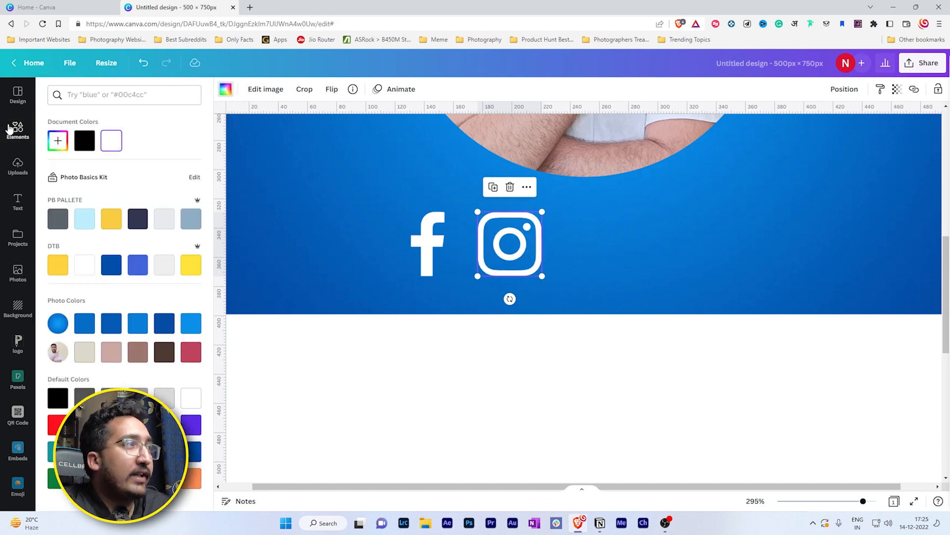
{"action": "left_click", "coordinate": [18, 130]}
{"action": "left_click", "coordinate": [91, 96]}
{"action": "type", "text": "t"}
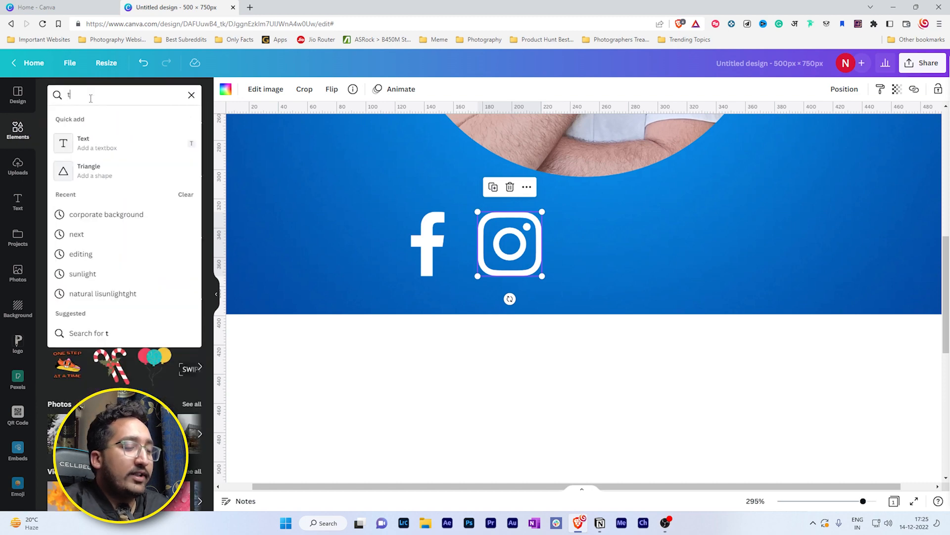
{"action": "type", "text": "witter icon"}
{"action": "key", "text": "Return"}
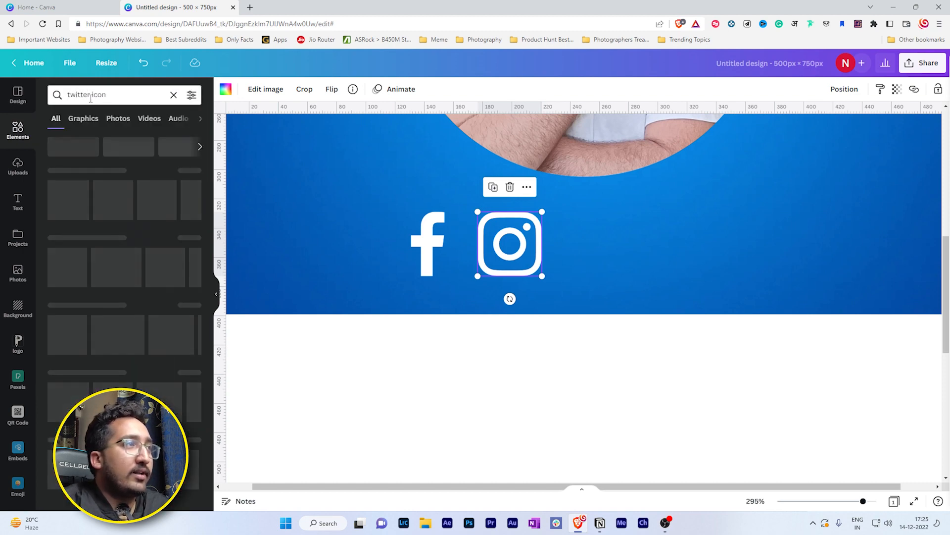
{"action": "left_click", "coordinate": [191, 95]}
{"action": "left_click", "coordinate": [67, 379]}
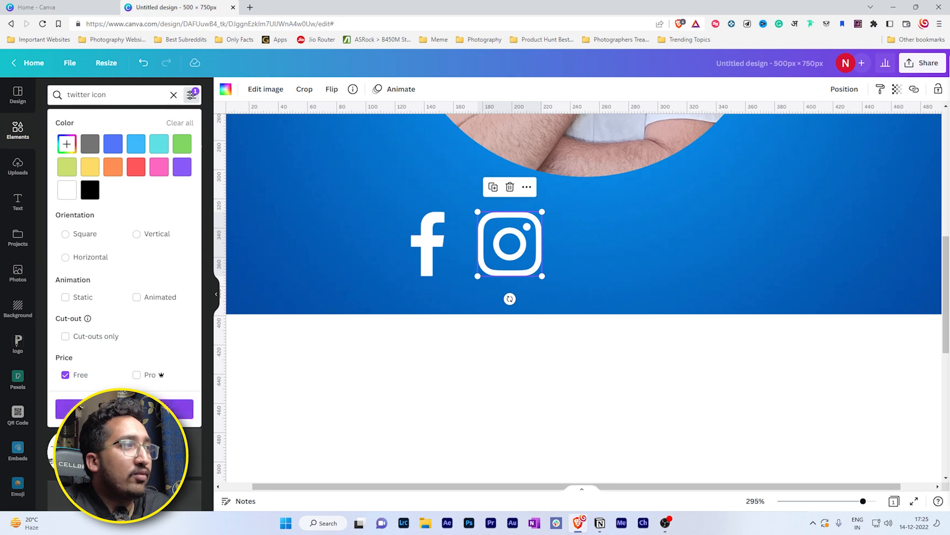
{"action": "left_click", "coordinate": [109, 409]}
{"action": "left_click", "coordinate": [125, 241]}
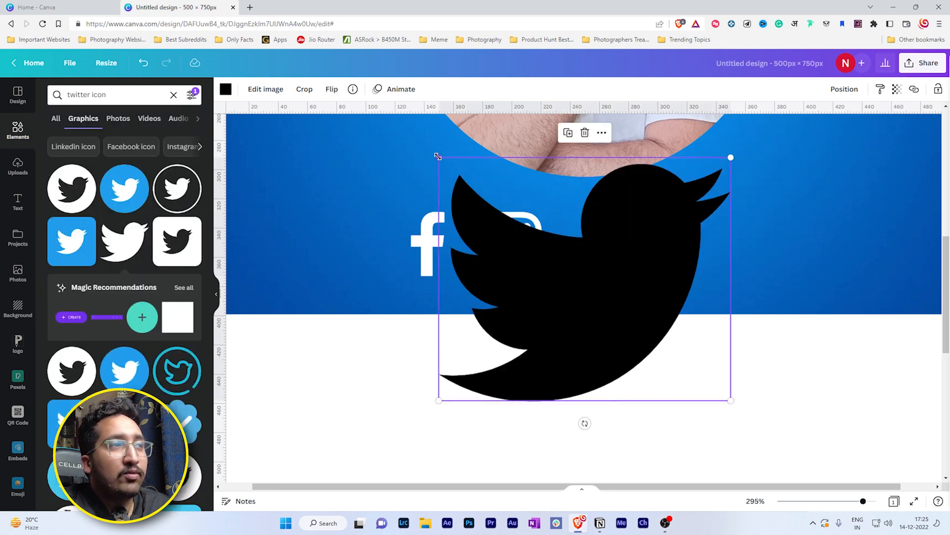
{"action": "left_click_drag", "start_coordinate": [439, 157], "coordinate": [512, 216]}
{"action": "mouse_move", "coordinate": [616, 240]}
{"action": "left_mouse_down"}
{"action": "mouse_move", "coordinate": [627, 255]}
{"action": "mouse_move", "coordinate": [620, 247]}
{"action": "left_mouse_up"}
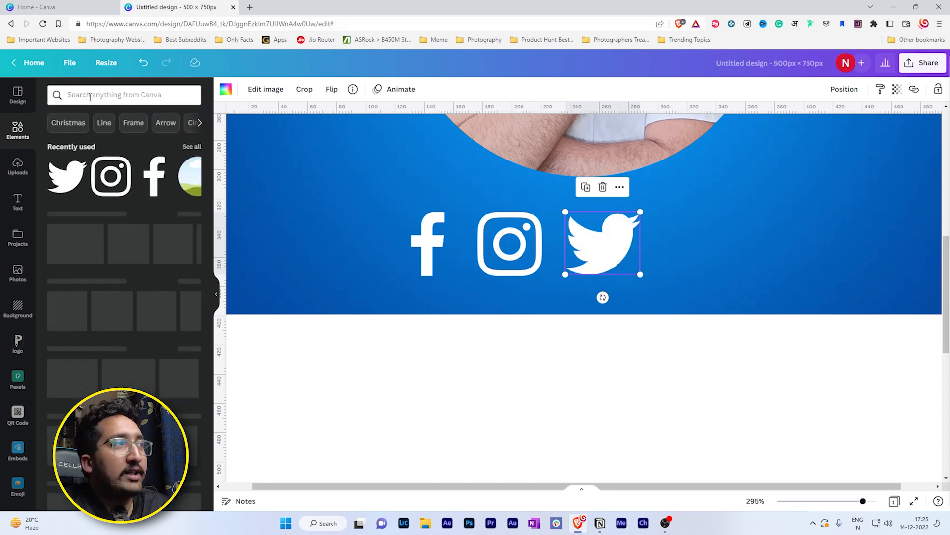
Add a free envelope icon from a 'mail' search, resized beside the Twitter bird
{"action": "left_click", "coordinate": [90, 96]}
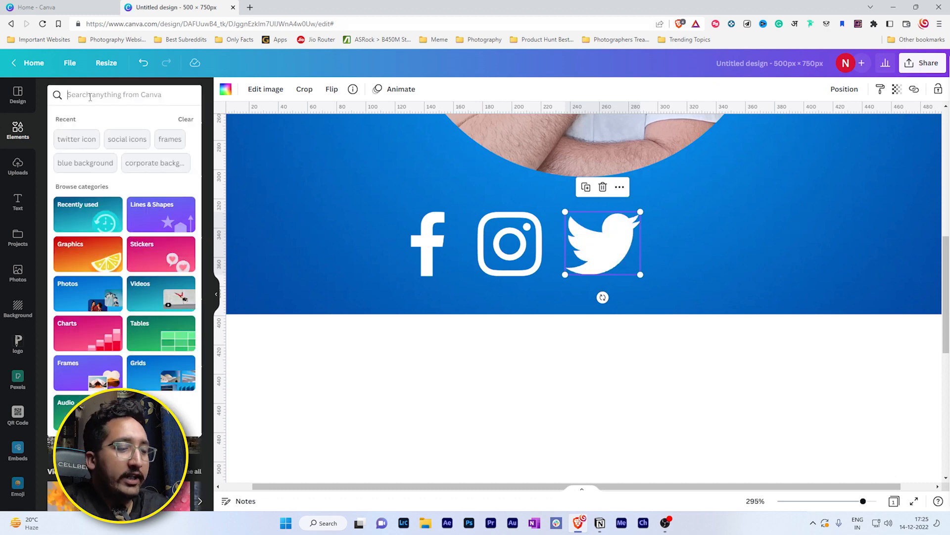
{"action": "type", "text": "mail"}
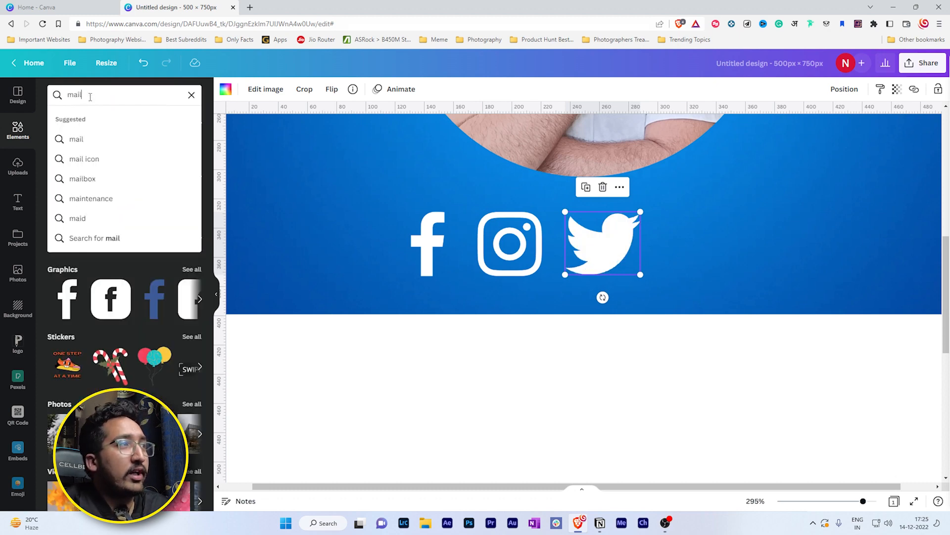
{"action": "key", "text": "Return"}
{"action": "left_click", "coordinate": [83, 118]}
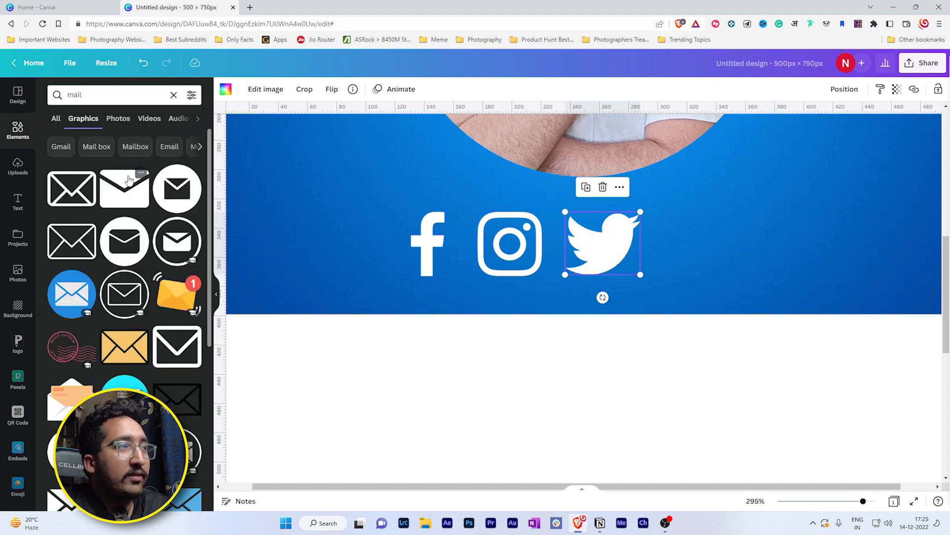
{"action": "left_click", "coordinate": [191, 94]}
{"action": "left_click", "coordinate": [64, 374]}
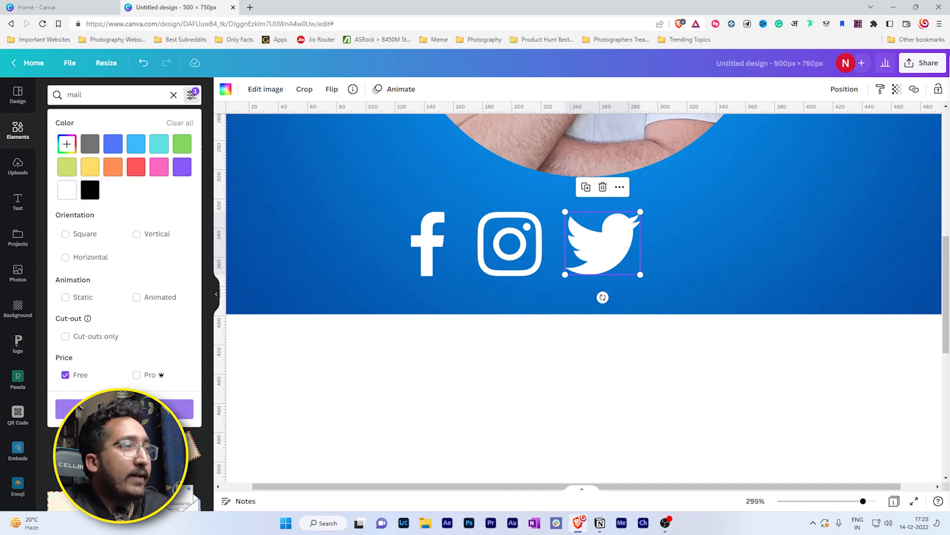
{"action": "left_click", "coordinate": [174, 409]}
{"action": "left_click", "coordinate": [126, 200]}
{"action": "left_click_drag", "start_coordinate": [439, 165], "coordinate": [644, 324]}
{"action": "left_click_drag", "start_coordinate": [688, 358], "coordinate": [721, 246]}
Add a bold white globe icon from a 'website' search at the end of the row
{"action": "left_click", "coordinate": [84, 95]}
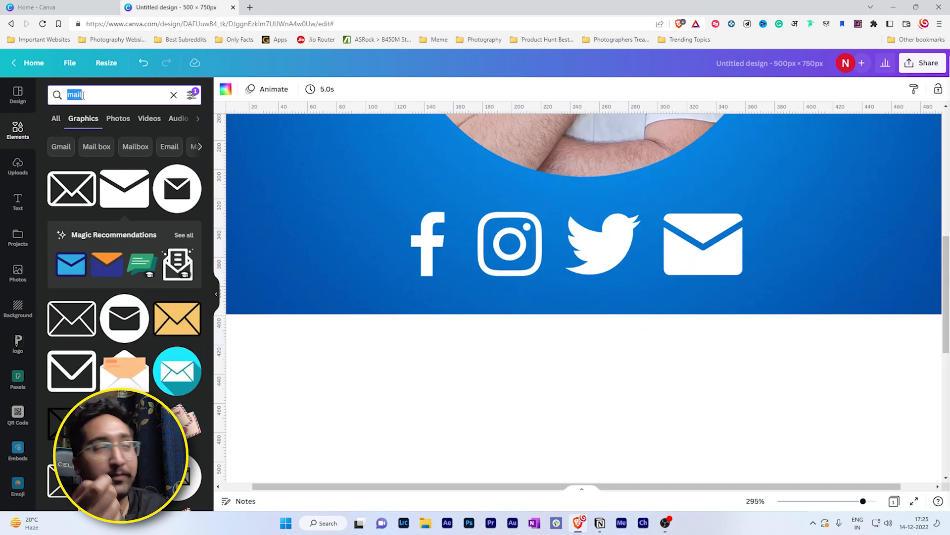
{"action": "type", "text": "web"}
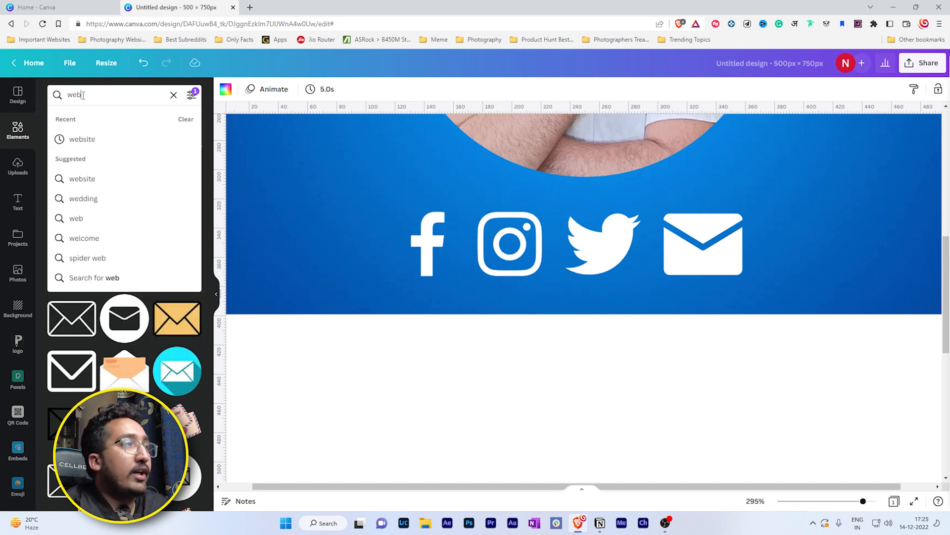
{"action": "type", "text": "site"}
{"action": "key", "text": "Return"}
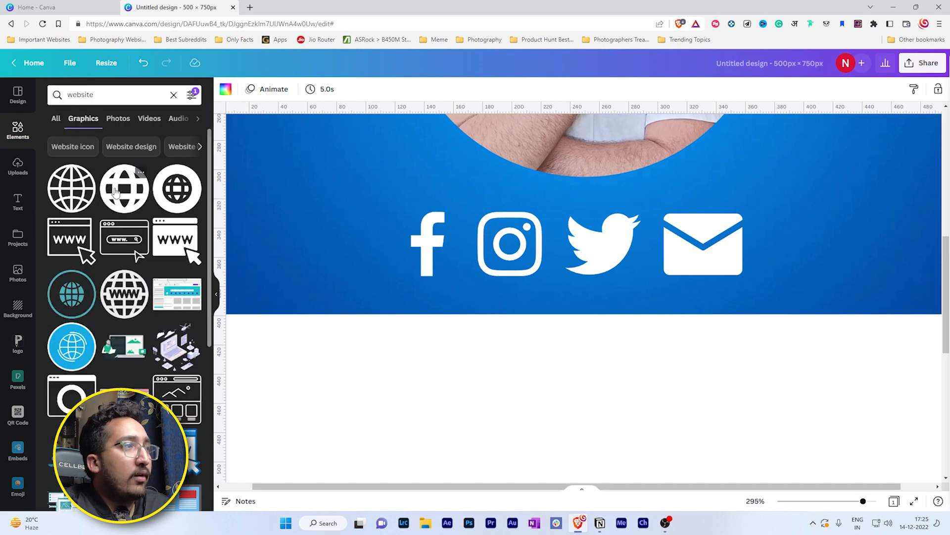
{"action": "left_click", "coordinate": [82, 193]}
{"action": "left_click_drag", "start_coordinate": [439, 135], "coordinate": [300, 183]}
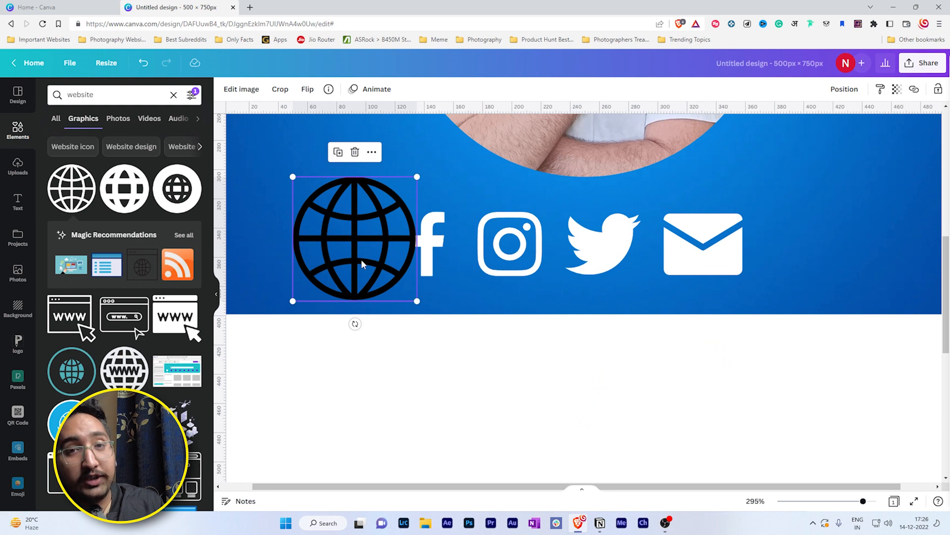
{"action": "key", "text": "Delete"}
{"action": "left_click", "coordinate": [140, 199]}
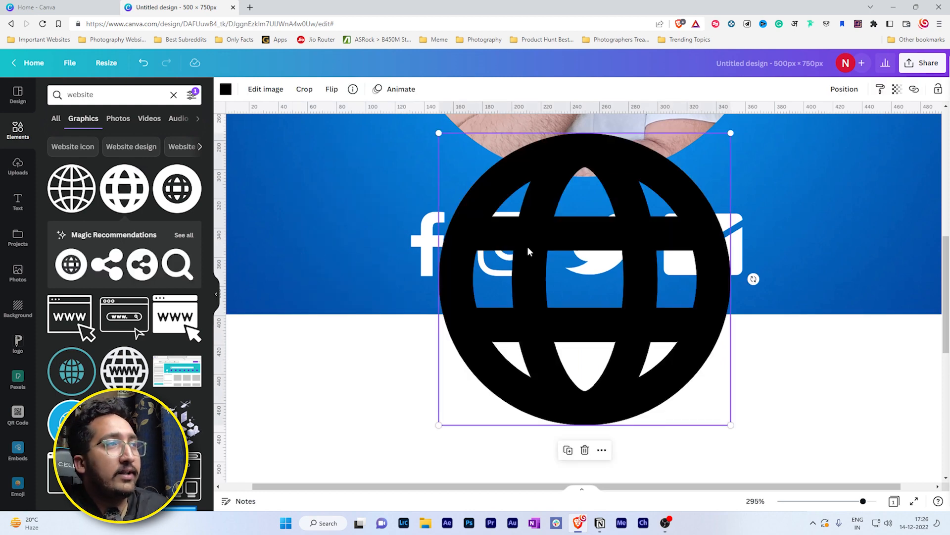
{"action": "left_click", "coordinate": [226, 89]}
{"action": "left_click", "coordinate": [111, 141]}
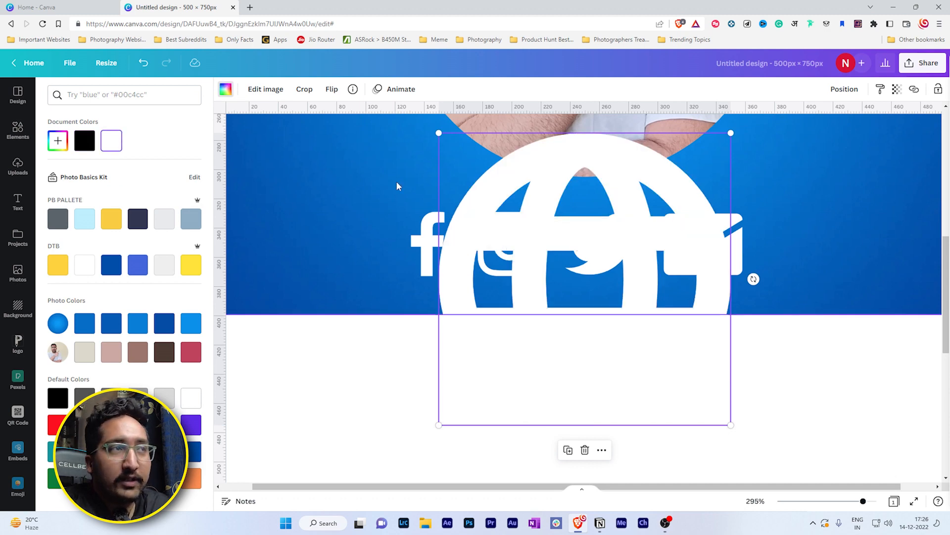
{"action": "left_click_drag", "start_coordinate": [439, 132], "coordinate": [600, 275]}
{"action": "left_click_drag", "start_coordinate": [666, 335], "coordinate": [816, 250]}
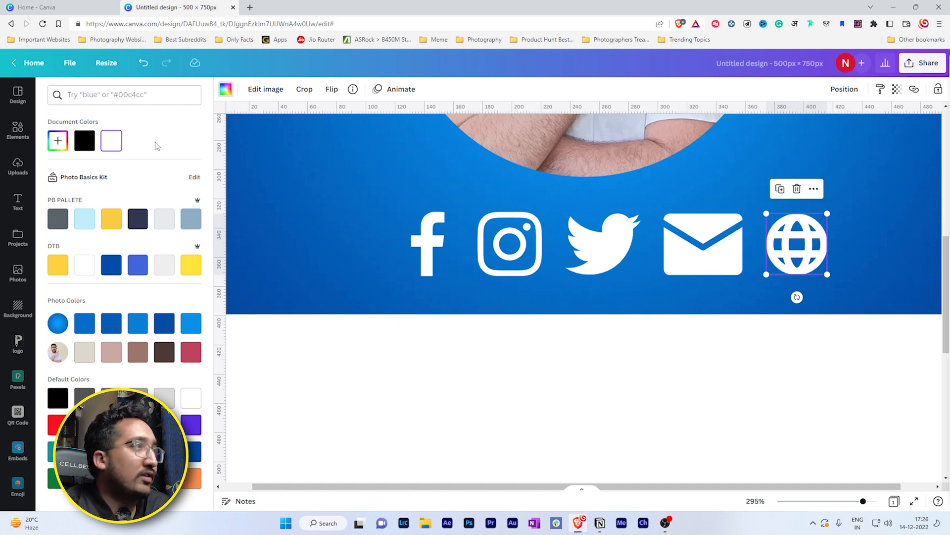
{"action": "left_click", "coordinate": [18, 130]}
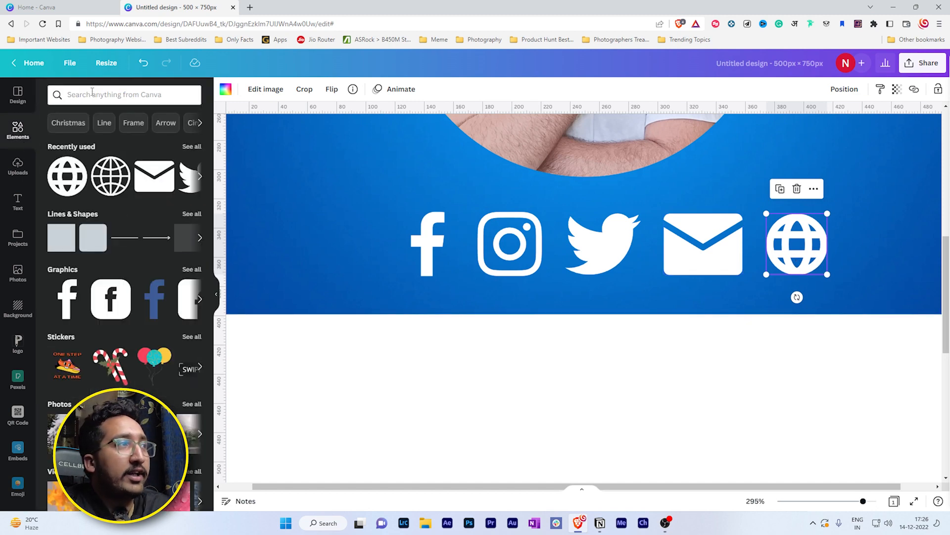
Add a free WhatsApp Business icon, shrunk and placed before the Facebook icon
{"action": "left_click", "coordinate": [93, 91]}
{"action": "type", "text": "whatsapp"}
{"action": "key", "text": "Return"}
{"action": "left_click", "coordinate": [83, 123]}
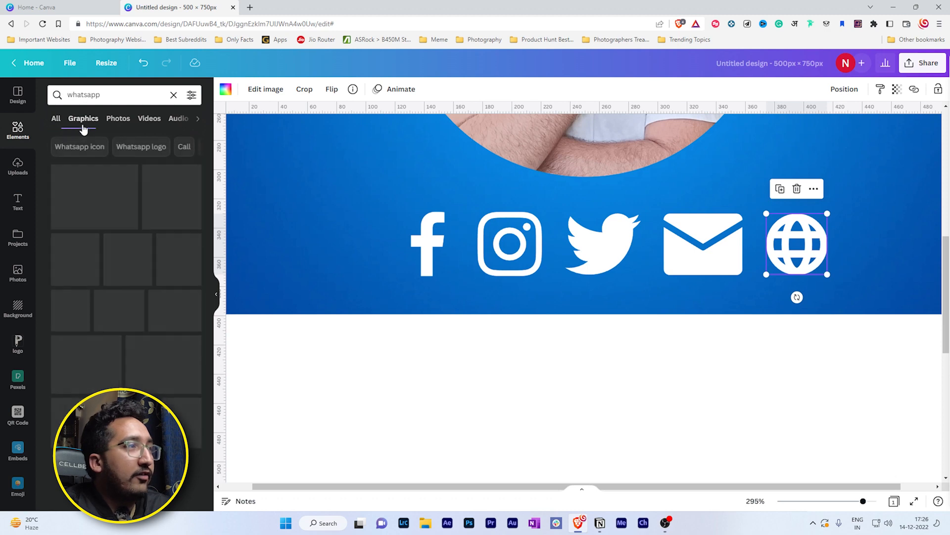
{"action": "left_click", "coordinate": [191, 95]}
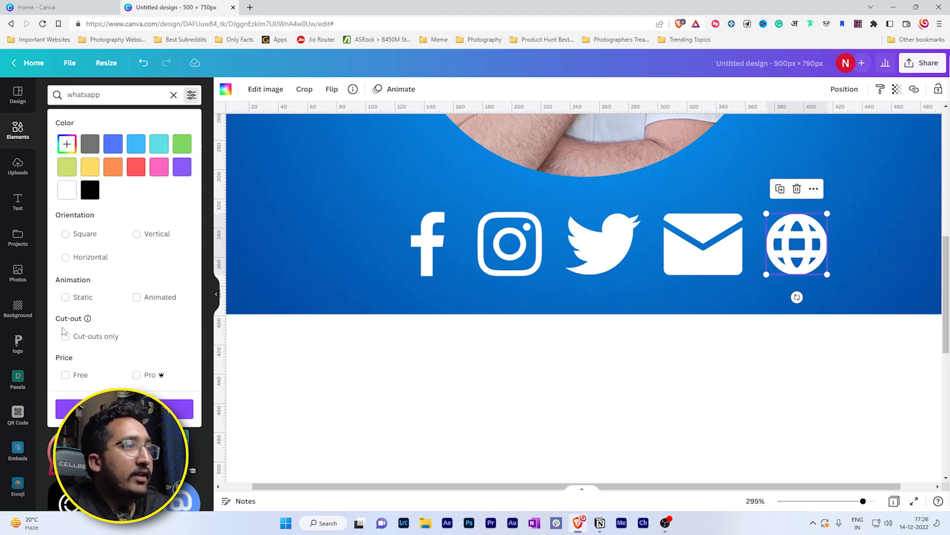
{"action": "left_click", "coordinate": [65, 374]}
{"action": "left_click", "coordinate": [178, 409]}
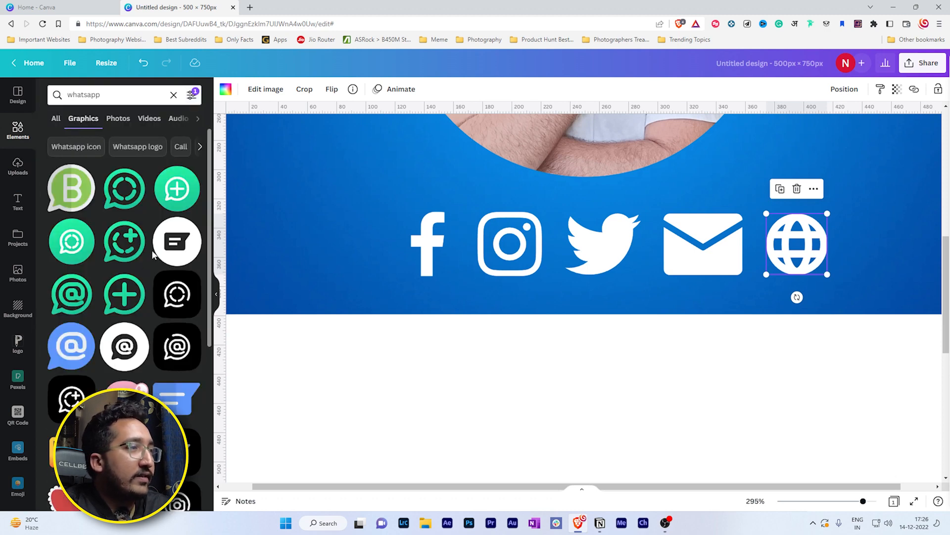
{"action": "scroll", "coordinate": [152, 254], "scroll_direction": "down", "scroll_amount": 5}
{"action": "scroll", "coordinate": [148, 297], "scroll_direction": "up", "scroll_amount": 5}
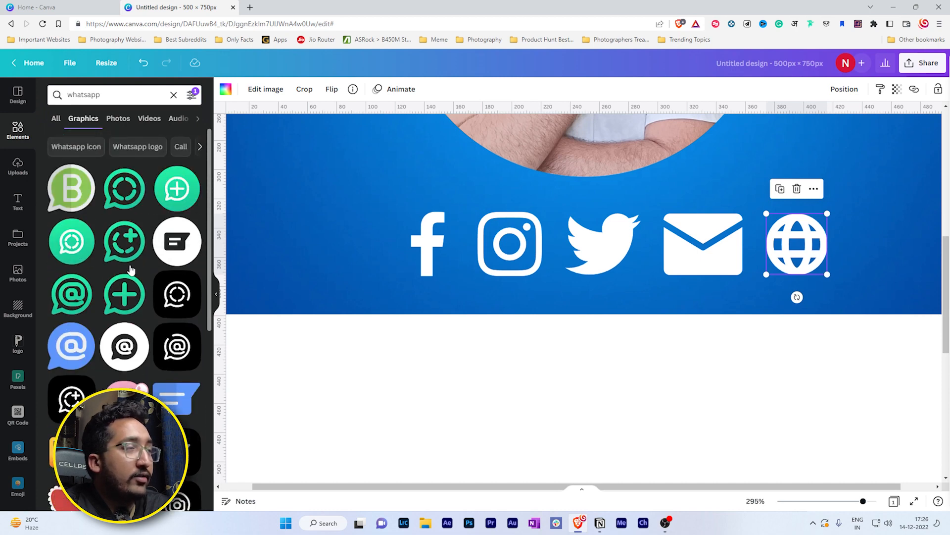
{"action": "left_click", "coordinate": [72, 194]}
{"action": "left_click_drag", "start_coordinate": [511, 320], "coordinate": [351, 369]}
{"action": "left_click_drag", "start_coordinate": [514, 434], "coordinate": [368, 262]}
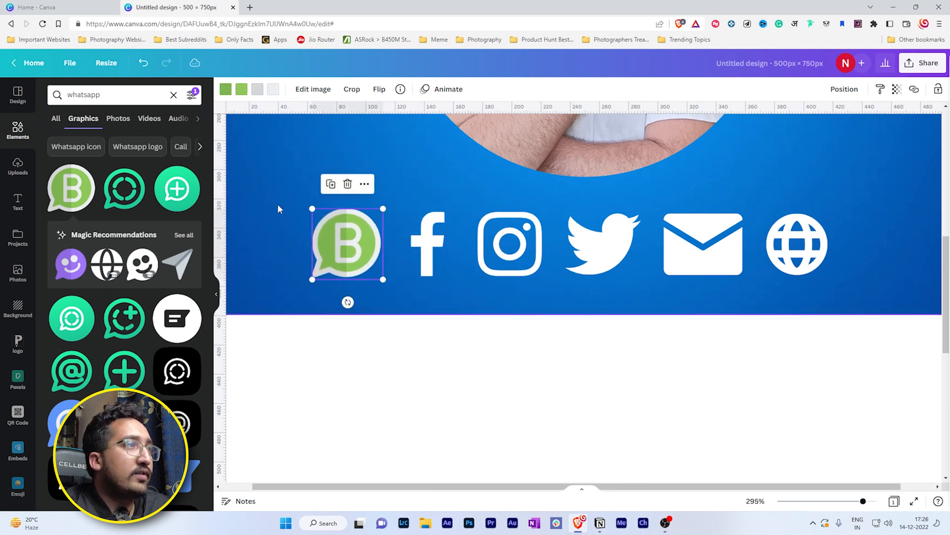
Recolour the B icon's light-green part white and its green part dark blue
{"action": "left_click", "coordinate": [241, 89]}
{"action": "left_click", "coordinate": [192, 148]}
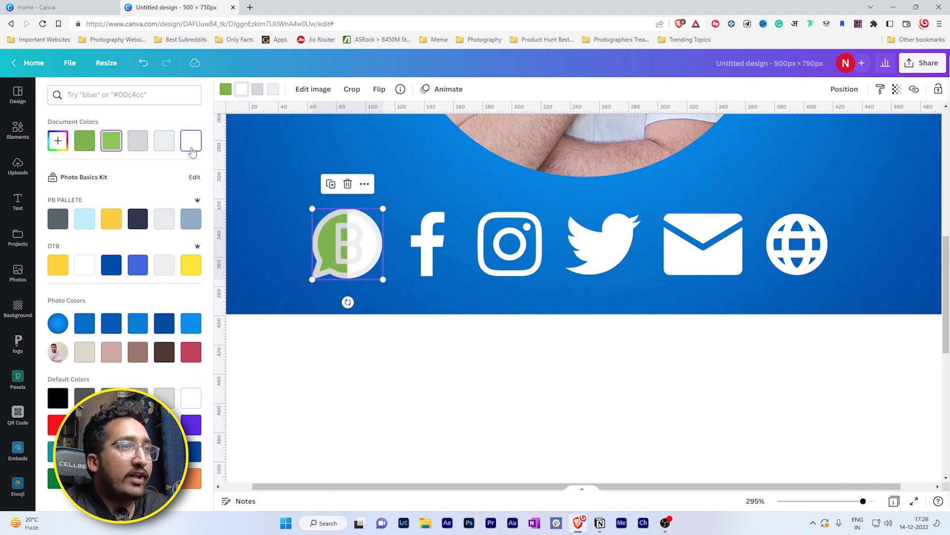
{"action": "left_click", "coordinate": [110, 267]}
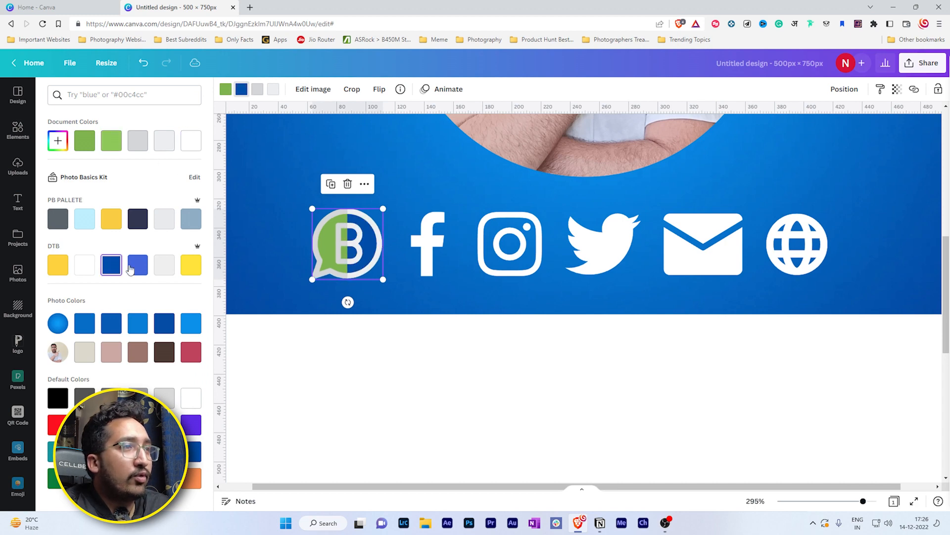
{"action": "left_click", "coordinate": [223, 92]}
{"action": "left_click", "coordinate": [113, 265]}
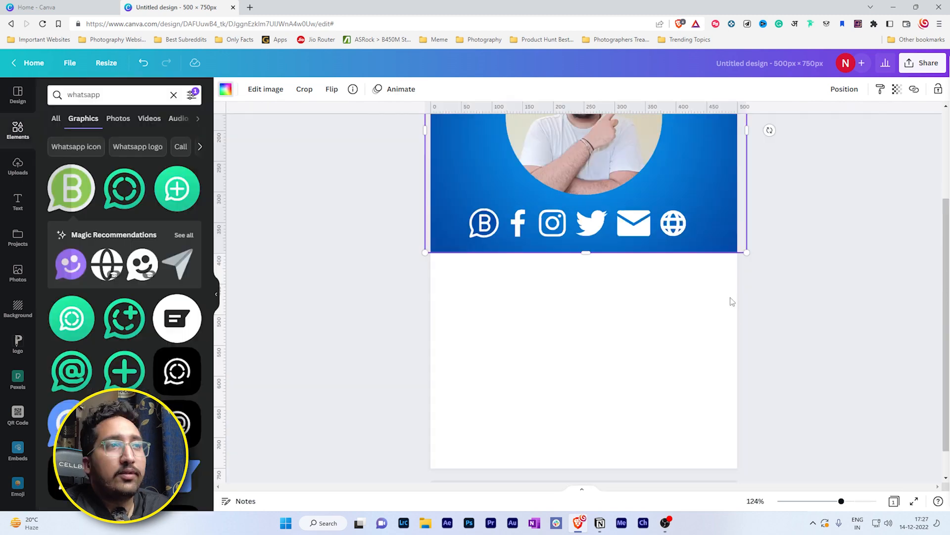
{"action": "scroll", "coordinate": [732, 300], "scroll_direction": "up", "scroll_amount": 2}
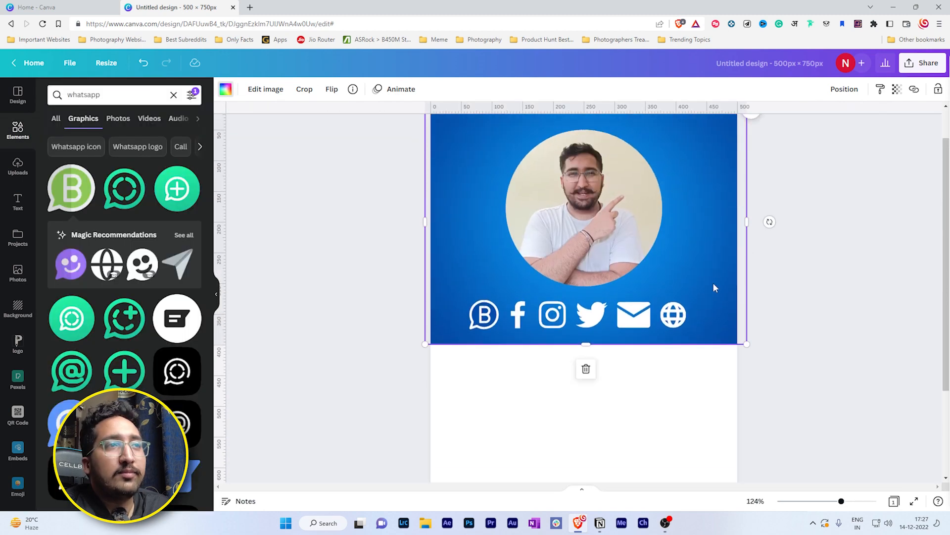
Nudge the blue background into place, then lock it and the round portrait
{"action": "scroll", "coordinate": [709, 342], "scroll_direction": "up", "scroll_amount": 1}
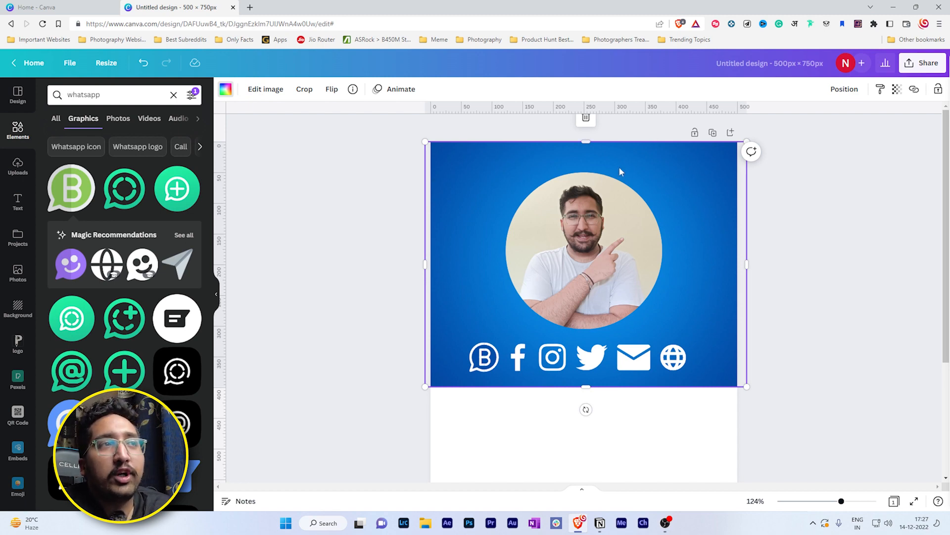
{"action": "left_click_drag", "start_coordinate": [682, 179], "coordinate": [695, 180]}
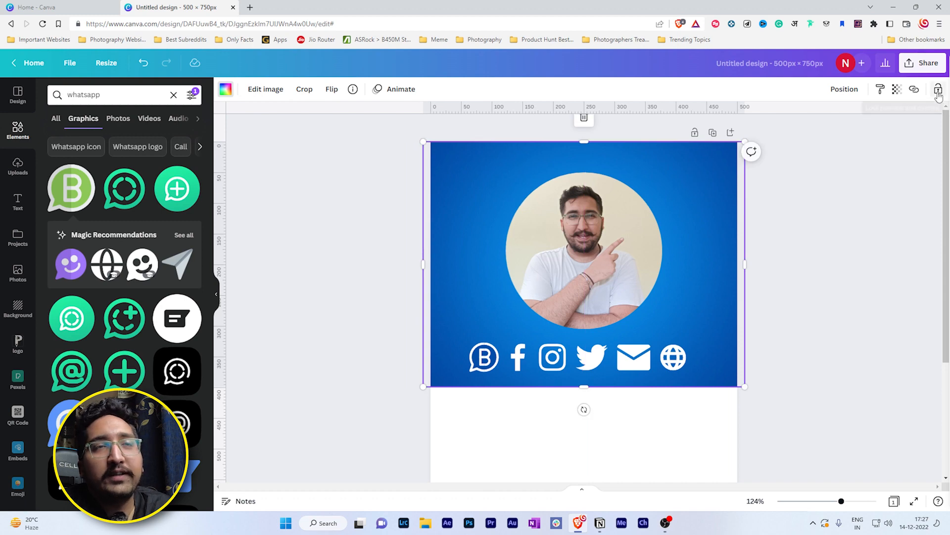
{"action": "left_click", "coordinate": [938, 92]}
{"action": "left_click", "coordinate": [611, 289]}
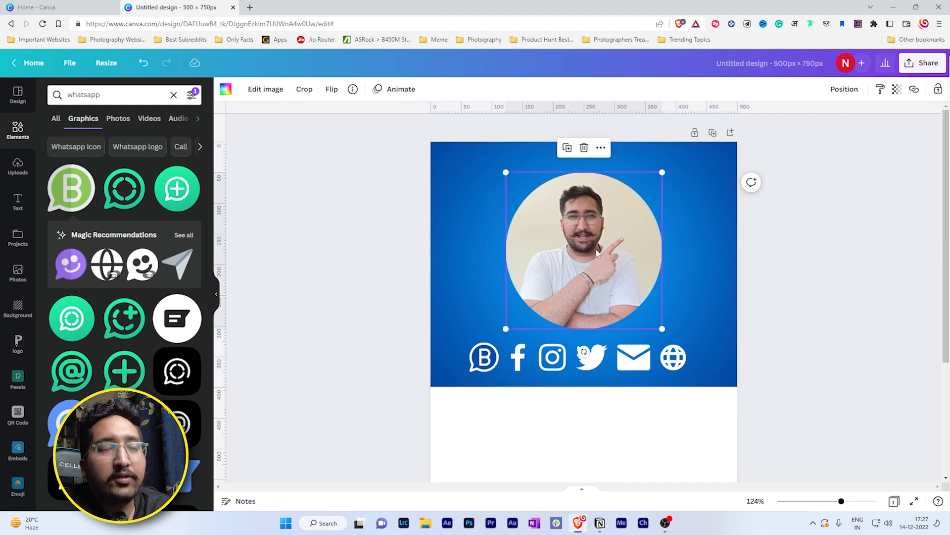
{"action": "left_click", "coordinate": [938, 89]}
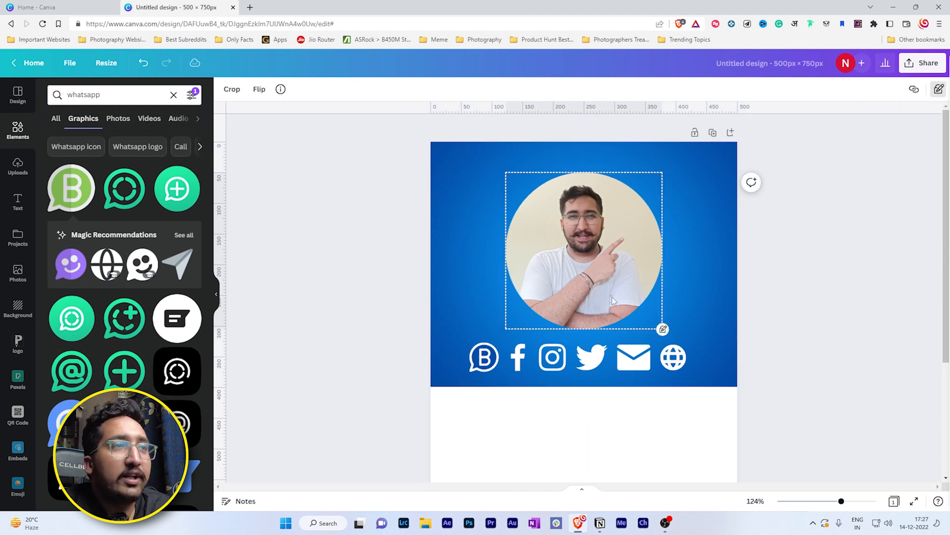
Select all six social icons and apply Position > Tidy up to space them evenly
{"action": "left_click_drag", "start_coordinate": [455, 352], "coordinate": [655, 364]}
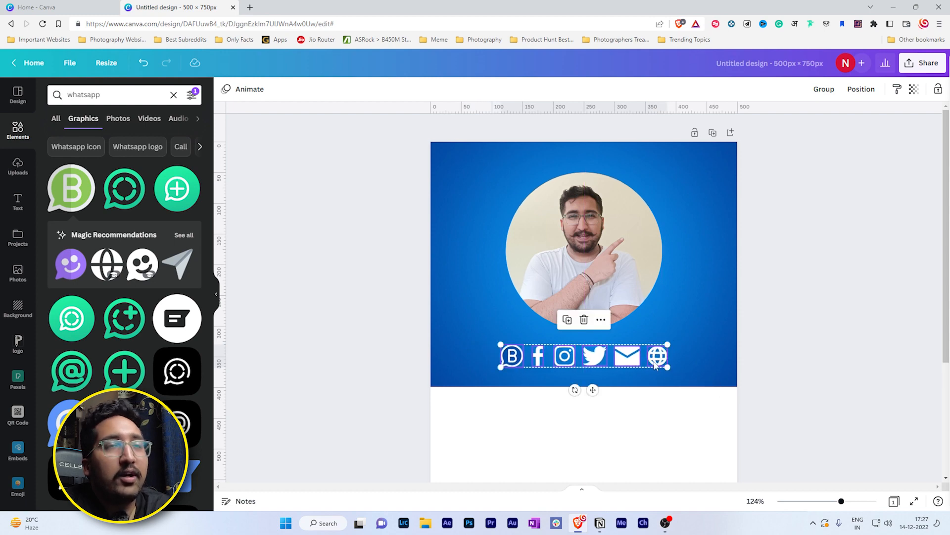
{"action": "left_click", "coordinate": [862, 89]}
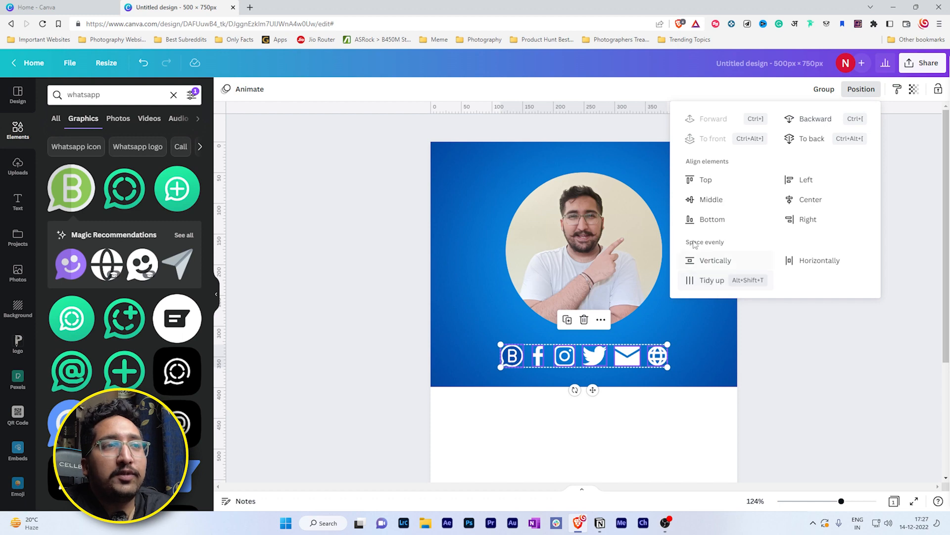
{"action": "left_click", "coordinate": [712, 281]}
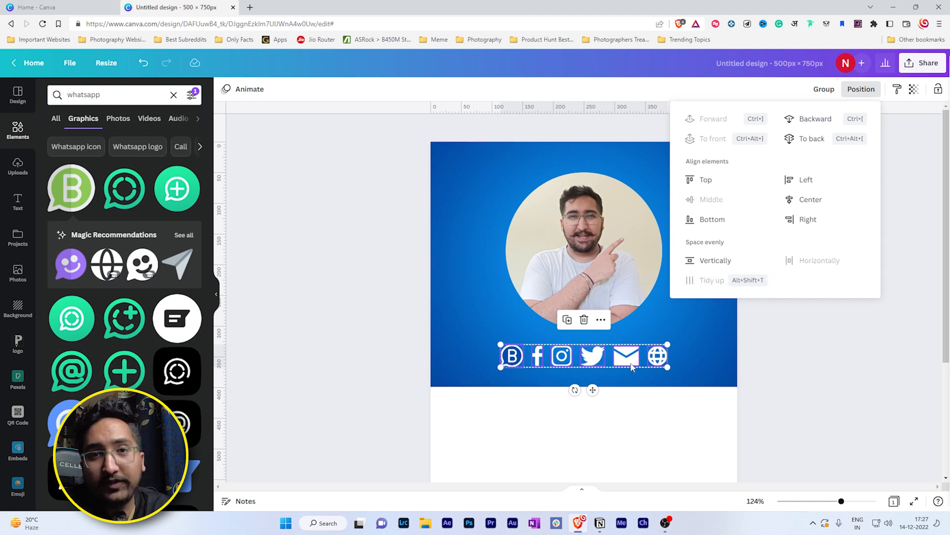
{"action": "left_click", "coordinate": [664, 415]}
{"action": "left_click", "coordinate": [660, 423]}
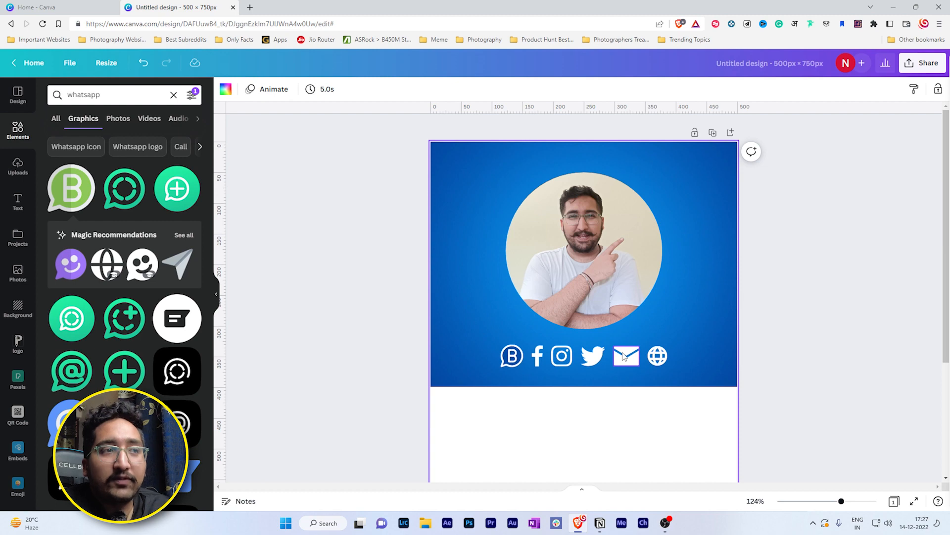
{"action": "left_click", "coordinate": [509, 358]}
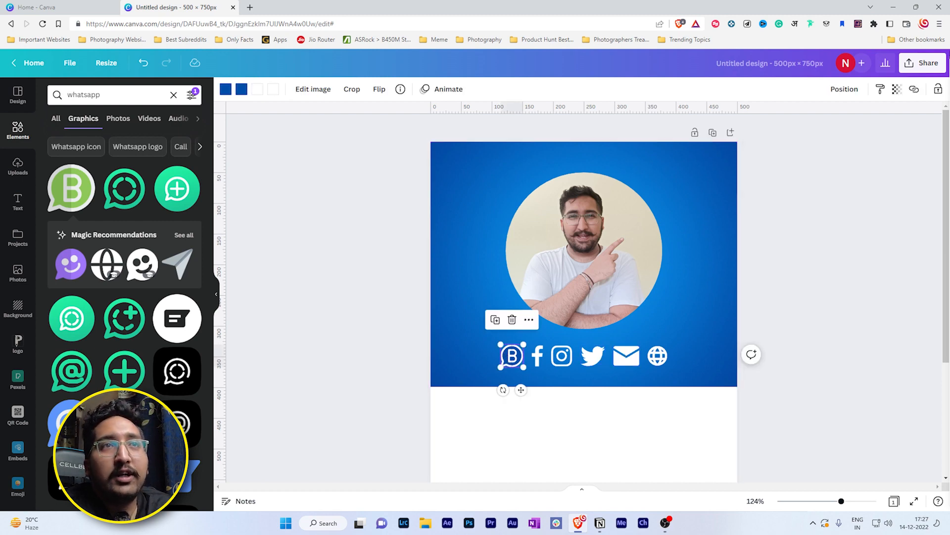
Link the B icon to a wa.me WhatsApp chat URL containing the phone number
{"action": "left_click", "coordinate": [916, 91]}
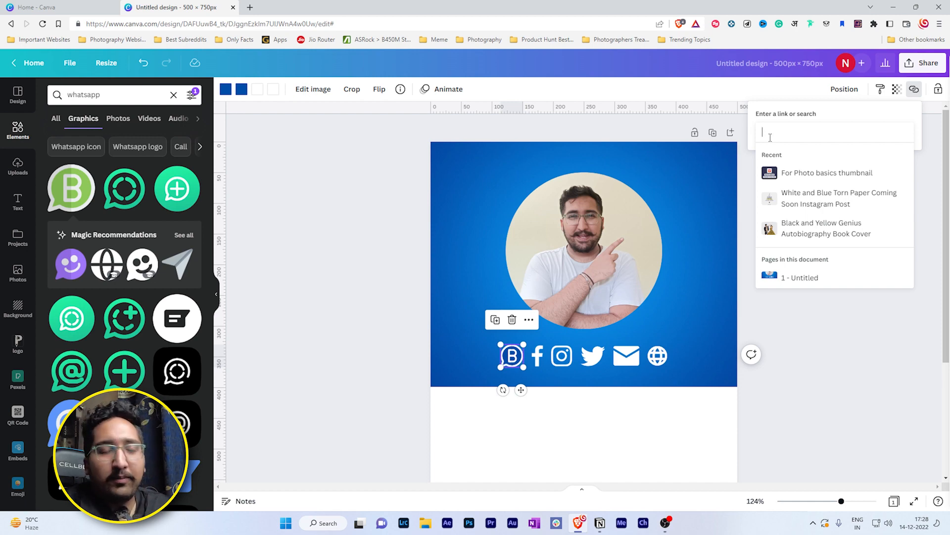
{"action": "type", "text": "htt"}
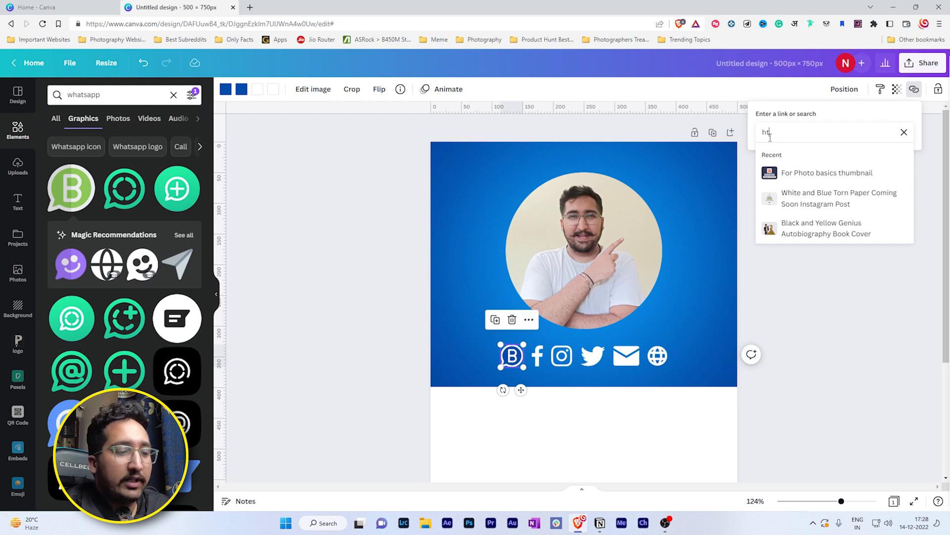
{"action": "type", "text": "ps:/ps://wa.me/+9199999"}
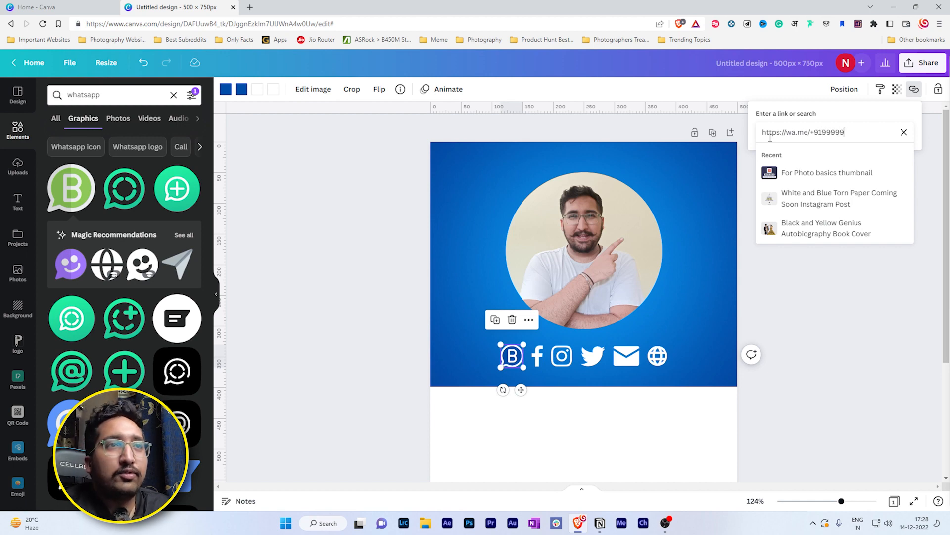
{"action": "type", "text": "999"}
{"action": "key", "text": "Return"}
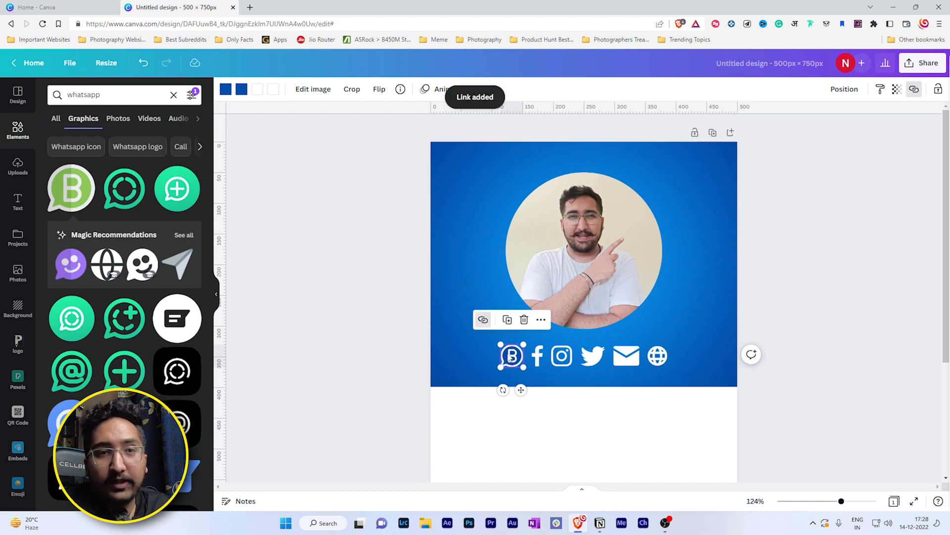
Select the Facebook, Instagram, Twitter, email and globe icons in turn for linking
{"action": "left_click", "coordinate": [542, 360]}
{"action": "left_click", "coordinate": [567, 361]}
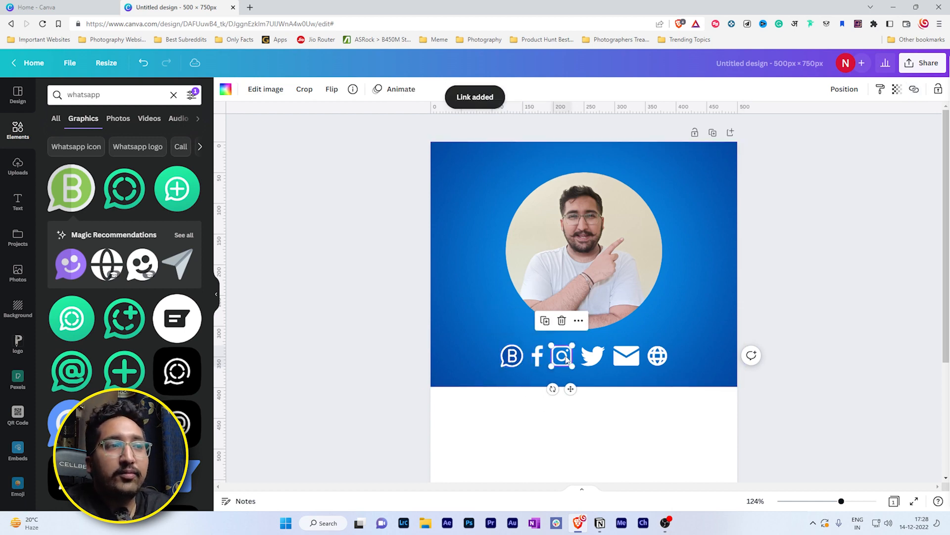
{"action": "left_click", "coordinate": [593, 361]}
{"action": "left_click", "coordinate": [626, 357]}
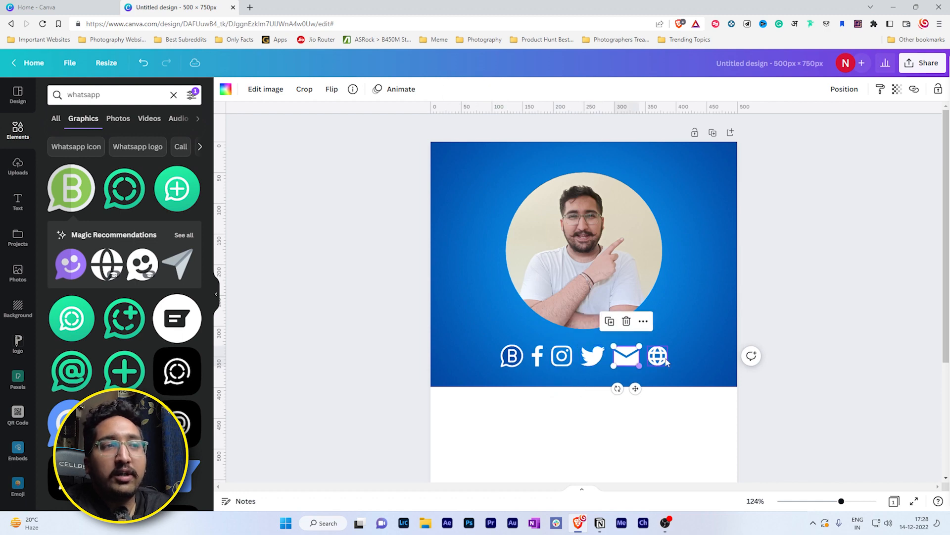
{"action": "left_click", "coordinate": [666, 361]}
{"action": "left_click", "coordinate": [542, 357]}
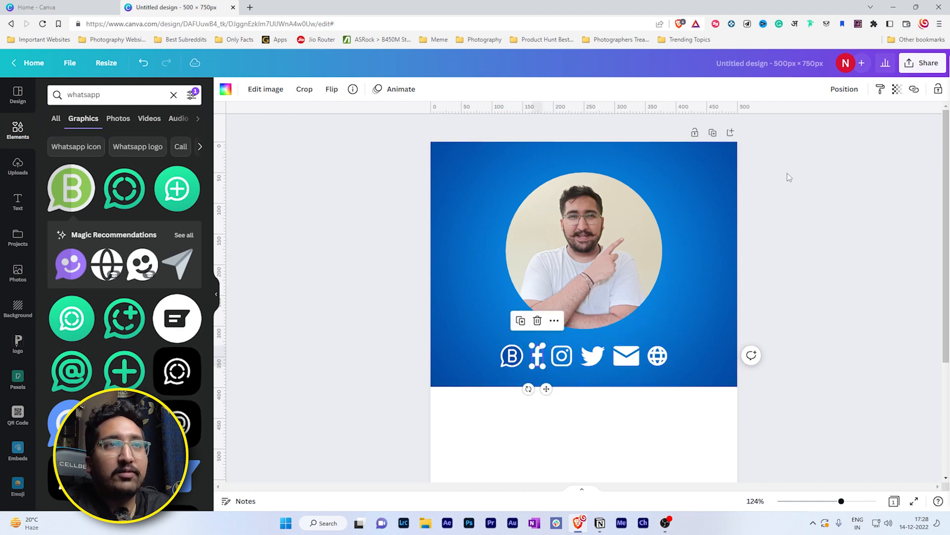
Select the blue gradient background image and unlock it
{"action": "left_click", "coordinate": [696, 359]}
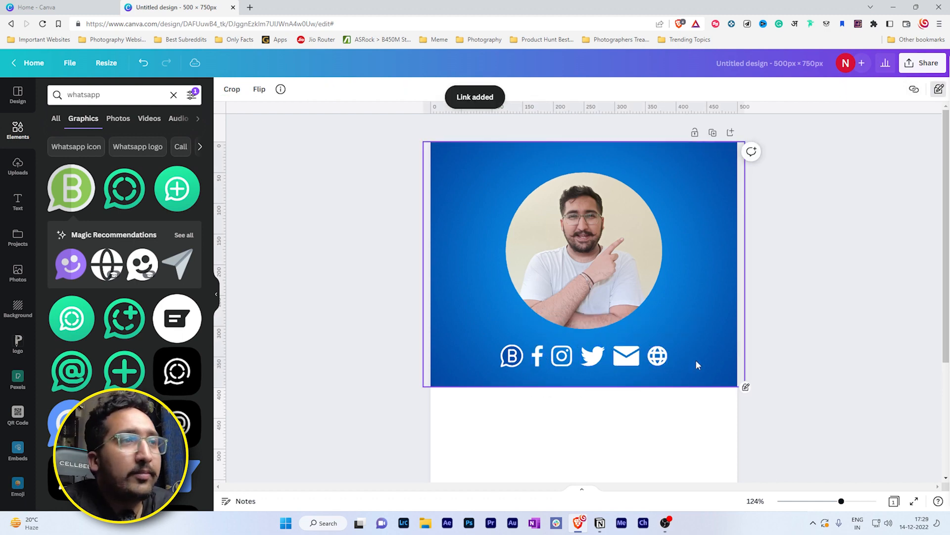
{"action": "scroll", "coordinate": [683, 358], "scroll_direction": "down", "scroll_amount": 3}
{"action": "scroll", "coordinate": [573, 372], "scroll_direction": "up", "scroll_amount": 2}
{"action": "scroll", "coordinate": [577, 371], "scroll_direction": "up", "scroll_amount": 1}
{"action": "scroll", "coordinate": [576, 370], "scroll_direction": "down", "scroll_amount": 2}
{"action": "scroll", "coordinate": [594, 374], "scroll_direction": "up", "scroll_amount": 2}
{"action": "scroll", "coordinate": [638, 386], "scroll_direction": "down", "scroll_amount": 3}
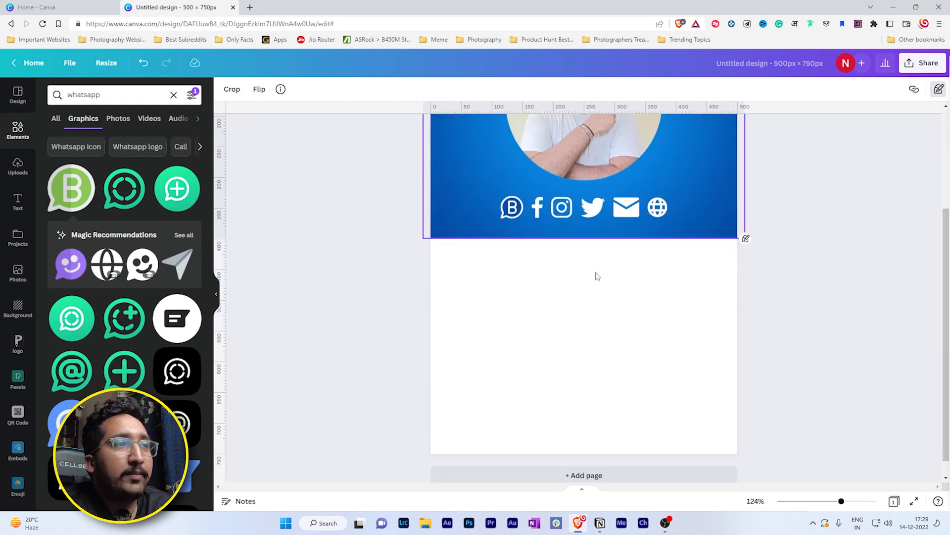
{"action": "scroll", "coordinate": [614, 308], "scroll_direction": "up", "scroll_amount": 2}
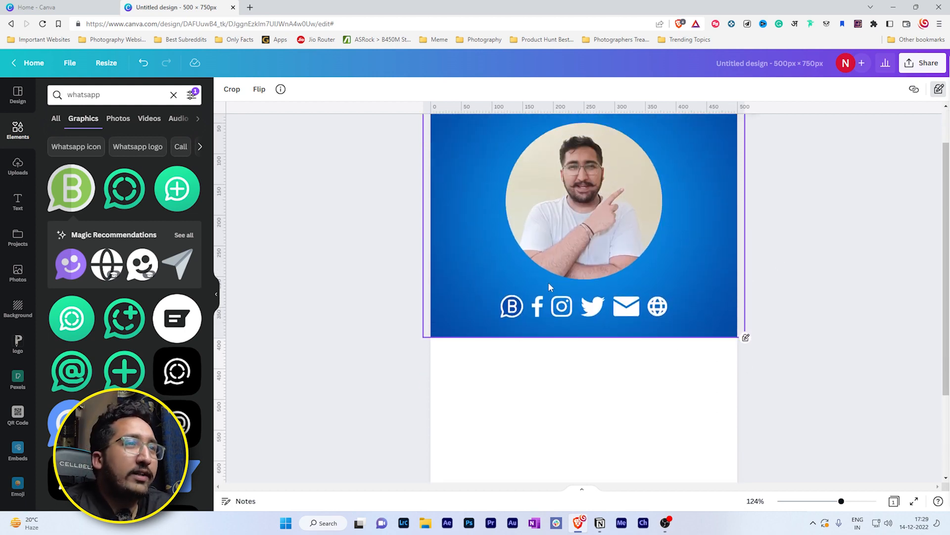
{"action": "scroll", "coordinate": [520, 323], "scroll_direction": "down", "scroll_amount": 2}
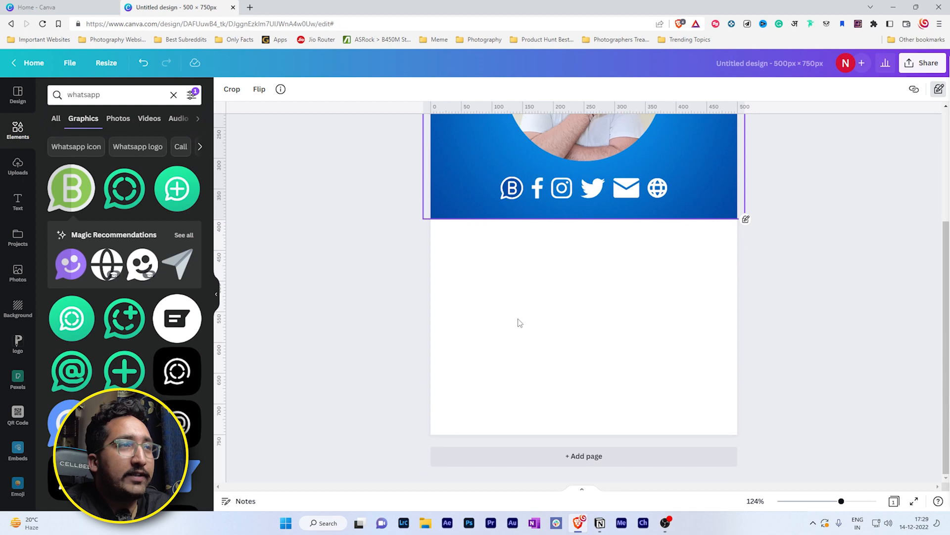
{"action": "scroll", "coordinate": [520, 323], "scroll_direction": "up", "scroll_amount": 2}
{"action": "left_click", "coordinate": [939, 90]}
{"action": "left_click", "coordinate": [938, 91]}
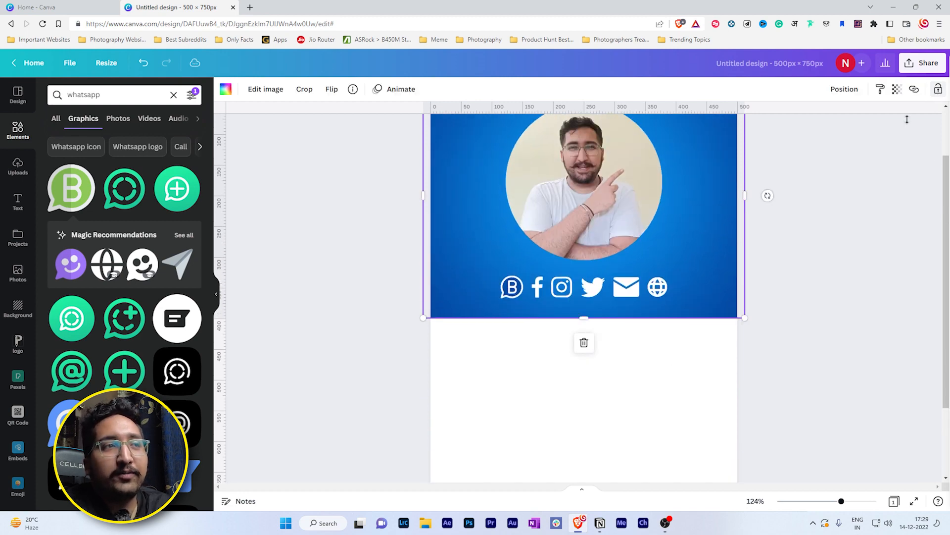
Stretch the background down to the full 750 px page height and lock it again
{"action": "left_click_drag", "start_coordinate": [584, 318], "coordinate": [608, 433]}
{"action": "scroll", "coordinate": [607, 432], "scroll_direction": "up", "scroll_amount": 3}
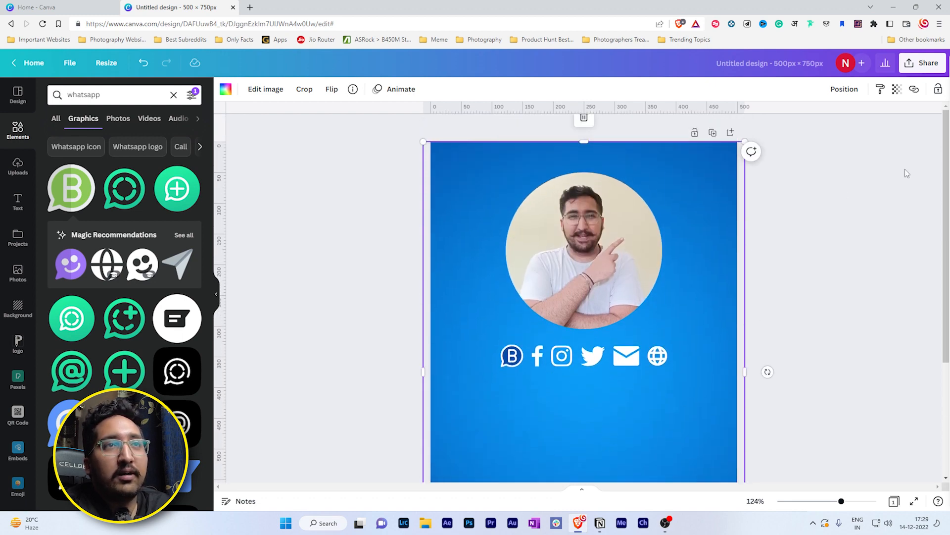
{"action": "left_click", "coordinate": [938, 90]}
{"action": "scroll", "coordinate": [676, 343], "scroll_direction": "down", "scroll_amount": 2}
{"action": "scroll", "coordinate": [501, 312], "scroll_direction": "down", "scroll_amount": 1}
{"action": "scroll", "coordinate": [509, 308], "scroll_direction": "up", "scroll_amount": 1}
{"action": "scroll", "coordinate": [537, 293], "scroll_direction": "down", "scroll_amount": 1}
{"action": "scroll", "coordinate": [581, 294], "scroll_direction": "up", "scroll_amount": 2}
{"action": "scroll", "coordinate": [581, 293], "scroll_direction": "down", "scroll_amount": 1}
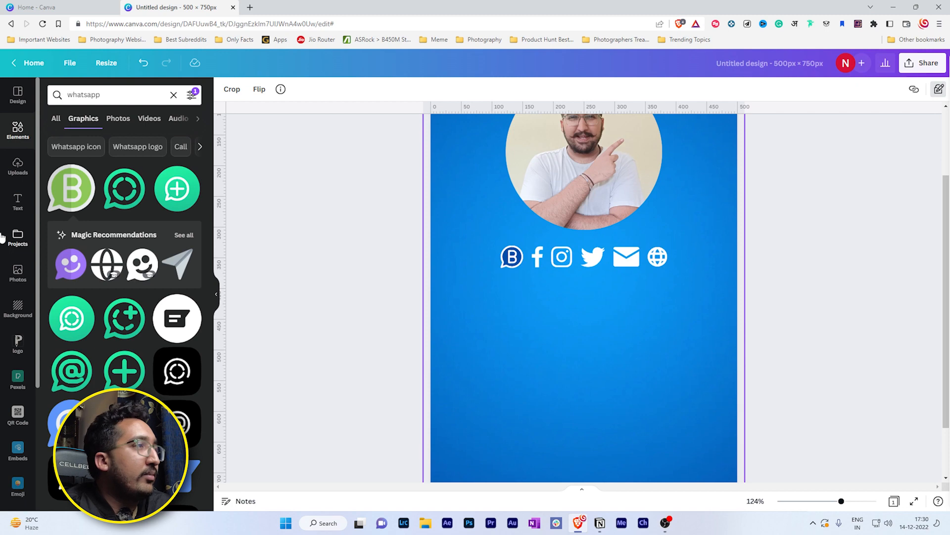
{"action": "left_click", "coordinate": [18, 201]}
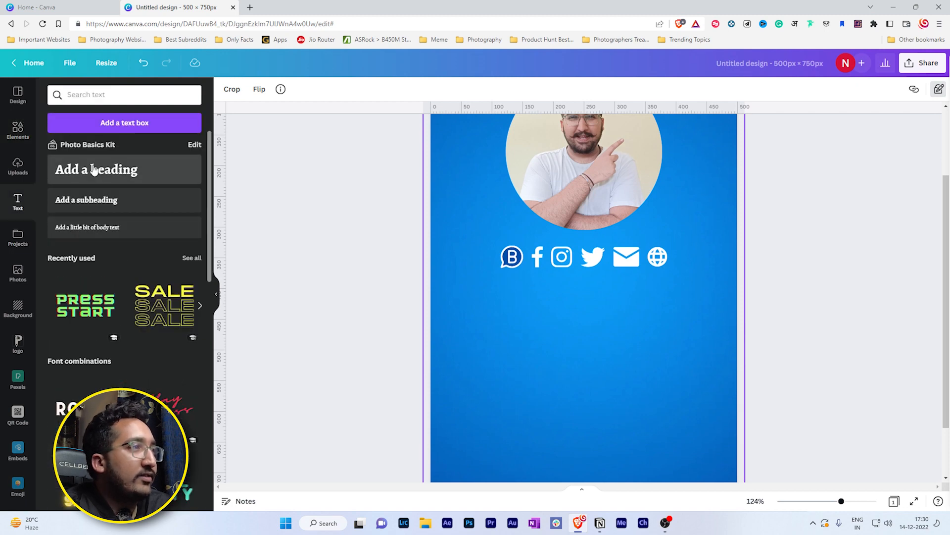
Add a Poppins Medium heading with the presenter's full name just below the icons
{"action": "left_click", "coordinate": [117, 172]}
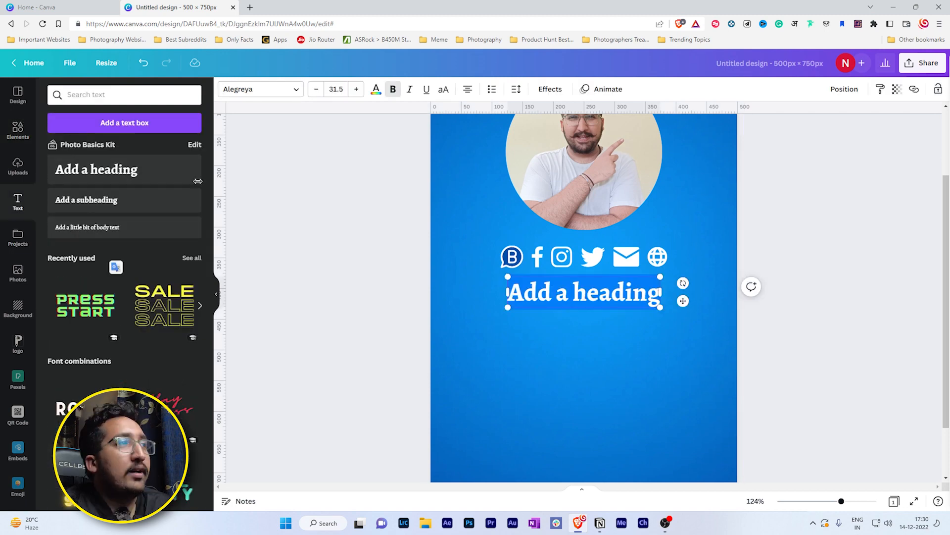
{"action": "left_click", "coordinate": [291, 90]}
{"action": "left_click", "coordinate": [114, 94]}
{"action": "type", "text": "popp"}
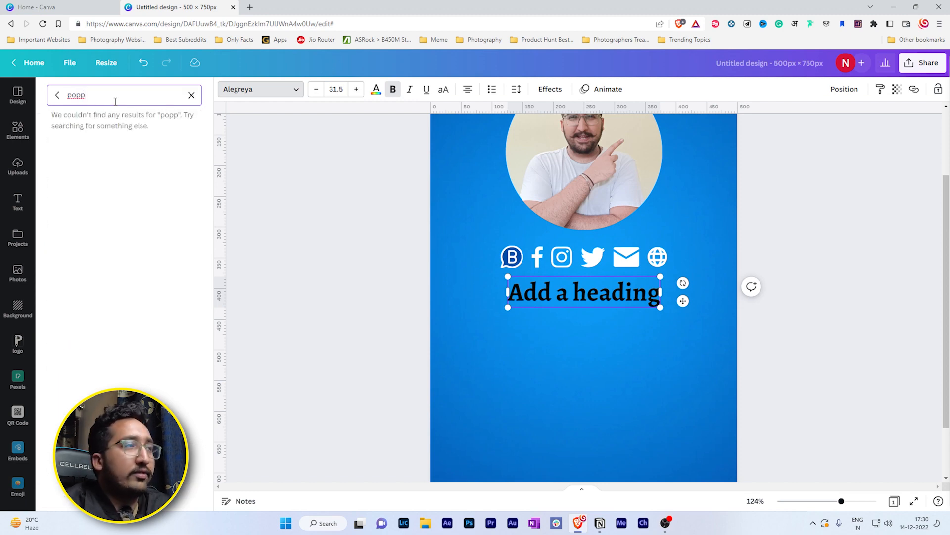
{"action": "key", "text": "BackSpace"}
{"action": "left_click", "coordinate": [81, 182]}
{"action": "left_click", "coordinate": [601, 299]}
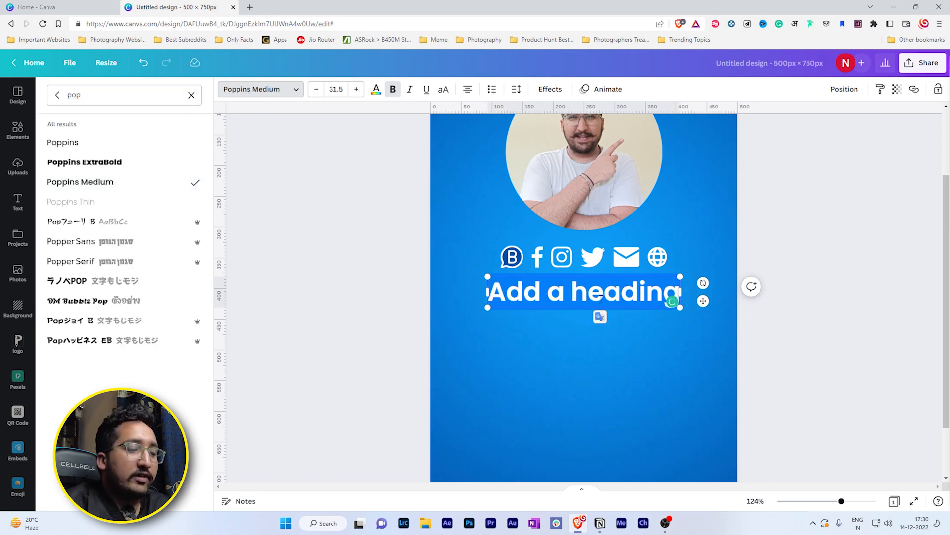
{"action": "type", "text": "Nishkam"}
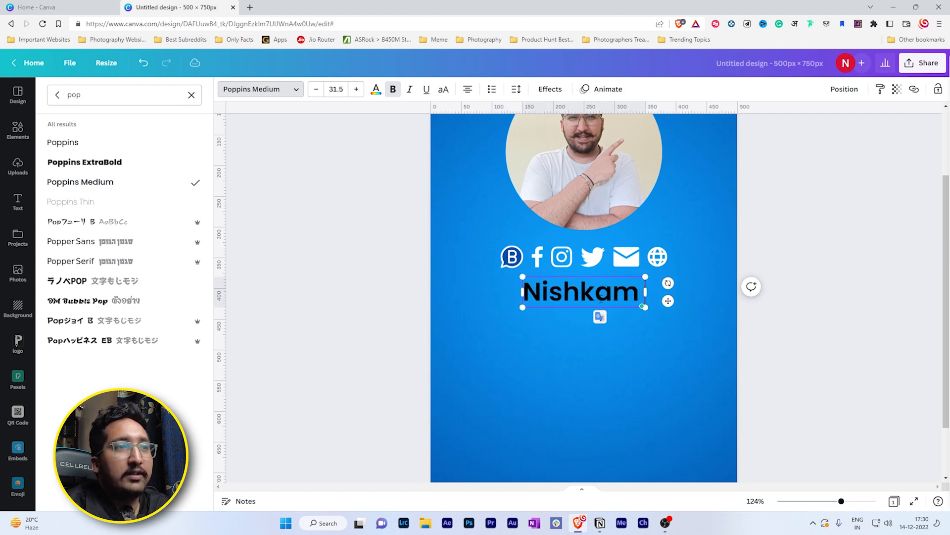
{"action": "type", "text": " Bhatia"}
{"action": "left_click", "coordinate": [643, 393]}
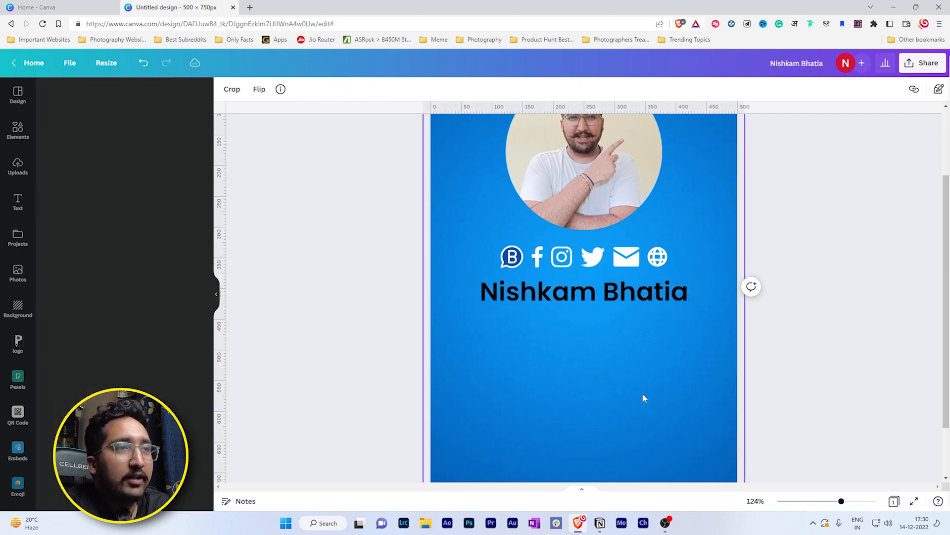
{"action": "left_click_drag", "start_coordinate": [645, 293], "coordinate": [647, 300]}
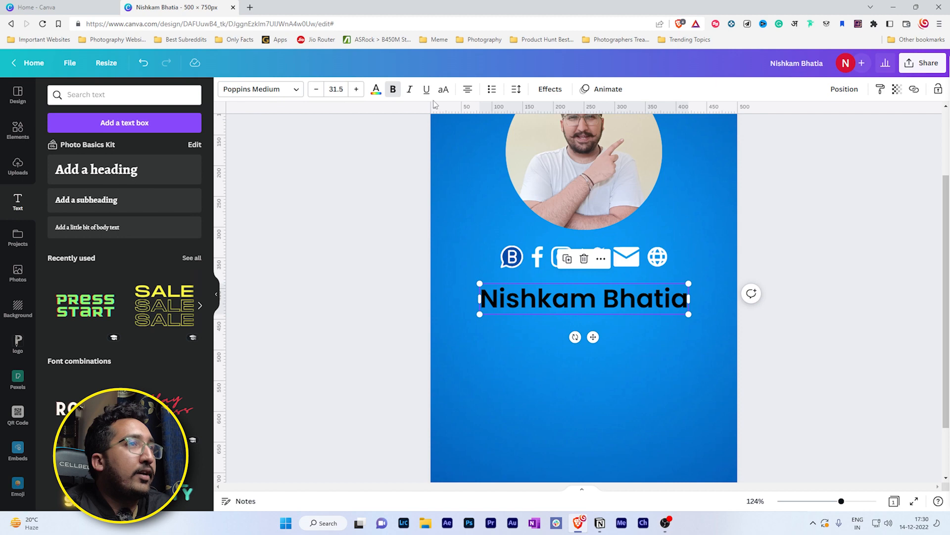
Change the name heading's text colour to white
{"action": "left_click", "coordinate": [377, 91]}
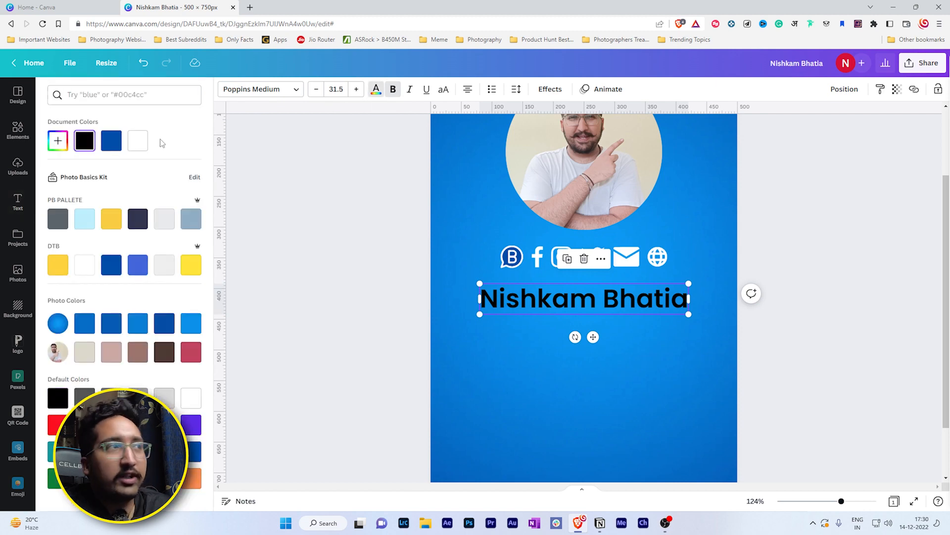
{"action": "left_click", "coordinate": [138, 142]}
{"action": "left_click", "coordinate": [744, 409]}
{"action": "scroll", "coordinate": [744, 409], "scroll_direction": "down", "scroll_amount": 1}
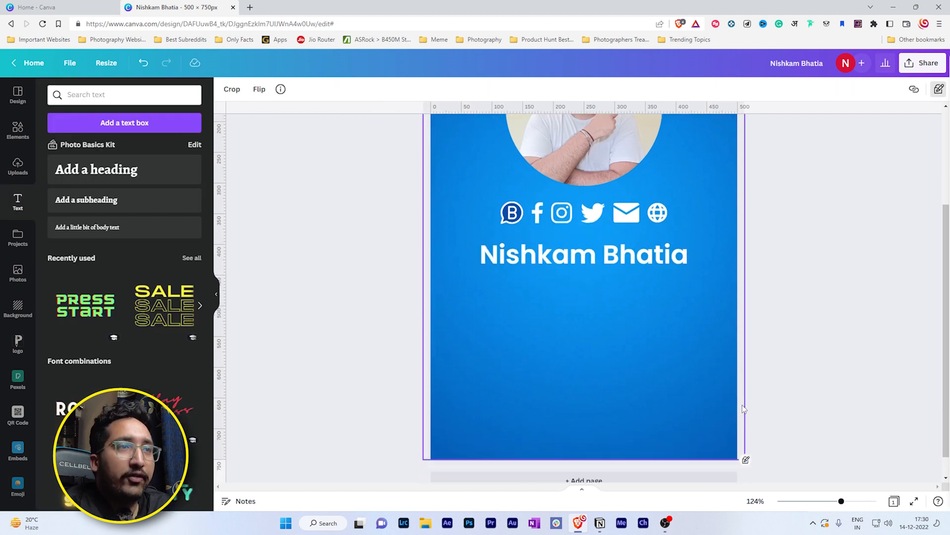
{"action": "scroll", "coordinate": [703, 396], "scroll_direction": "up", "scroll_amount": 1}
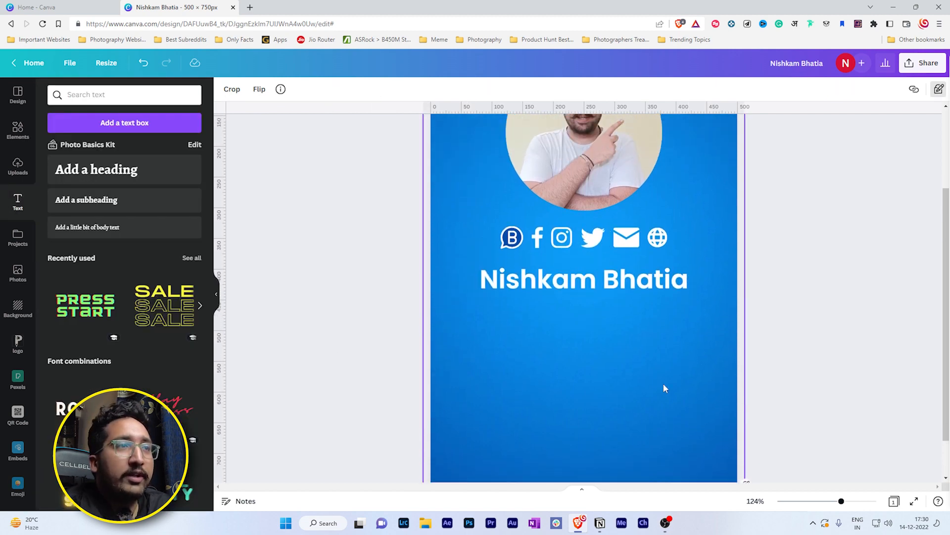
Add a subheading reading 'Photography Content Creator' just below the name
{"action": "left_click", "coordinate": [72, 206]}
{"action": "left_click", "coordinate": [615, 322]}
{"action": "left_click_drag", "start_coordinate": [604, 293], "coordinate": [603, 303]}
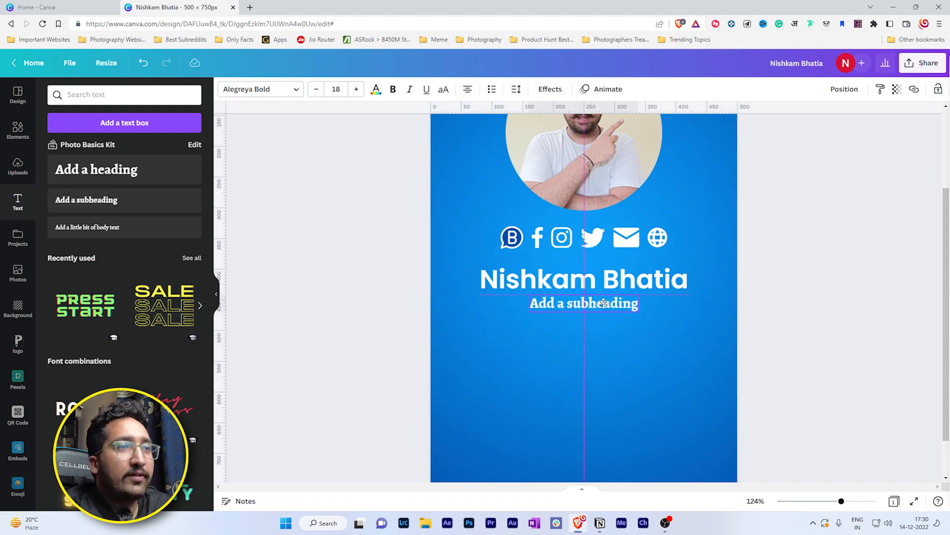
{"action": "double_click", "coordinate": [604, 303]}
{"action": "type", "text": "Photography Content"}
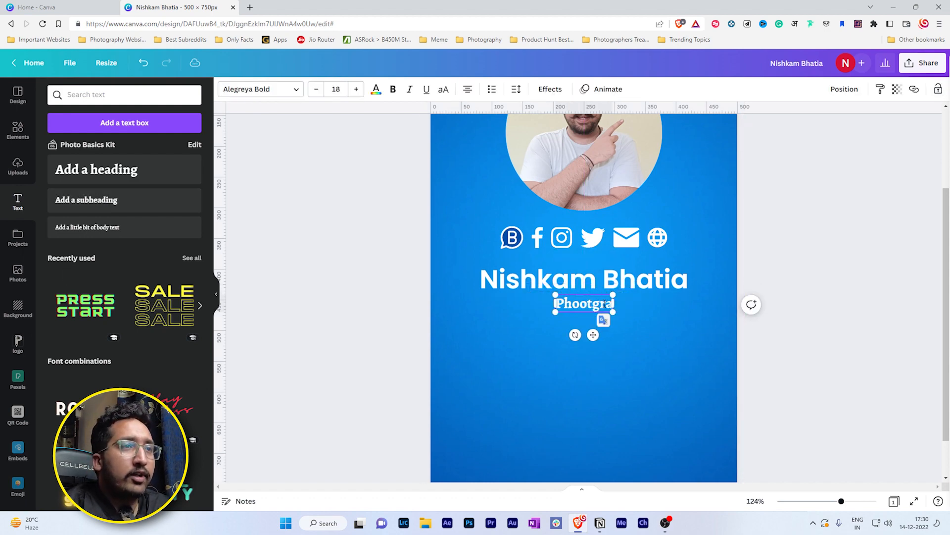
{"action": "type", "text": " Creator"}
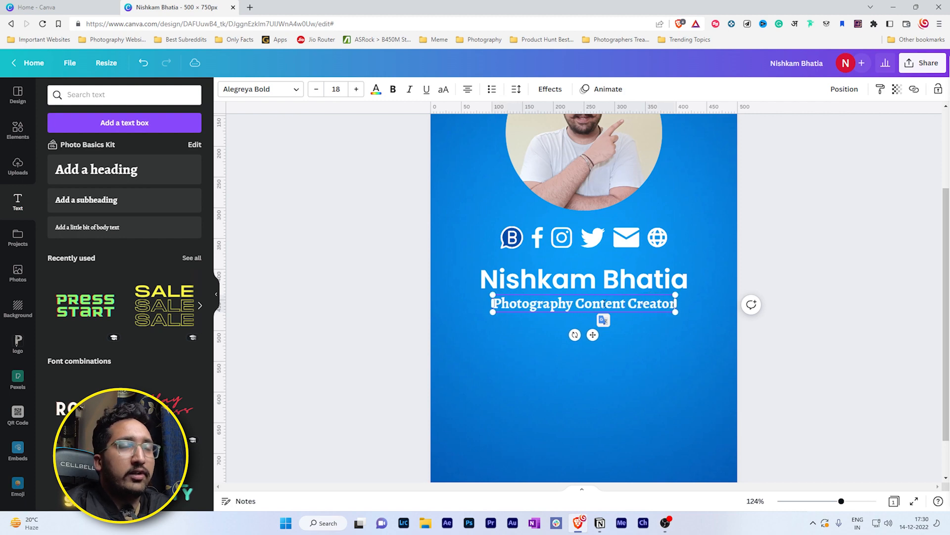
{"action": "left_click", "coordinate": [644, 346]}
Copy the heading's style to the tagline, shrink it to 10.9, centre it, and duplicate it below
{"action": "left_click", "coordinate": [639, 290]}
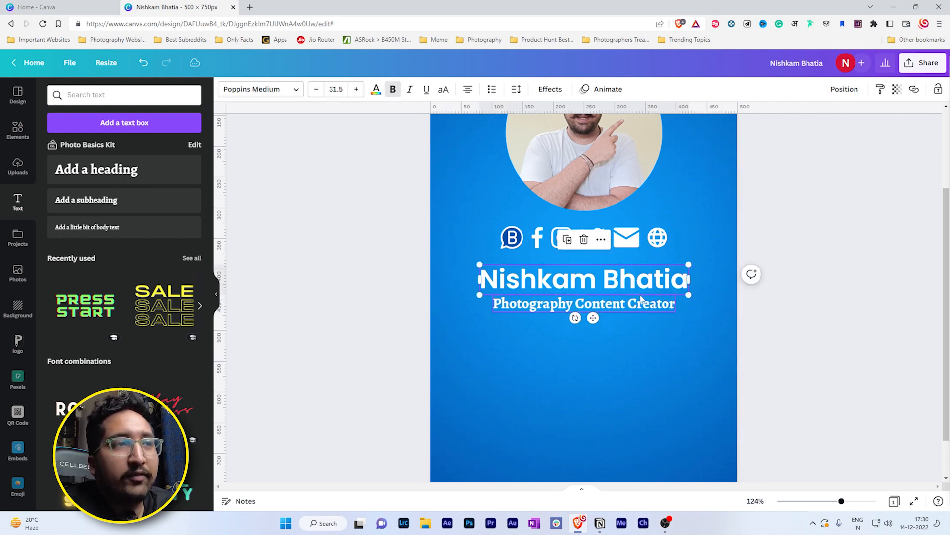
{"action": "left_click", "coordinate": [688, 419]}
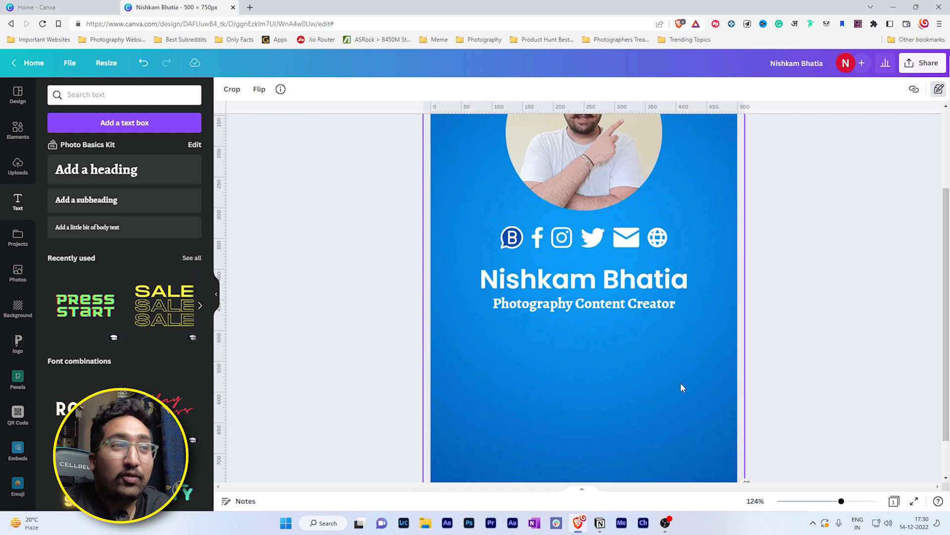
{"action": "left_click", "coordinate": [647, 283]}
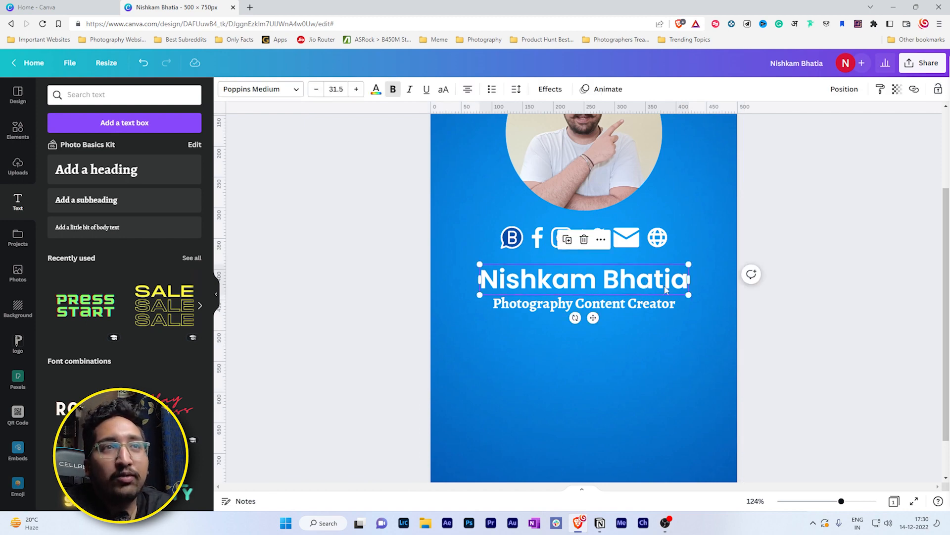
{"action": "left_click", "coordinate": [880, 94]}
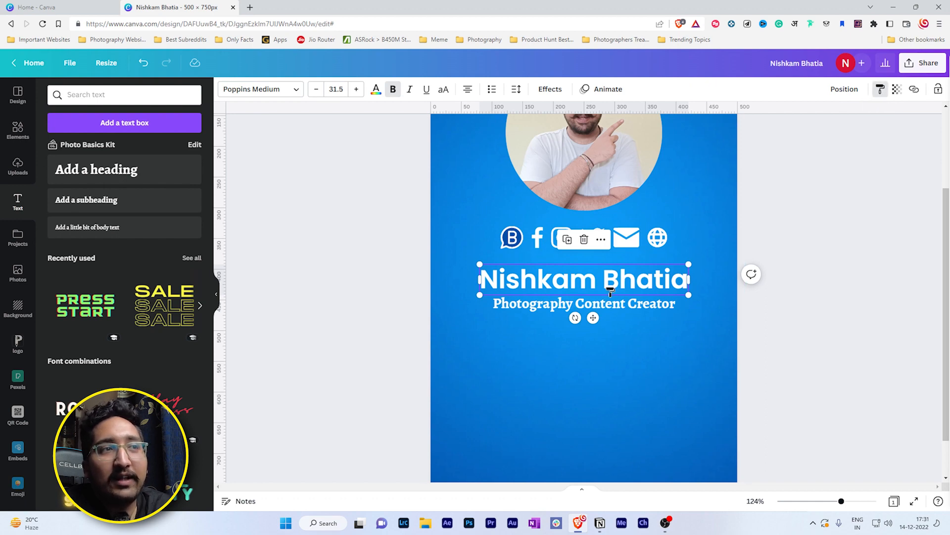
{"action": "left_click", "coordinate": [501, 307]}
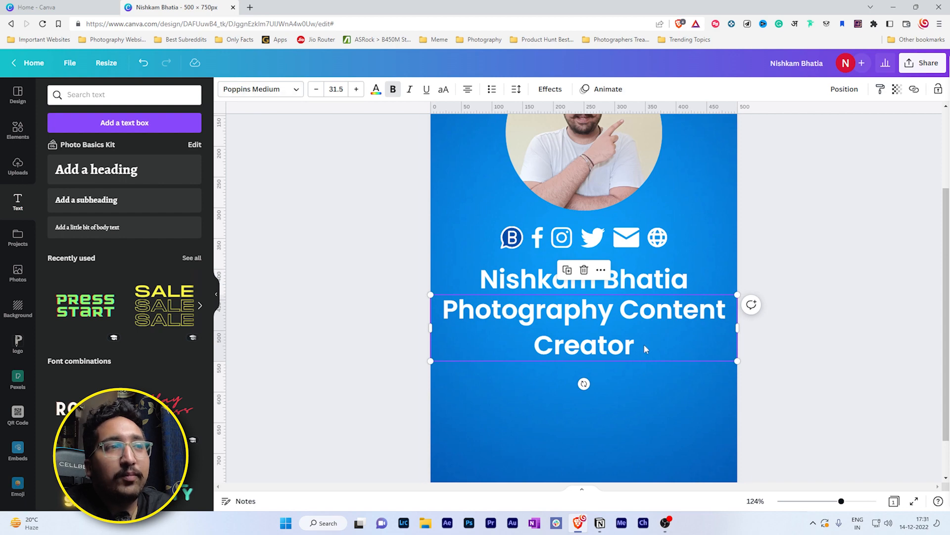
{"action": "left_click_drag", "start_coordinate": [737, 361], "coordinate": [609, 307]}
{"action": "left_click_drag", "start_coordinate": [548, 303], "coordinate": [614, 305]}
{"action": "left_click", "coordinate": [393, 90]}
{"action": "left_click_drag", "start_coordinate": [669, 310], "coordinate": [638, 307]}
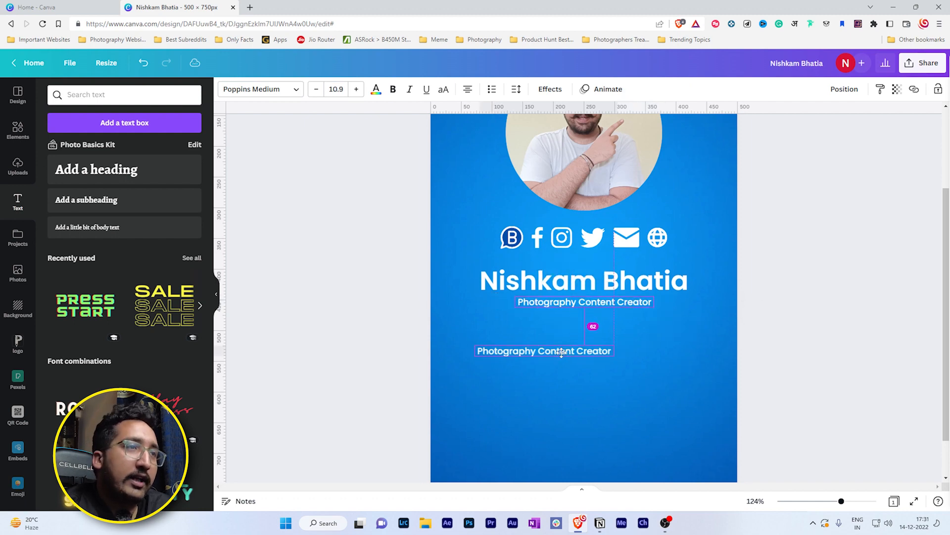
{"action": "left_click_drag", "start_coordinate": [566, 355], "coordinate": [559, 334]}
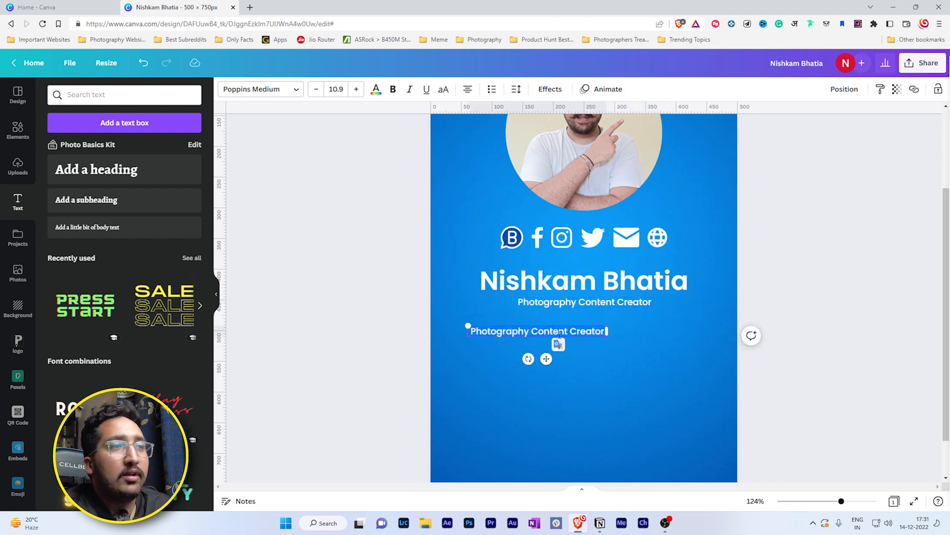
Open lipsum.com in a new browser tab to get placeholder text
{"action": "left_click", "coordinate": [250, 8]}
{"action": "type", "text": "lorem ipsum"}
{"action": "key", "text": "Return"}
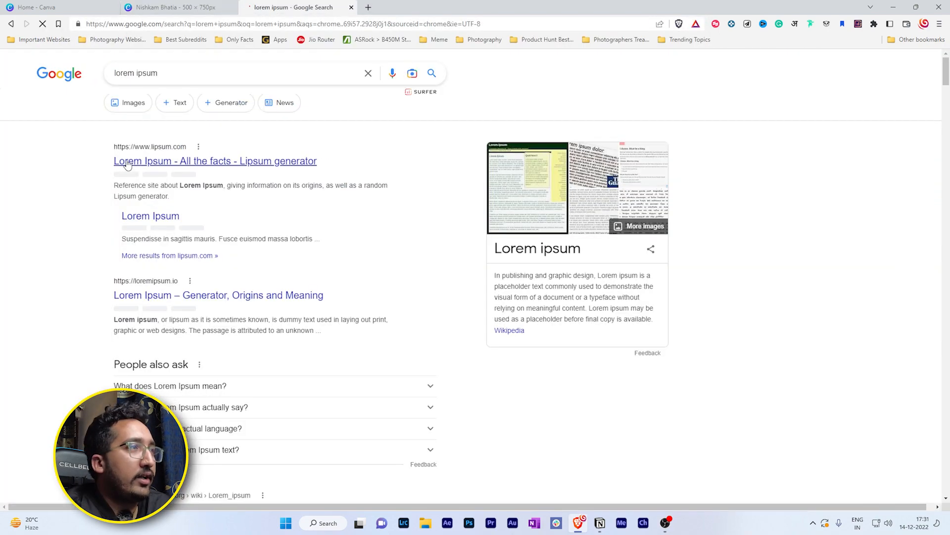
{"action": "left_click", "coordinate": [127, 163]}
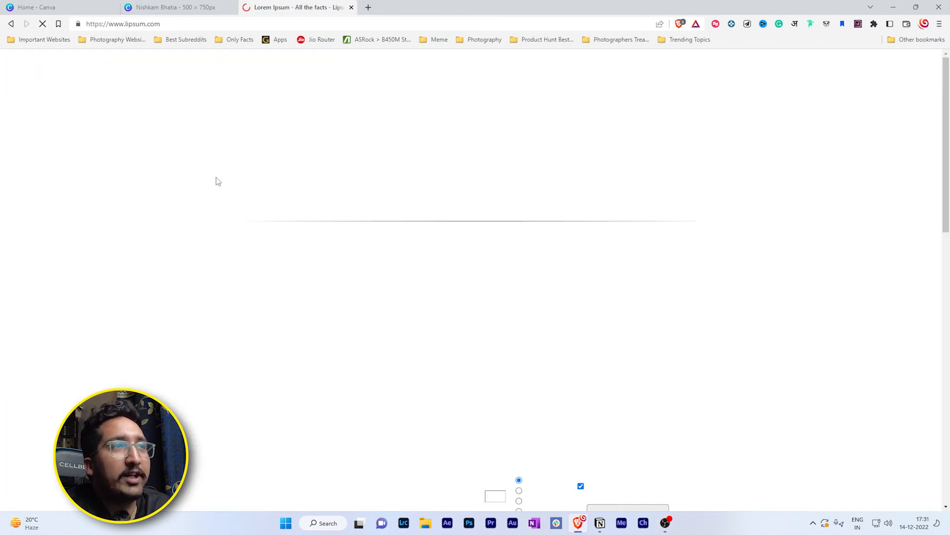
{"action": "key", "text": "ctrl+shift+Tab"}
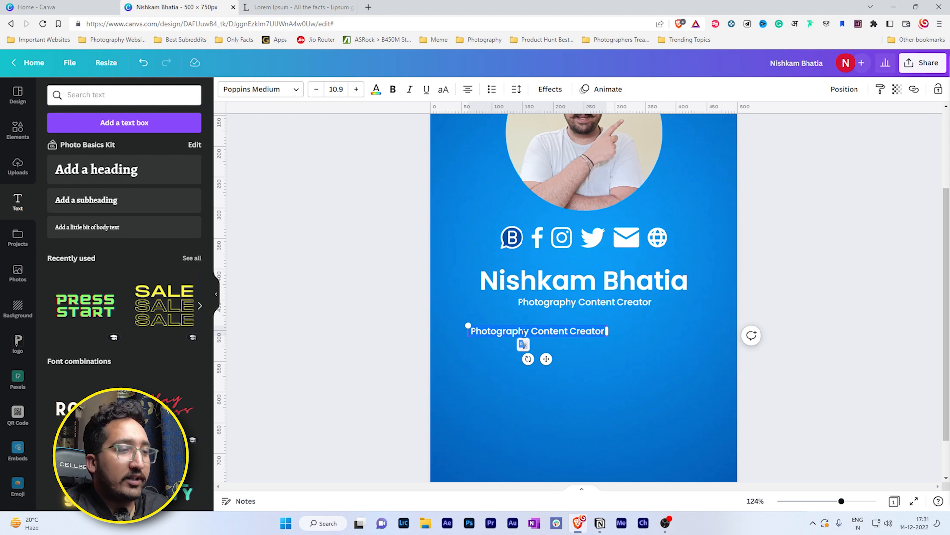
Paste the Lorem Ipsum paragraph into the duplicate tagline and widen it
{"action": "type", "text": "Lorem Ipsum is simply dummy text of the printing and typesetting industry. Lorem Ipsum has been the industry's standard dummy text ever since the 1500s, when an unknown printer took a galley of type and scrambled it to make a type specimen book. It has survived not only five centuries"}
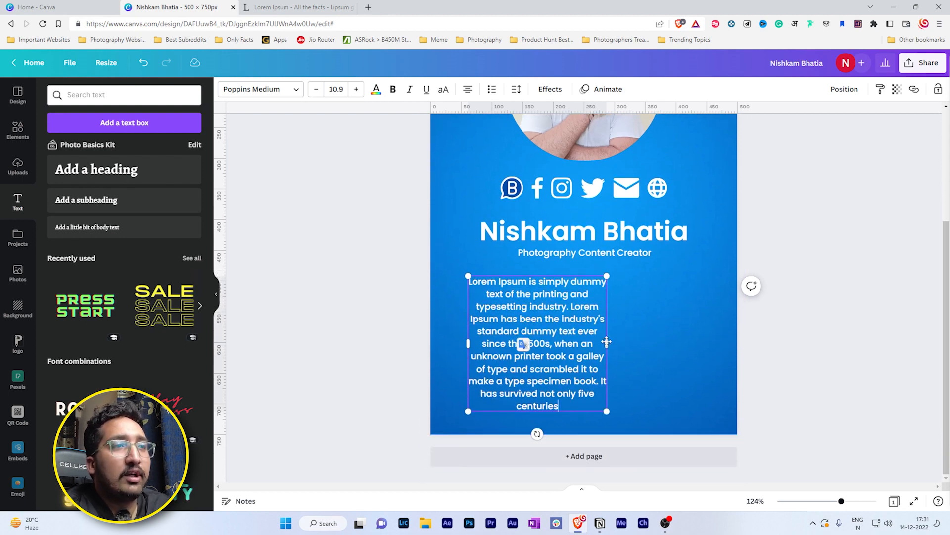
{"action": "left_click_drag", "start_coordinate": [610, 343], "coordinate": [705, 362]}
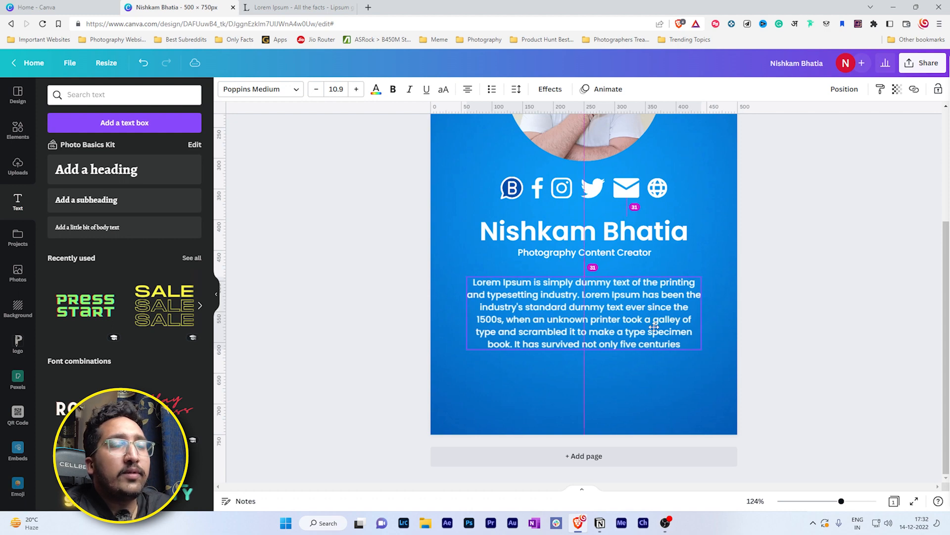
{"action": "left_click", "coordinate": [693, 391]}
{"action": "scroll", "coordinate": [488, 248], "scroll_direction": "up", "scroll_amount": 3}
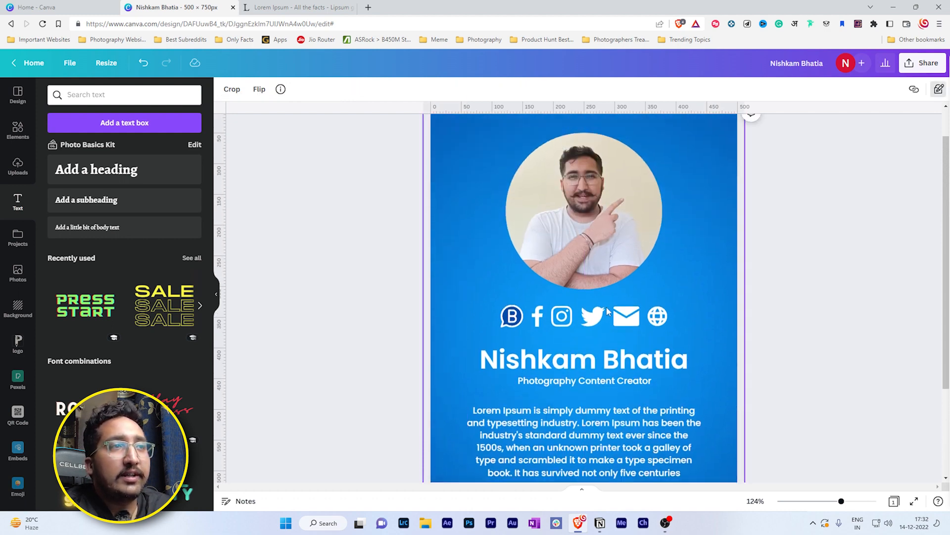
{"action": "scroll", "coordinate": [488, 249], "scroll_direction": "down", "scroll_amount": 3}
Spread the six social icons wider, space them evenly, and centre the row
{"action": "left_click_drag", "start_coordinate": [510, 237], "coordinate": [555, 241]}
{"action": "left_click_drag", "start_coordinate": [658, 240], "coordinate": [674, 241]}
{"action": "left_click_drag", "start_coordinate": [448, 231], "coordinate": [691, 244]}
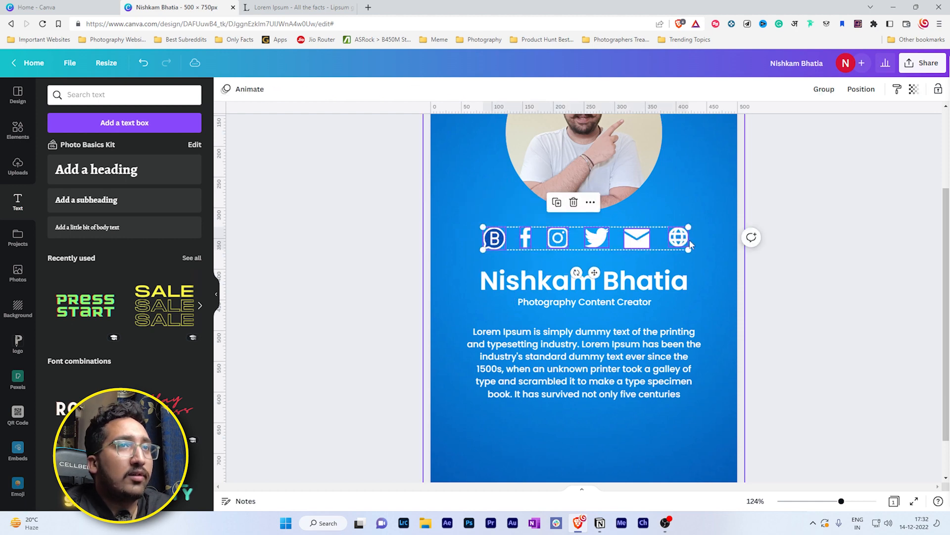
{"action": "left_click", "coordinate": [862, 92]}
{"action": "left_click", "coordinate": [700, 260]}
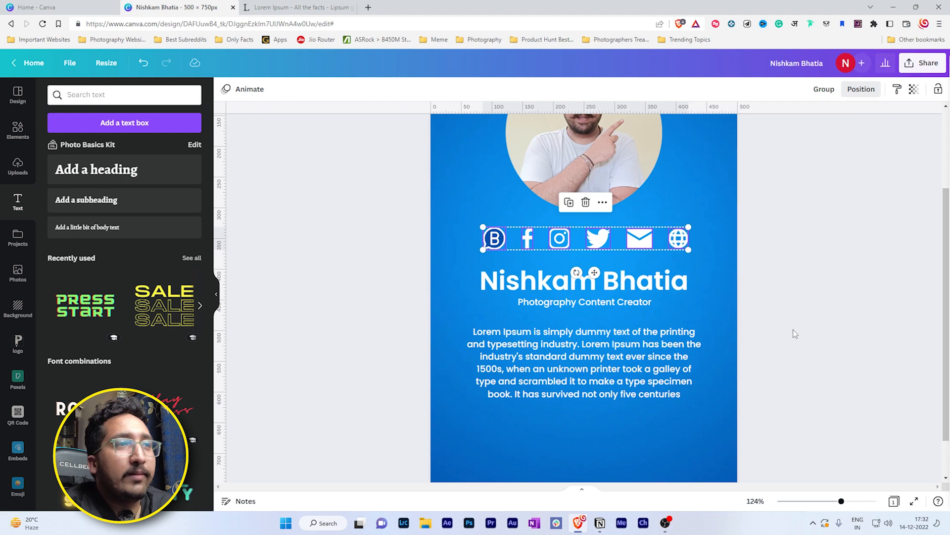
{"action": "left_click_drag", "start_coordinate": [667, 239], "coordinate": [663, 239]}
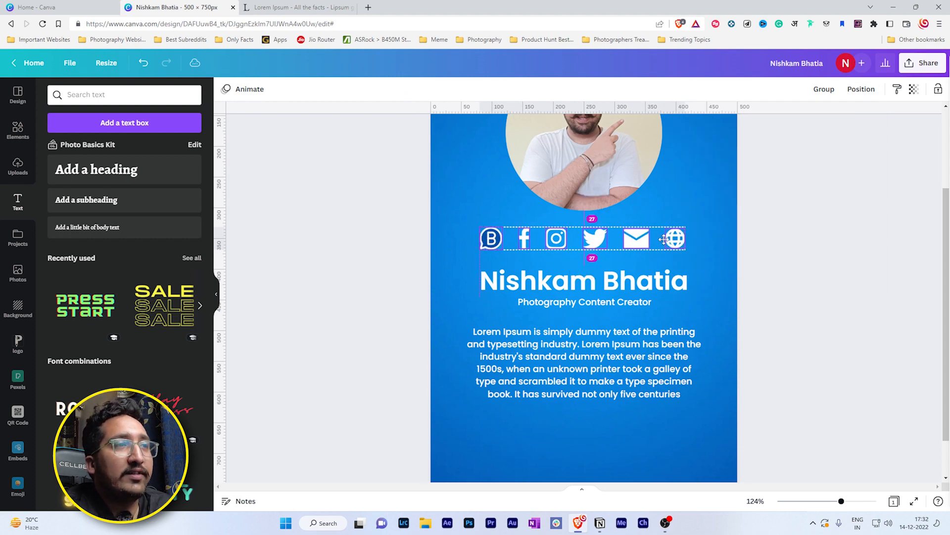
{"action": "left_click", "coordinate": [804, 353]}
{"action": "scroll", "coordinate": [619, 250], "scroll_direction": "up", "scroll_amount": 4}
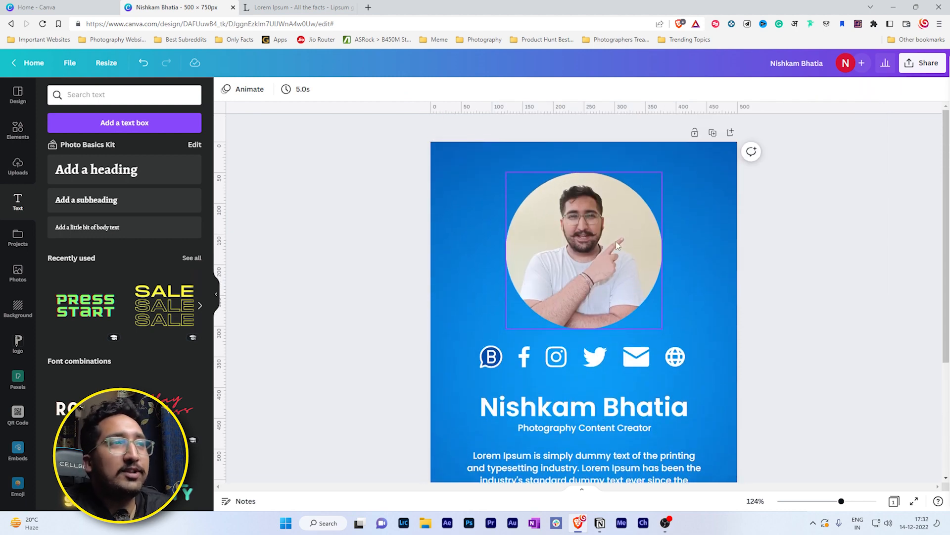
Search Elements for 'circle' and insert the white dotted ring graphic from the results
{"action": "left_click", "coordinate": [18, 130]}
{"action": "left_click", "coordinate": [93, 99]}
{"action": "double_click", "coordinate": [93, 99]}
{"action": "type", "text": "circle"}
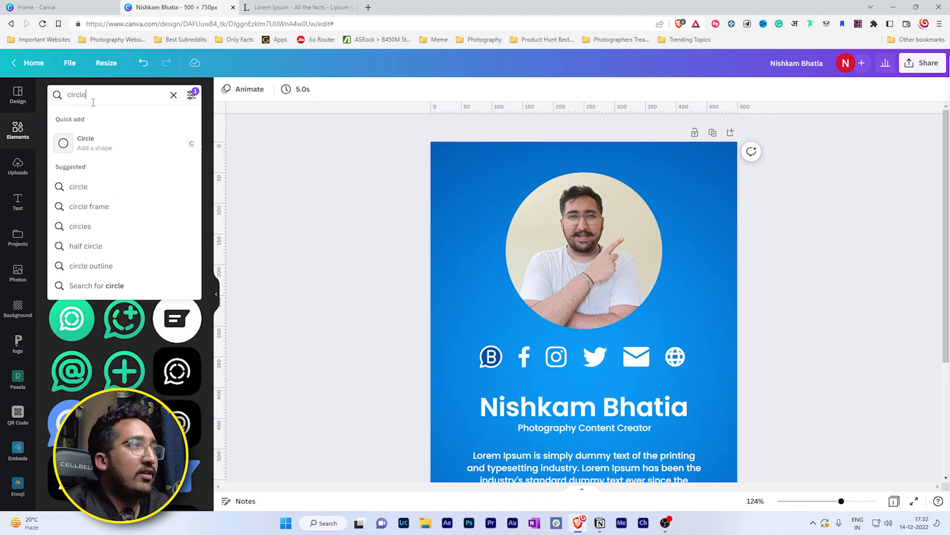
{"action": "key", "text": "Return"}
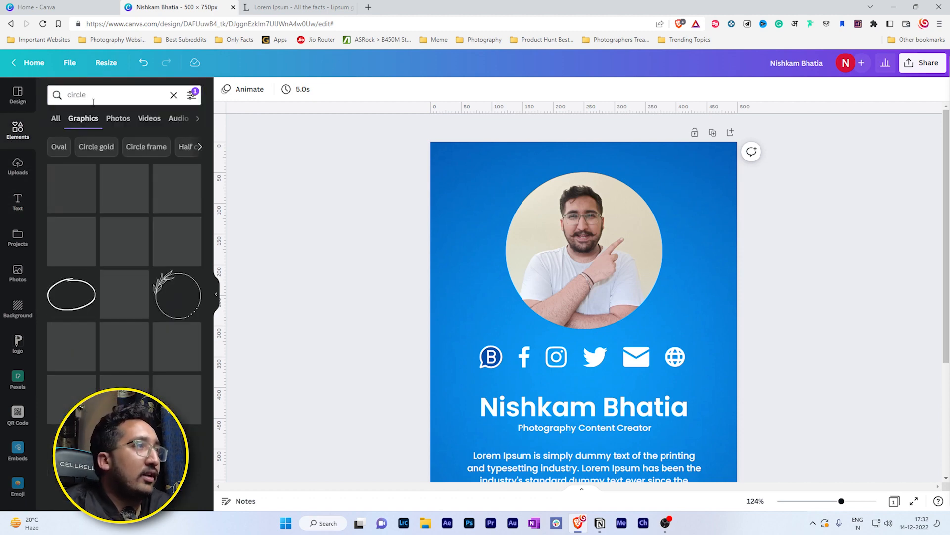
{"action": "left_click", "coordinate": [191, 97]}
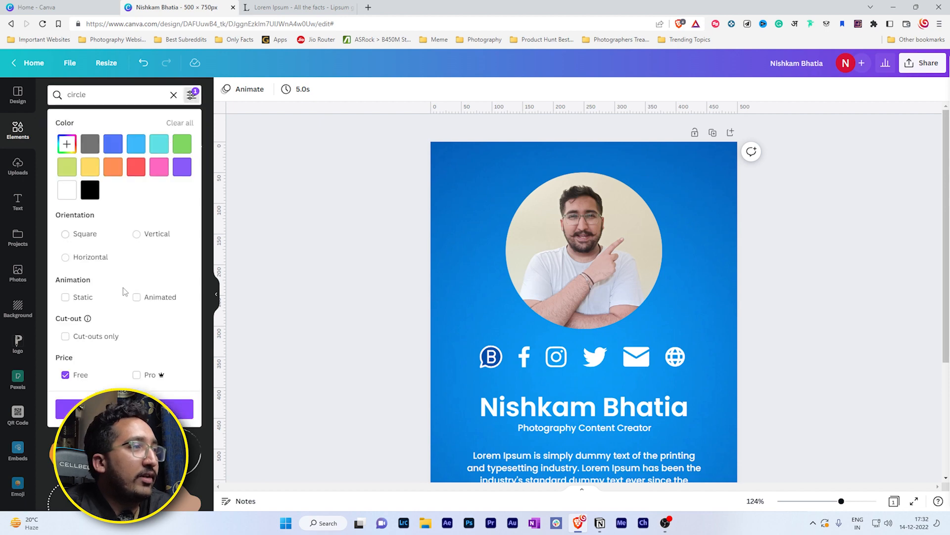
{"action": "left_click", "coordinate": [290, 319]}
{"action": "scroll", "coordinate": [84, 292], "scroll_direction": "down", "scroll_amount": 5}
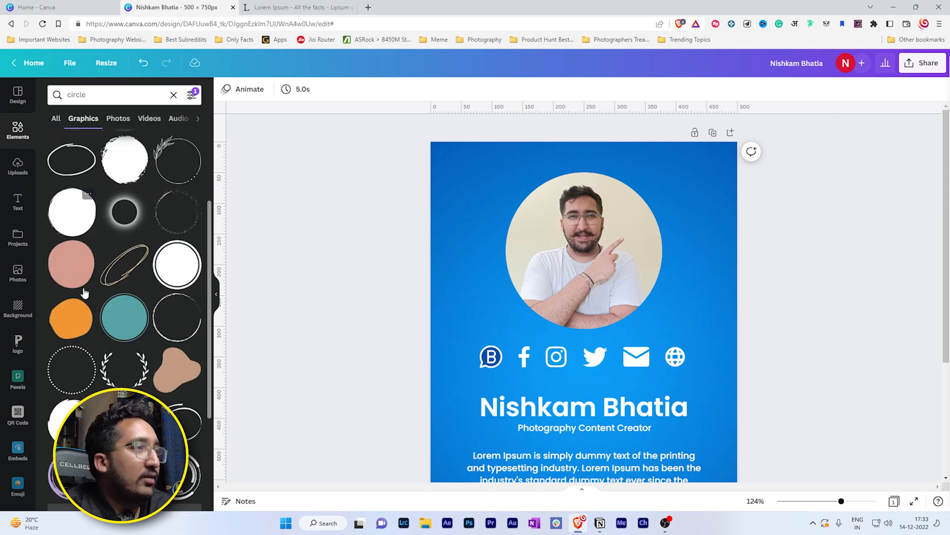
{"action": "scroll", "coordinate": [84, 294], "scroll_direction": "down", "scroll_amount": 4}
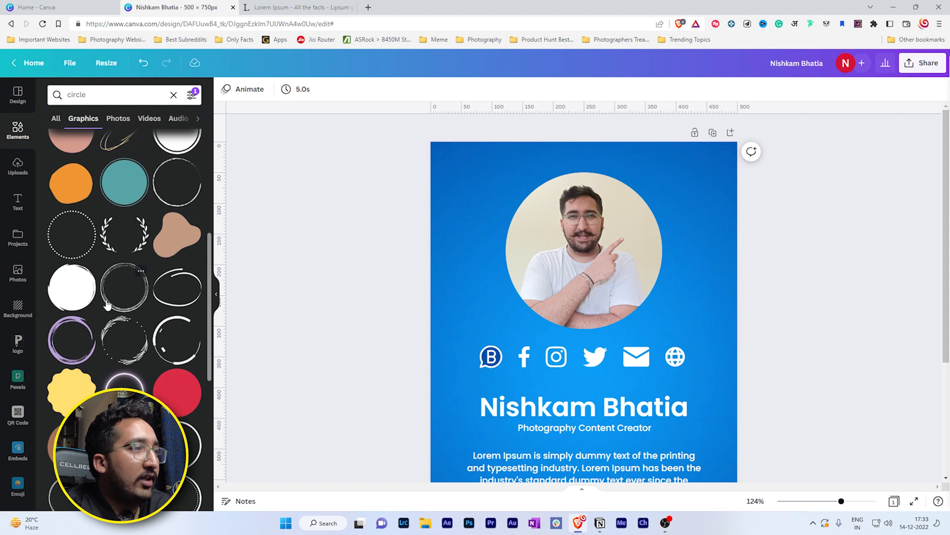
{"action": "scroll", "coordinate": [119, 316], "scroll_direction": "down", "scroll_amount": 2}
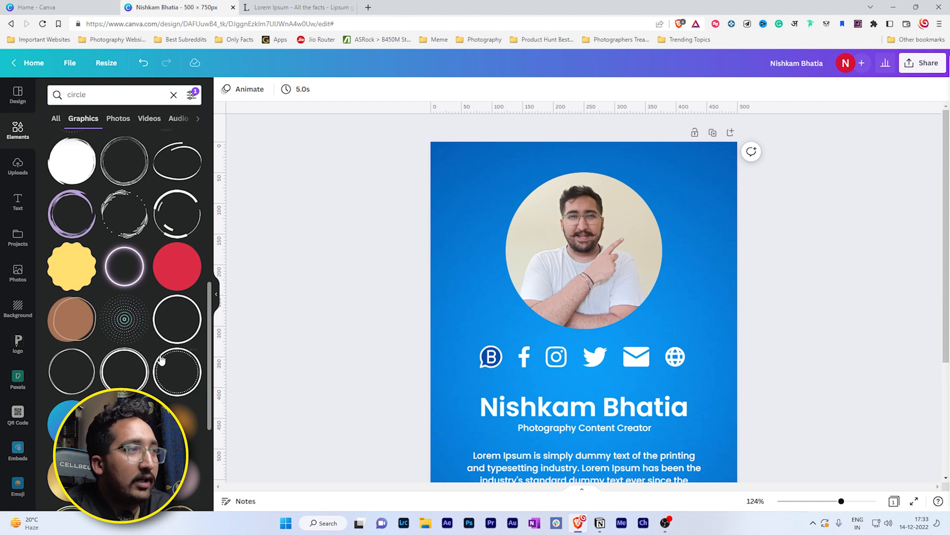
{"action": "left_click", "coordinate": [182, 369]}
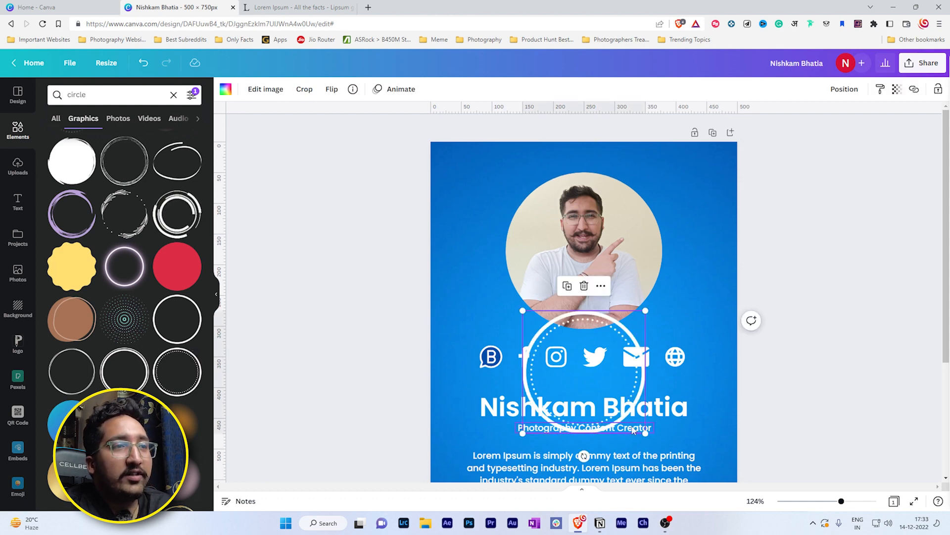
Move the dotted ring over the photo, colour it yellow, and enlarge it around the photo
{"action": "left_click_drag", "start_coordinate": [638, 297], "coordinate": [578, 149]}
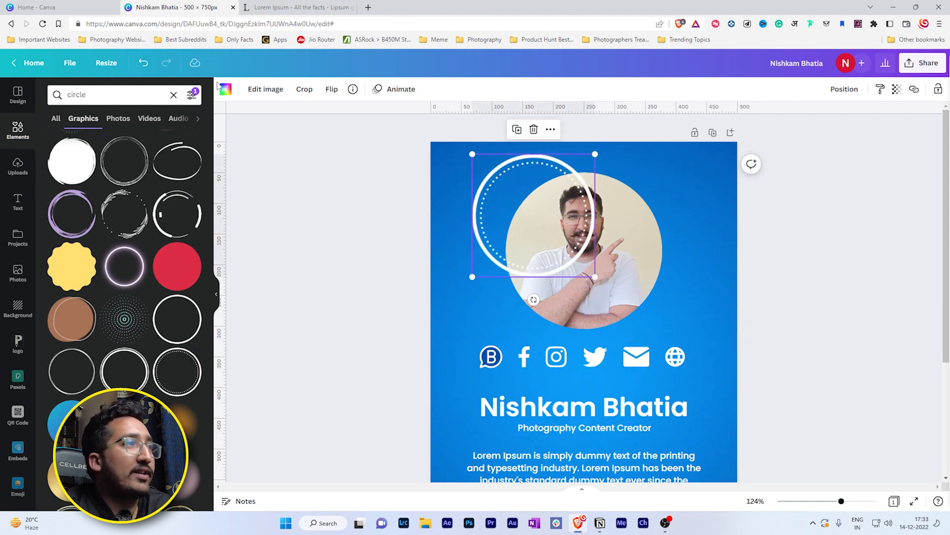
{"action": "left_click", "coordinate": [225, 89]}
{"action": "left_click", "coordinate": [191, 266]}
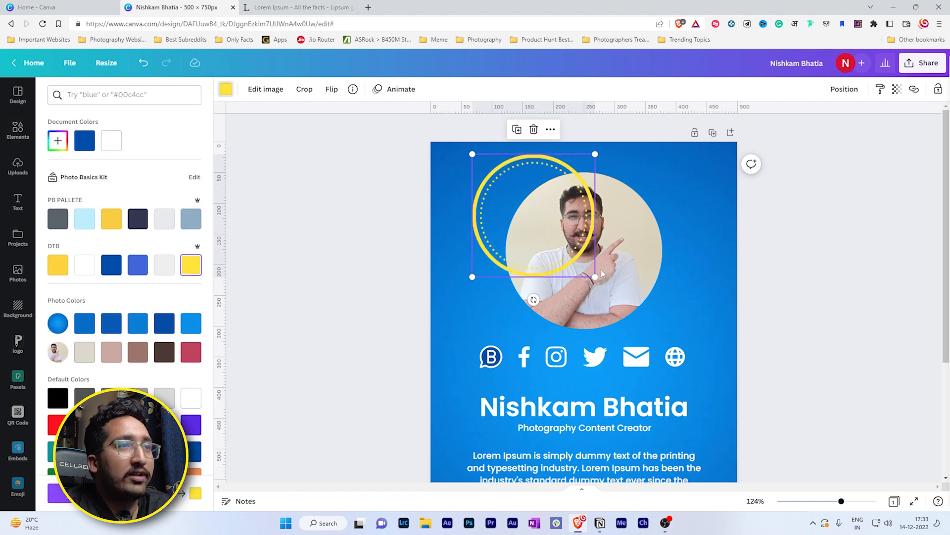
{"action": "left_click_drag", "start_coordinate": [595, 277], "coordinate": [688, 322]}
{"action": "mouse_move", "coordinate": [632, 292]}
{"action": "left_mouse_down"}
{"action": "mouse_move", "coordinate": [656, 298]}
{"action": "mouse_move", "coordinate": [649, 294]}
{"action": "left_mouse_up"}
{"action": "left_click", "coordinate": [690, 315]}
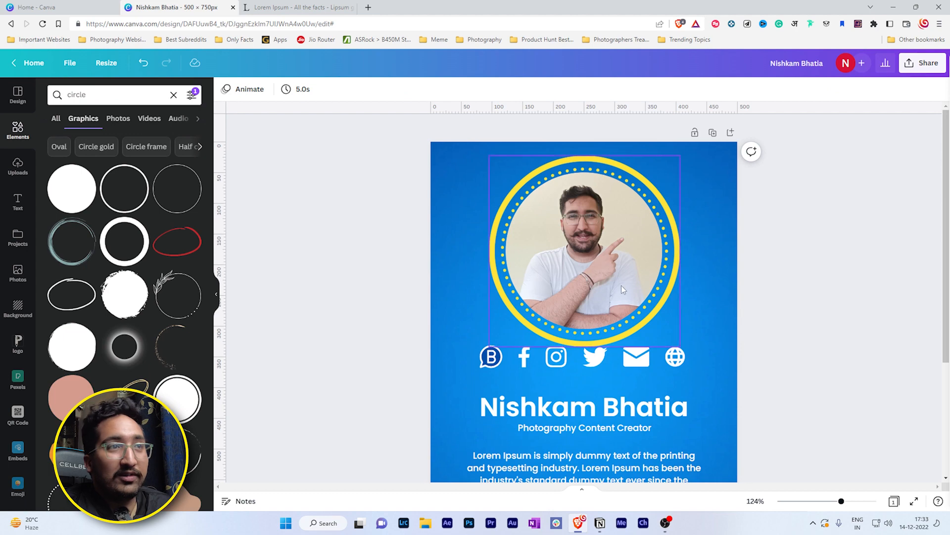
Reposition the yellow ring so it sits centred on the profile photo
{"action": "left_click", "coordinate": [587, 254]}
{"action": "left_click_drag", "start_coordinate": [684, 338], "coordinate": [650, 317]}
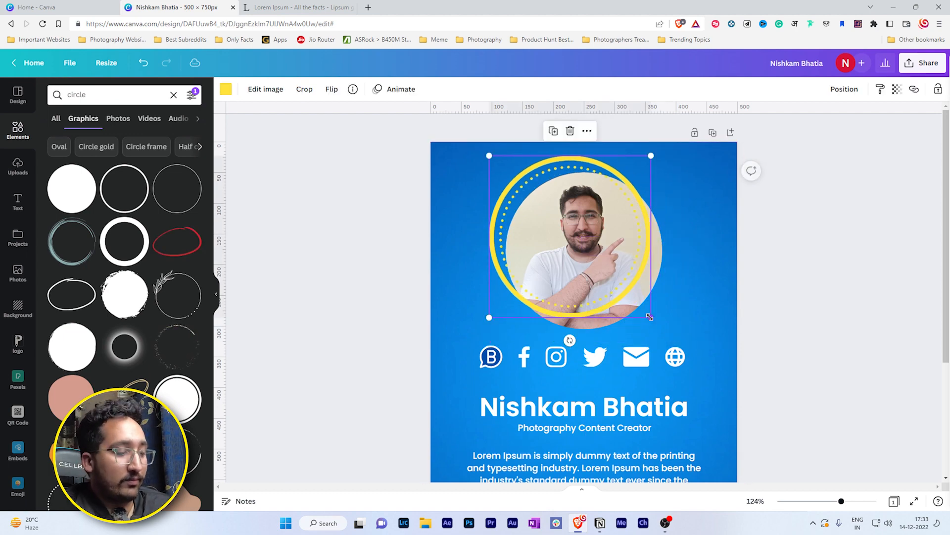
{"action": "key", "text": "ctrl+z"}
{"action": "left_click", "coordinate": [711, 268]}
{"action": "left_click", "coordinate": [641, 247]}
{"action": "left_click_drag", "start_coordinate": [640, 247], "coordinate": [502, 248]}
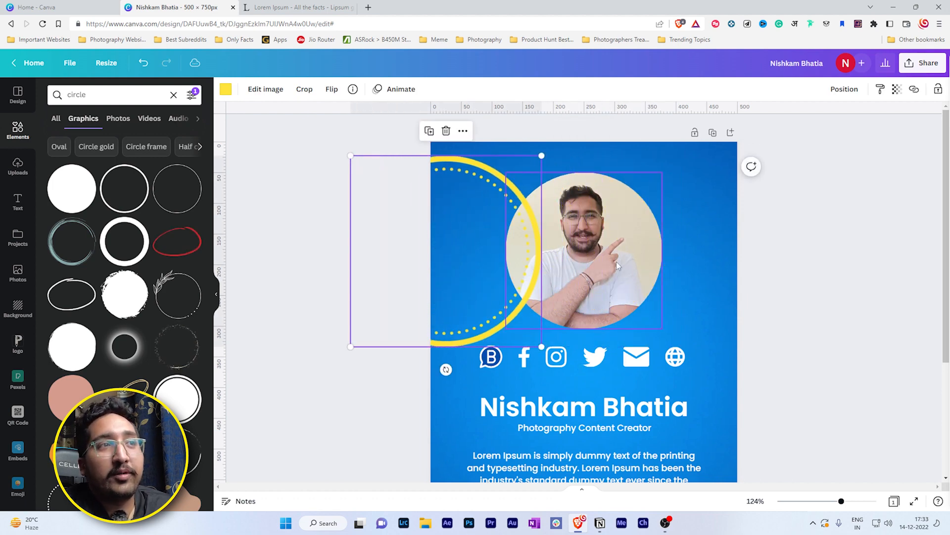
{"action": "left_click", "coordinate": [616, 261]}
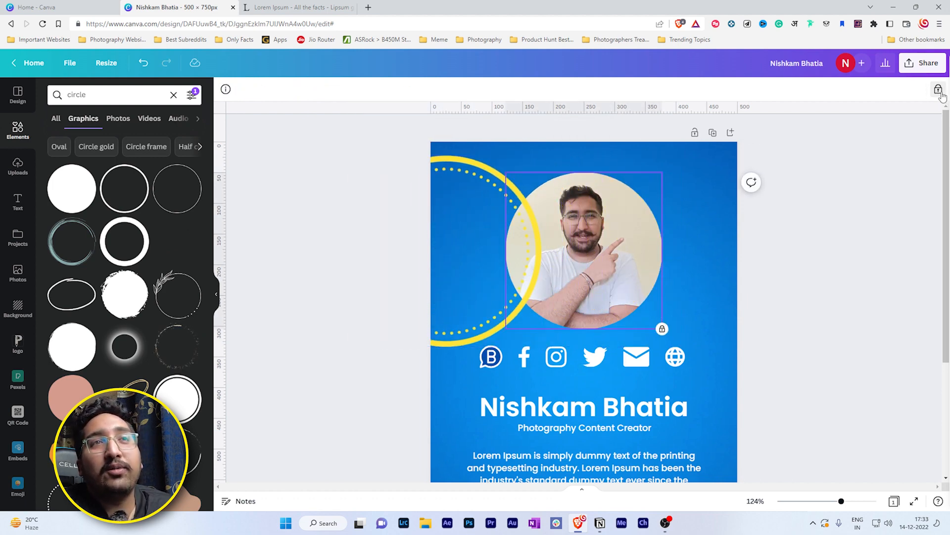
{"action": "left_click_drag", "start_coordinate": [442, 295], "coordinate": [580, 289]}
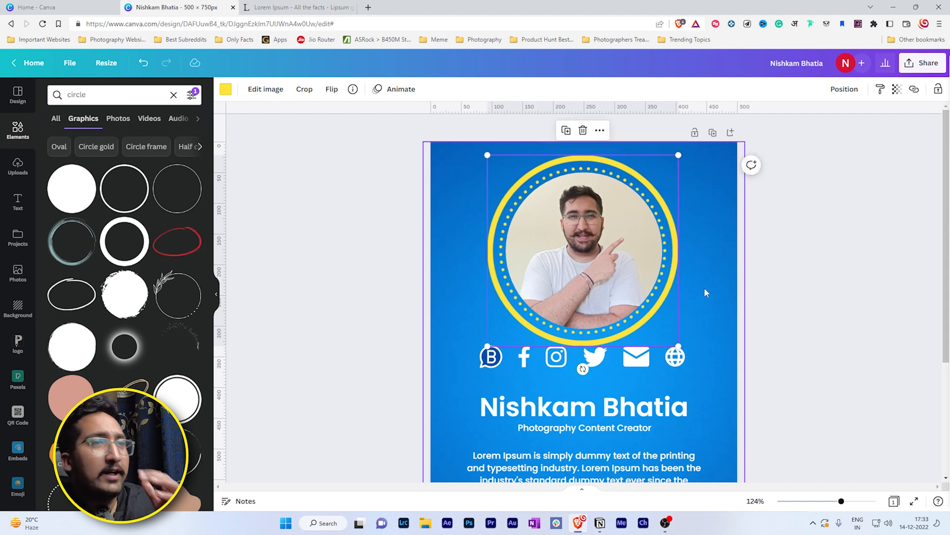
Shrink the photo and ring together, move them lower, and preview the card full screen
{"action": "left_click", "coordinate": [606, 301], "text": "shift"}
{"action": "left_click_drag", "start_coordinate": [678, 346], "coordinate": [643, 309]}
{"action": "left_click_drag", "start_coordinate": [621, 276], "coordinate": [640, 290]}
{"action": "left_click", "coordinate": [719, 305]}
{"action": "left_click", "coordinate": [912, 501]}
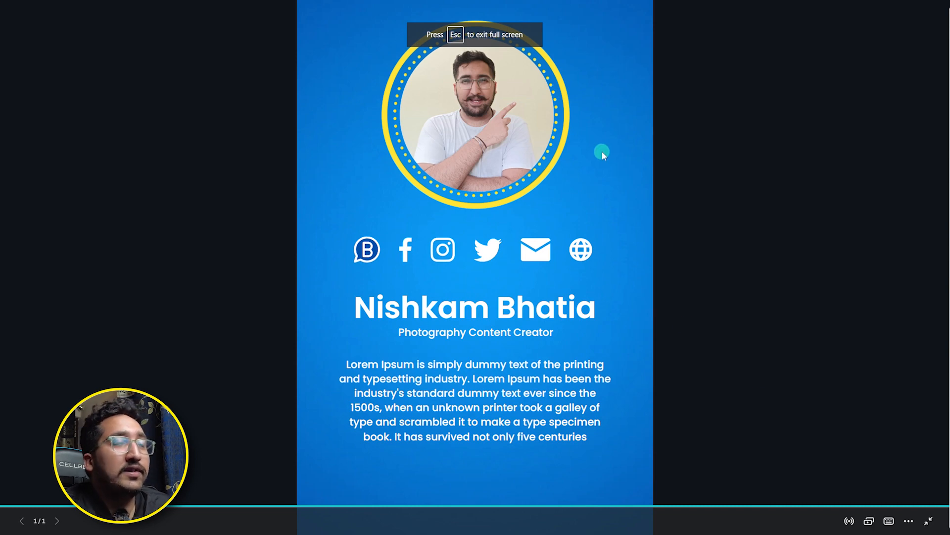
{"action": "key", "text": "Escape"}
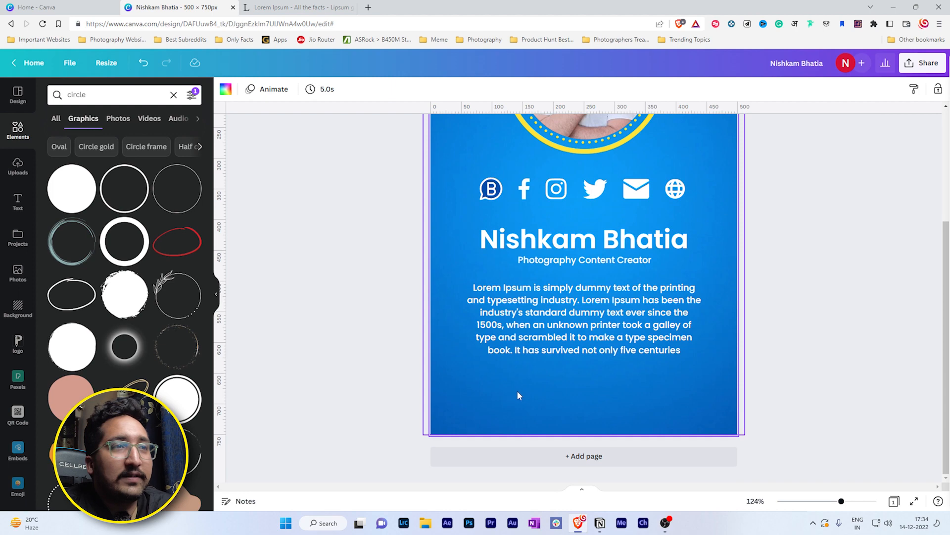
Insert a 'location' pin graphic, shrink it, place it near the bottom, and make it white
{"action": "double_click", "coordinate": [77, 97]}
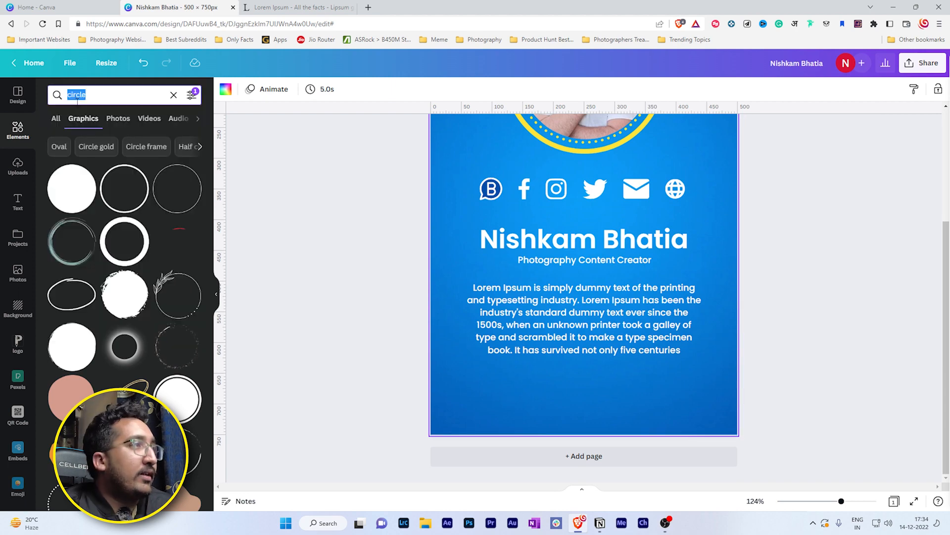
{"action": "type", "text": "location"}
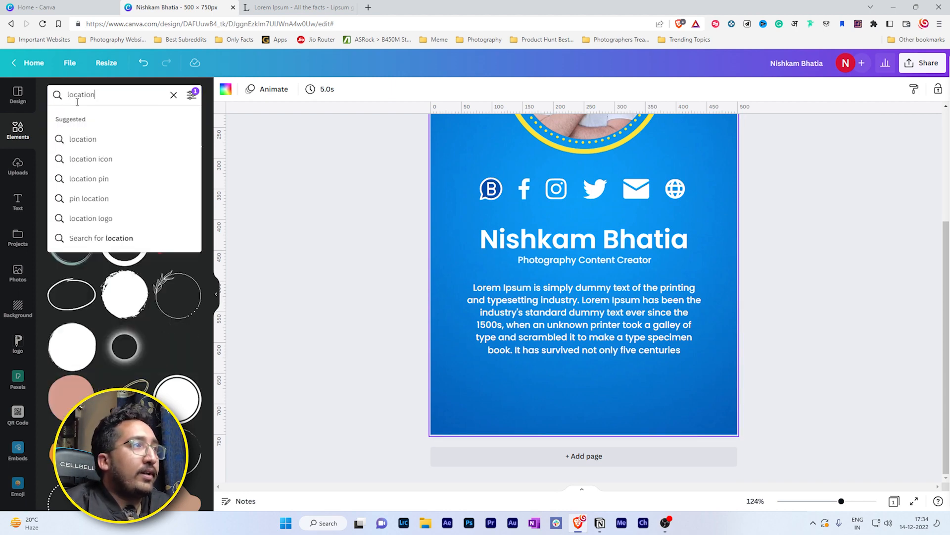
{"action": "key", "text": "Return"}
{"action": "left_click", "coordinate": [74, 190]}
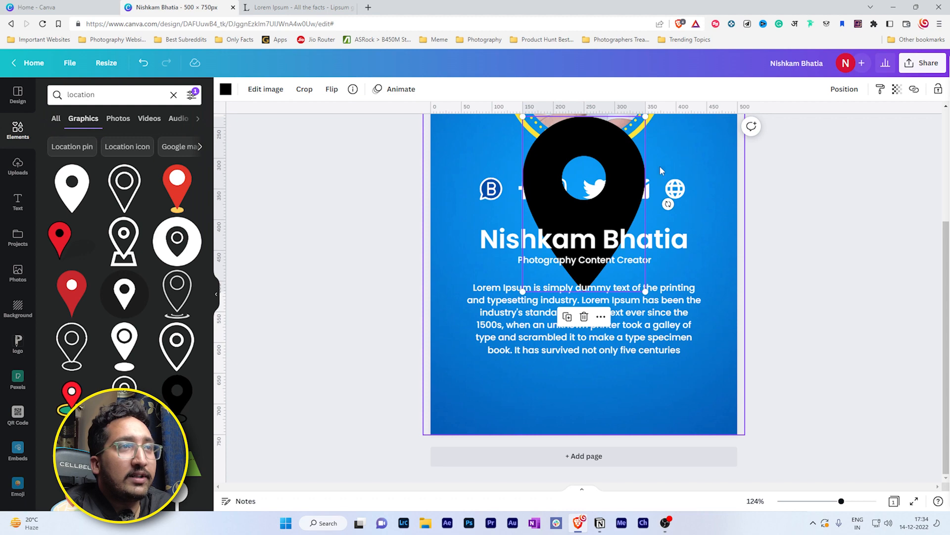
{"action": "left_click_drag", "start_coordinate": [601, 167], "coordinate": [494, 311]}
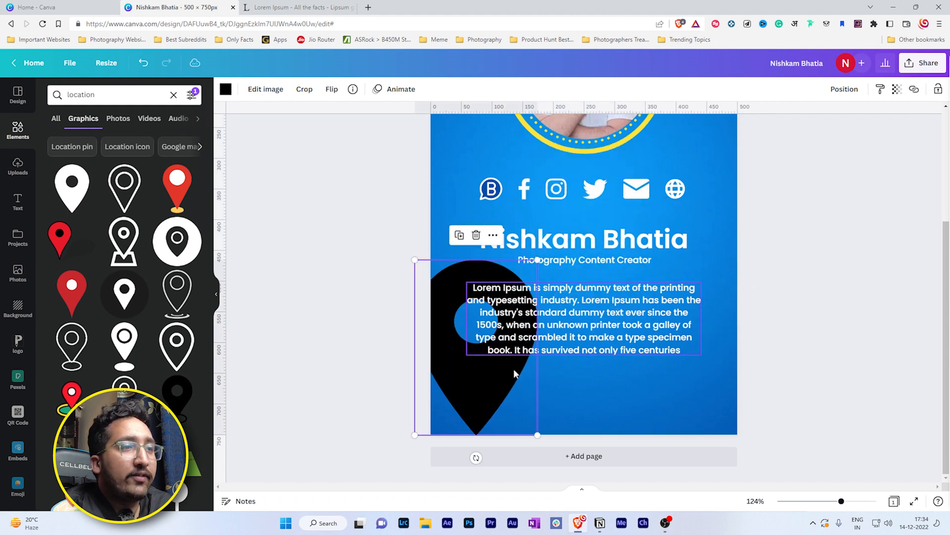
{"action": "left_click_drag", "start_coordinate": [535, 431], "coordinate": [434, 287]}
{"action": "left_click_drag", "start_coordinate": [425, 274], "coordinate": [503, 396]}
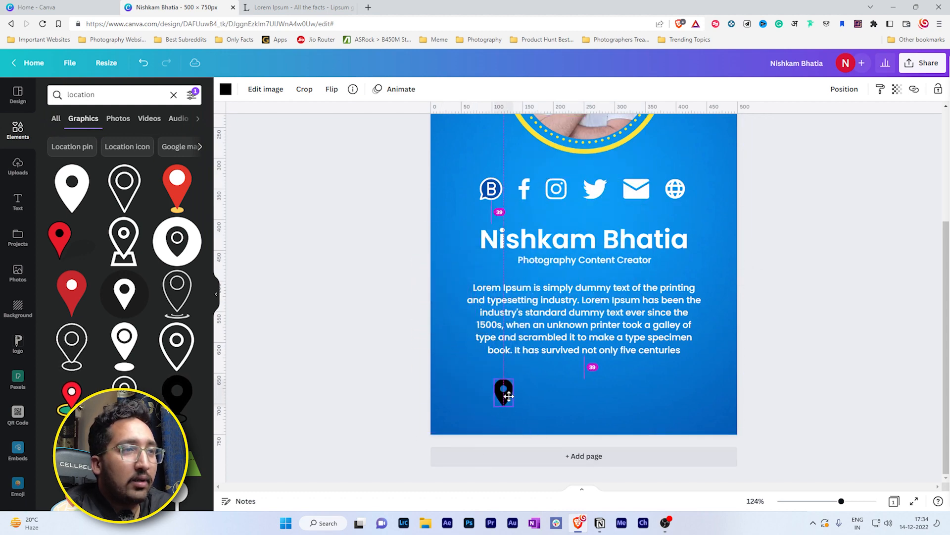
{"action": "left_click", "coordinate": [226, 88]}
{"action": "left_click", "coordinate": [164, 140]}
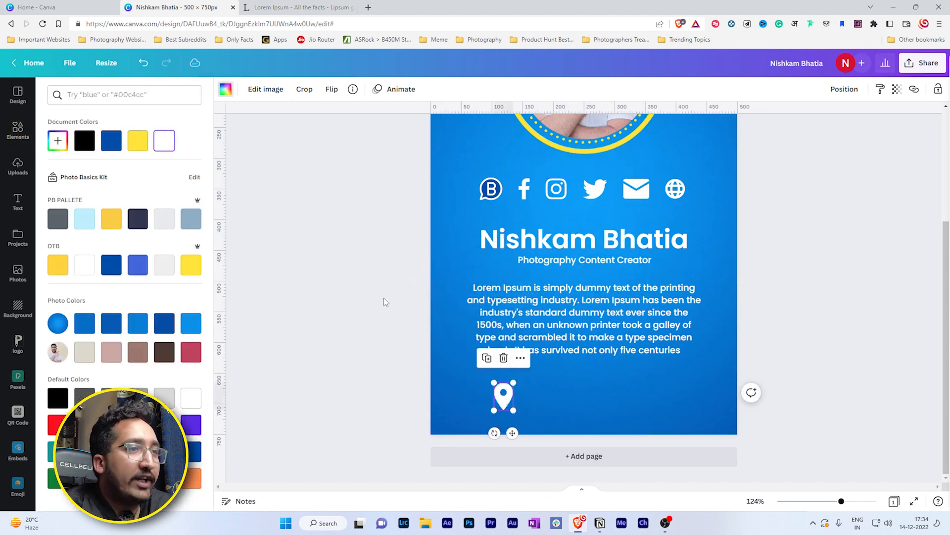
{"action": "left_click", "coordinate": [384, 297]}
Add the text 'New Delhi, India' beside the pin and centre both under the paragraph
{"action": "left_click_drag", "start_coordinate": [580, 263], "coordinate": [578, 402]}
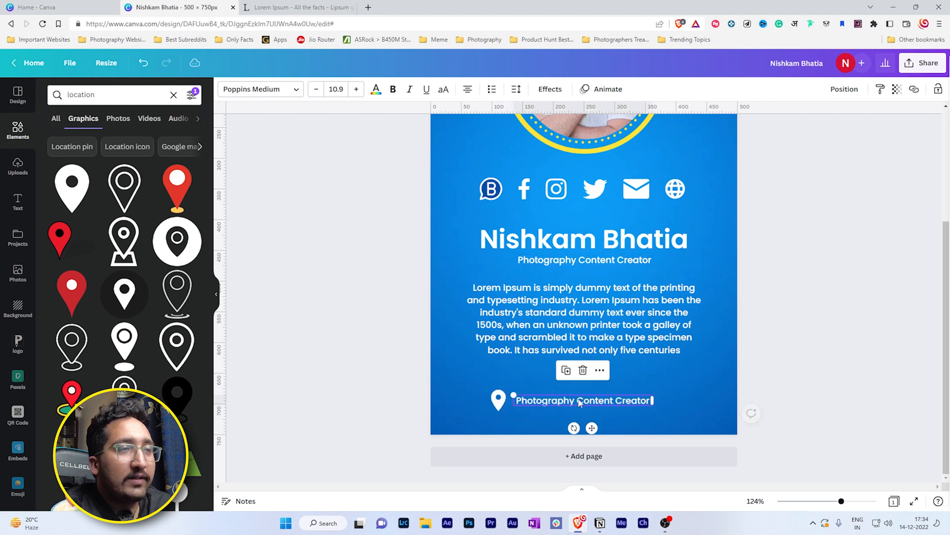
{"action": "double_click", "coordinate": [577, 401]}
{"action": "type", "text": "New Delhi, India"}
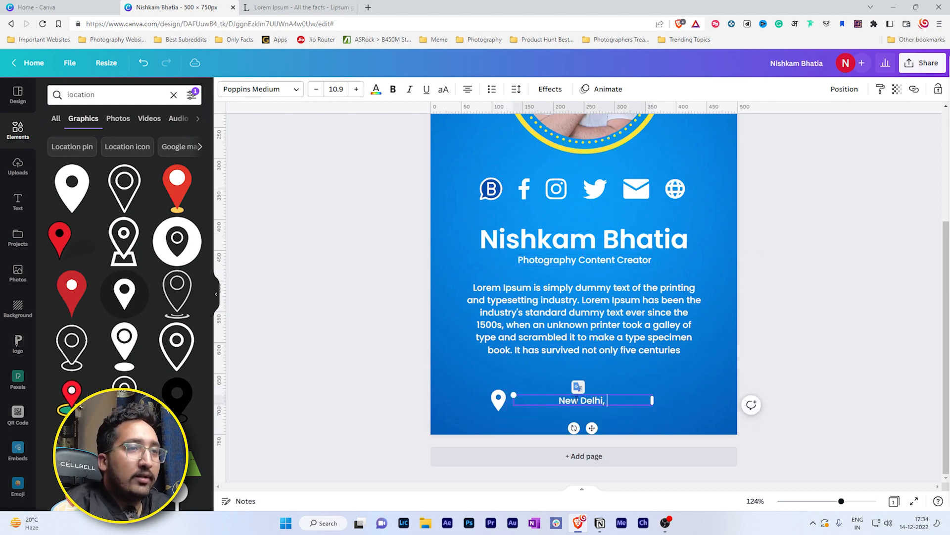
{"action": "left_click", "coordinate": [666, 423]}
{"action": "left_click", "coordinate": [594, 399]}
{"action": "left_click_drag", "start_coordinate": [594, 399], "coordinate": [594, 396]}
{"action": "left_click_drag", "start_coordinate": [519, 398], "coordinate": [607, 397]}
{"action": "left_click", "coordinate": [663, 404]}
{"action": "scroll", "coordinate": [663, 404], "scroll_direction": "up", "scroll_amount": 3}
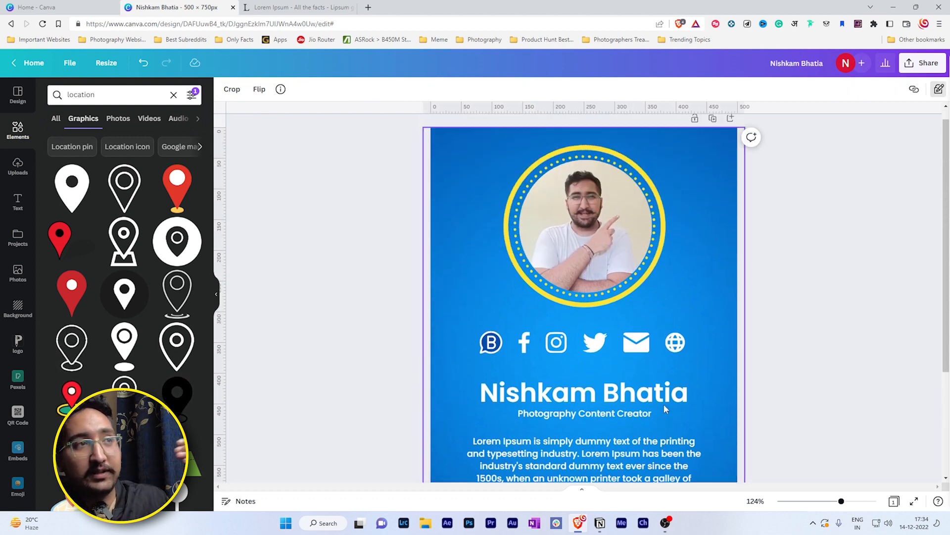
{"action": "scroll", "coordinate": [664, 404], "scroll_direction": "up", "scroll_amount": 1}
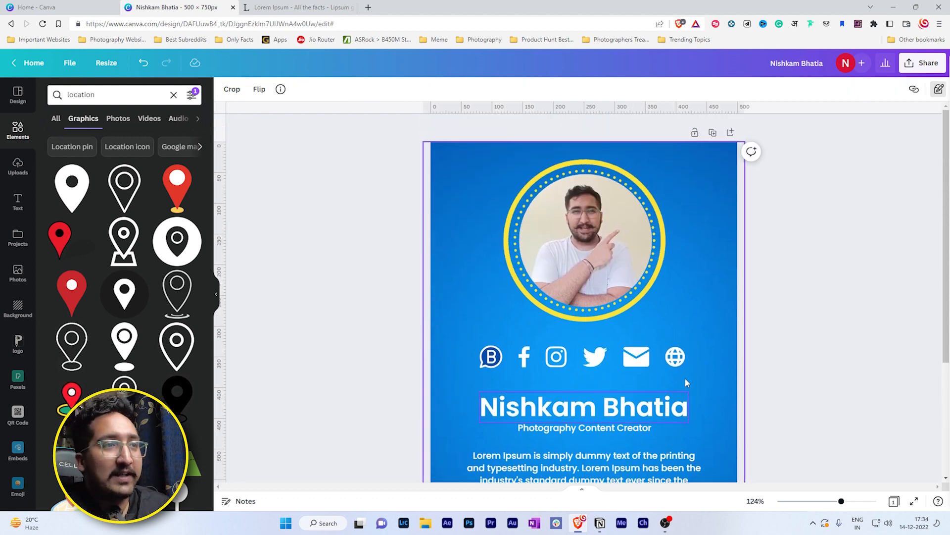
{"action": "scroll", "coordinate": [776, 340], "scroll_direction": "down", "scroll_amount": 3}
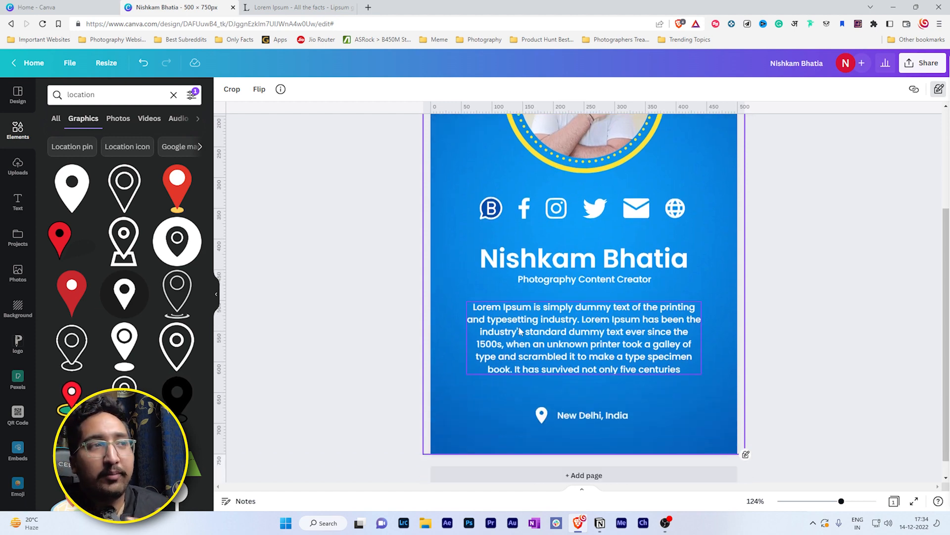
{"action": "left_click_drag", "start_coordinate": [646, 345], "coordinate": [646, 345]}
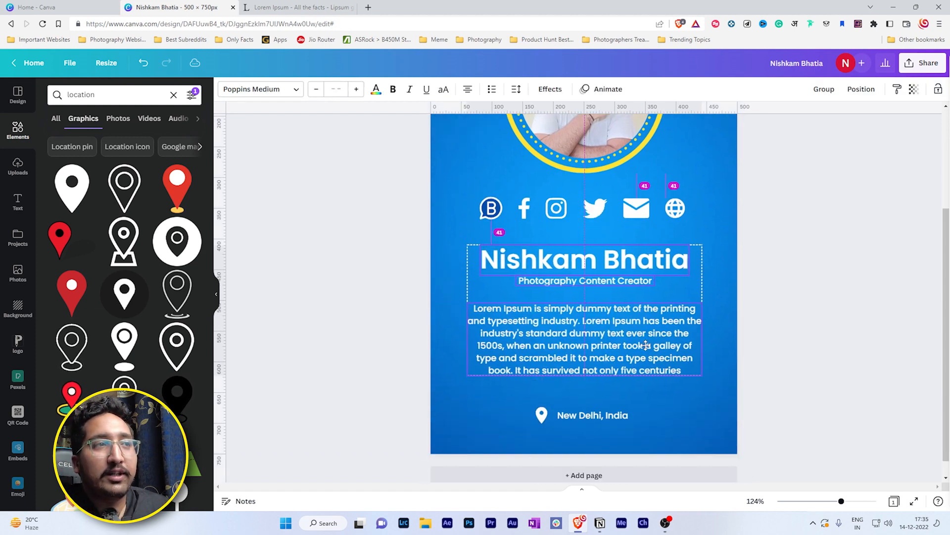
{"action": "left_click", "coordinate": [772, 361]}
{"action": "scroll", "coordinate": [772, 361], "scroll_direction": "up", "scroll_amount": 1}
{"action": "scroll", "coordinate": [772, 361], "scroll_direction": "up", "scroll_amount": 2}
{"action": "scroll", "coordinate": [772, 361], "scroll_direction": "down", "scroll_amount": 1}
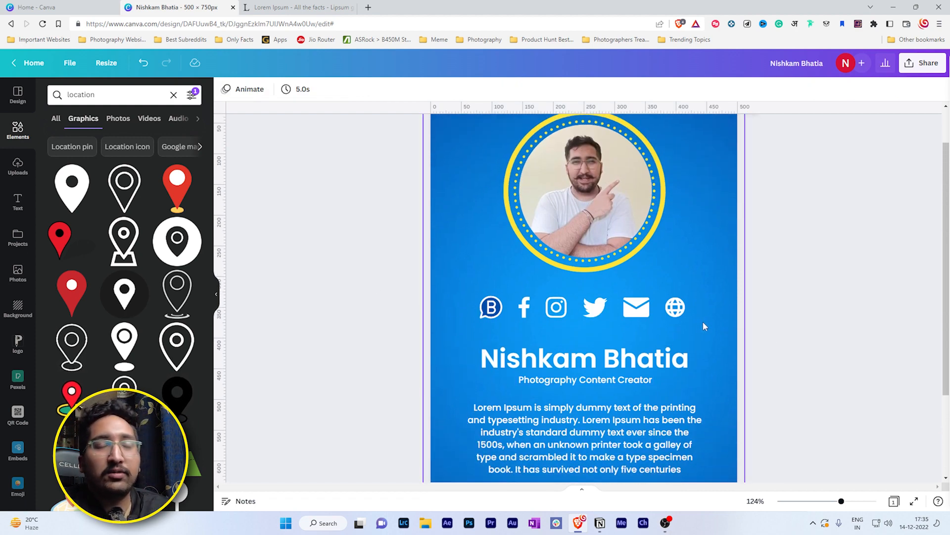
{"action": "scroll", "coordinate": [703, 325], "scroll_direction": "down", "scroll_amount": 2}
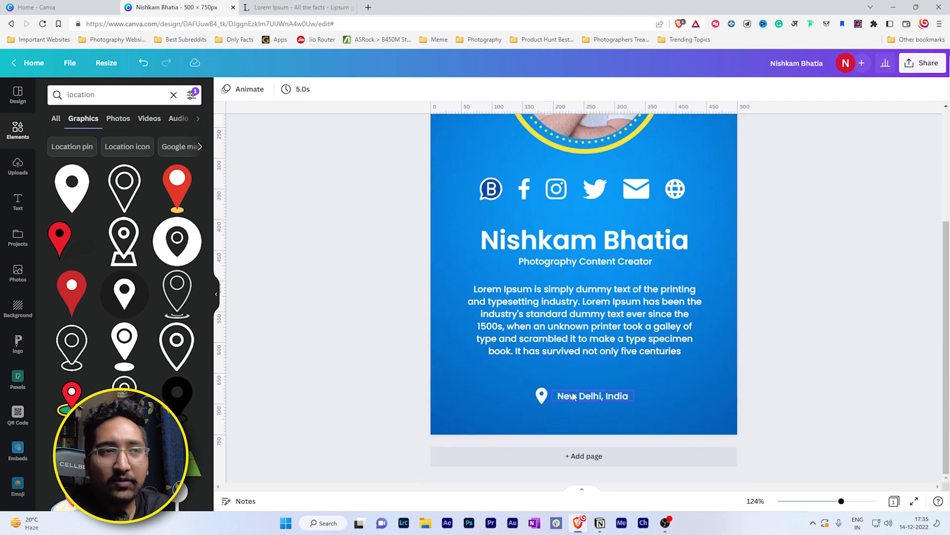
{"action": "scroll", "coordinate": [824, 393], "scroll_direction": "up", "scroll_amount": 3}
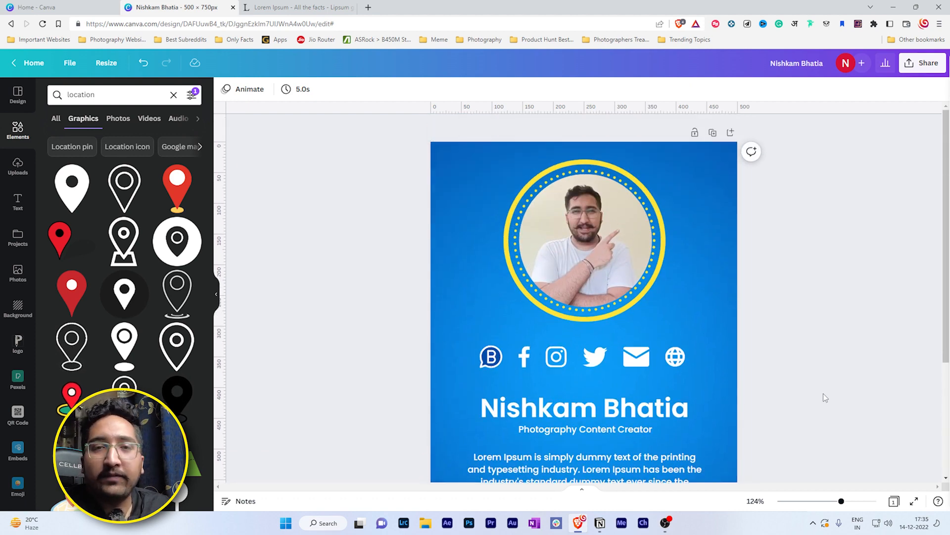
{"action": "scroll", "coordinate": [772, 386], "scroll_direction": "down", "scroll_amount": 3}
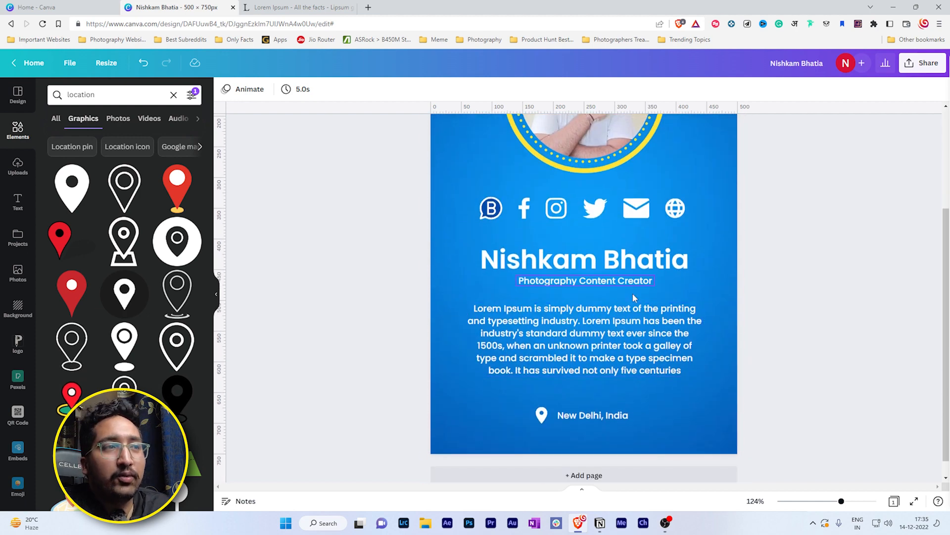
{"action": "scroll", "coordinate": [696, 414], "scroll_direction": "up", "scroll_amount": 2}
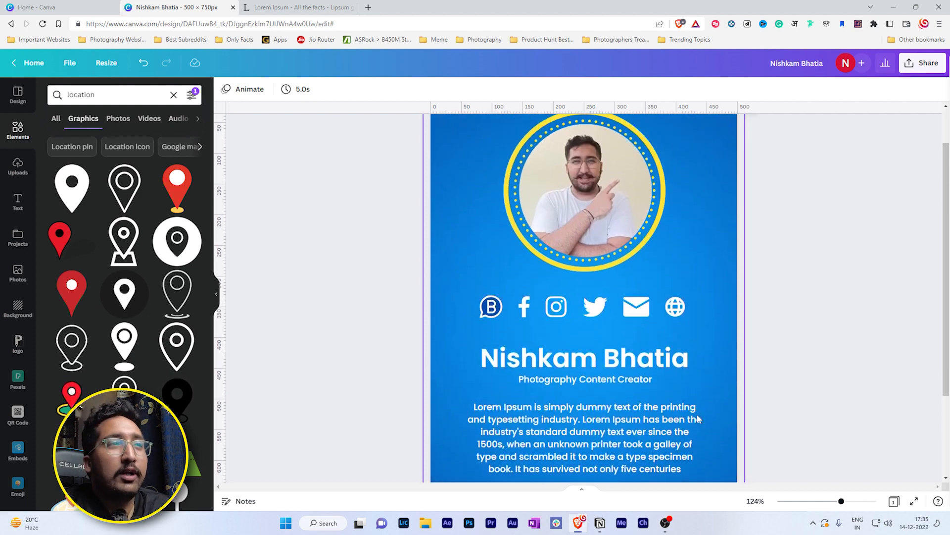
{"action": "scroll", "coordinate": [697, 414], "scroll_direction": "down", "scroll_amount": 2}
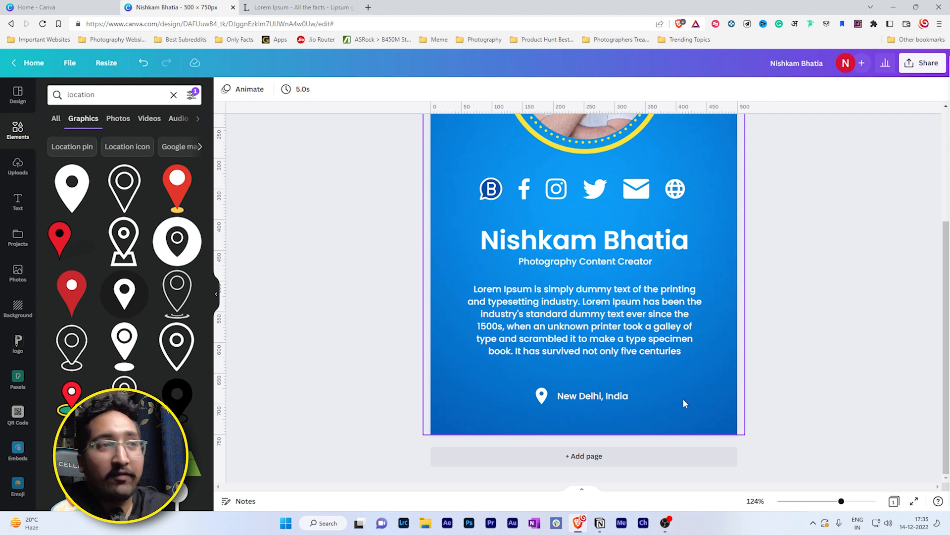
{"action": "scroll", "coordinate": [684, 404], "scroll_direction": "up", "scroll_amount": 2}
{"action": "key", "text": "ctrl+alt+p"}
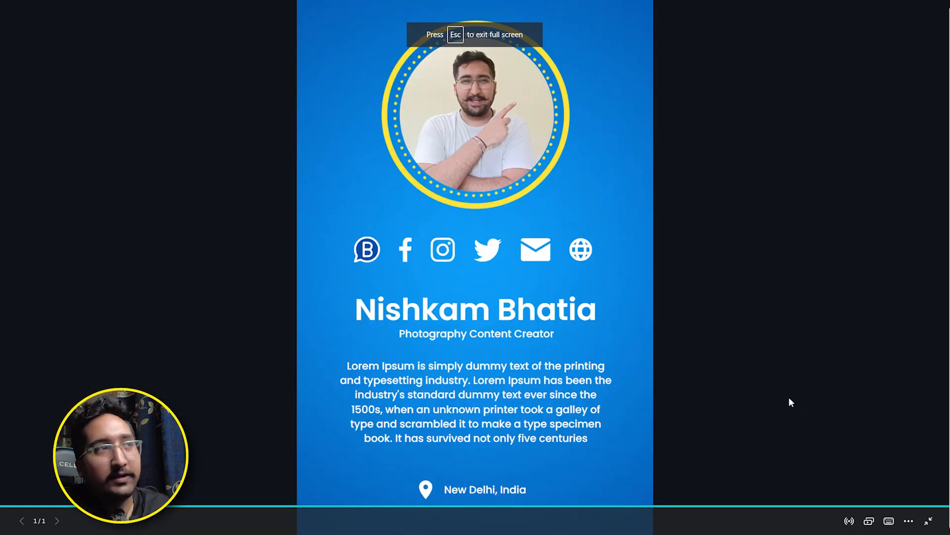
{"action": "key", "text": "Escape"}
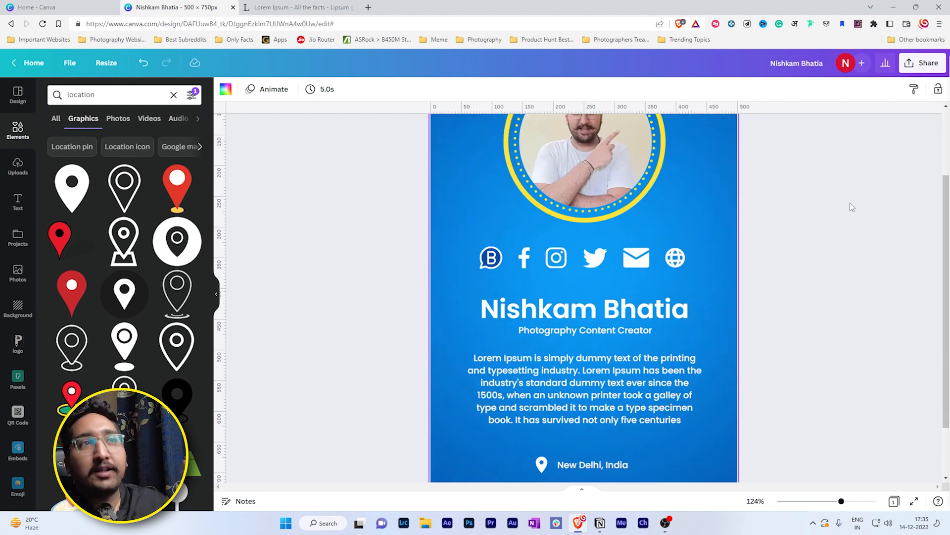
Publish the card through Share > Website with the Scrolling web style and open the site
{"action": "left_click", "coordinate": [929, 66]}
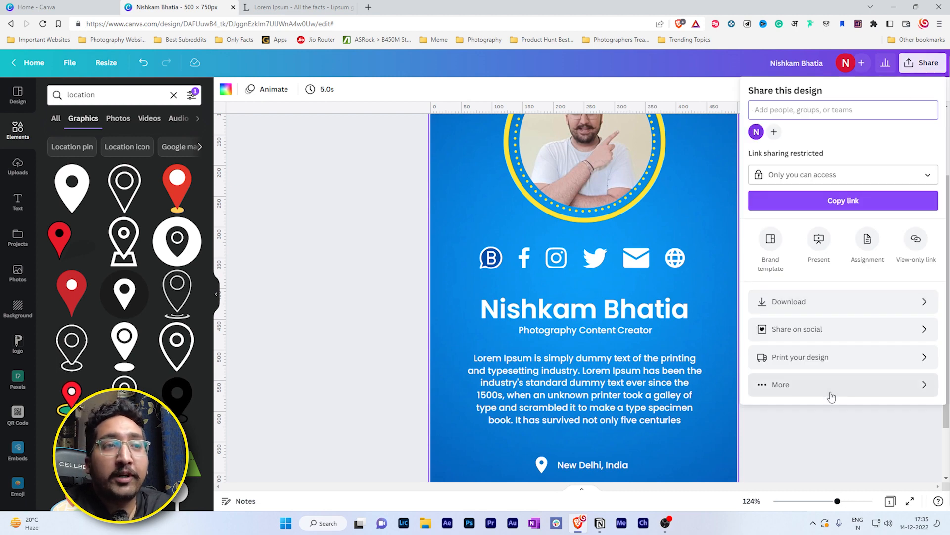
{"action": "left_click", "coordinate": [815, 395]}
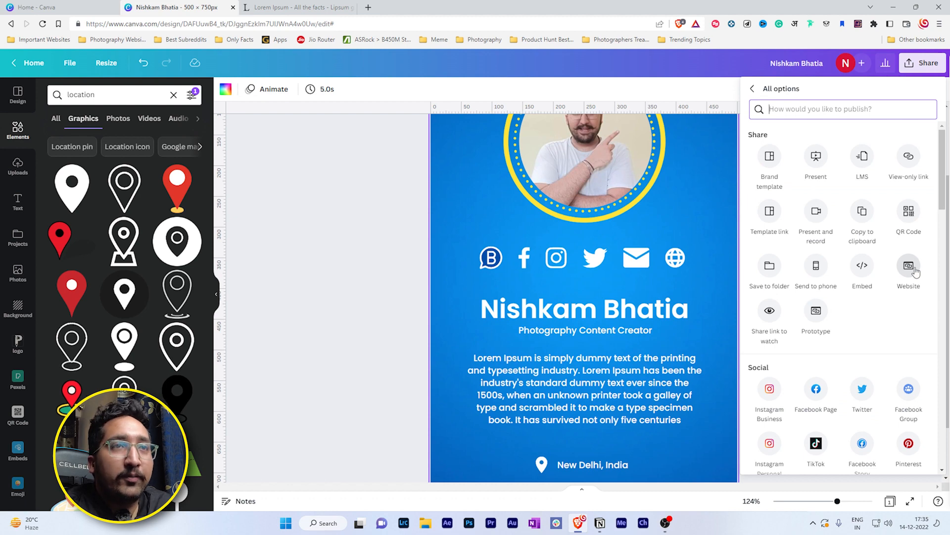
{"action": "left_click", "coordinate": [909, 266]}
{"action": "left_click", "coordinate": [887, 289]}
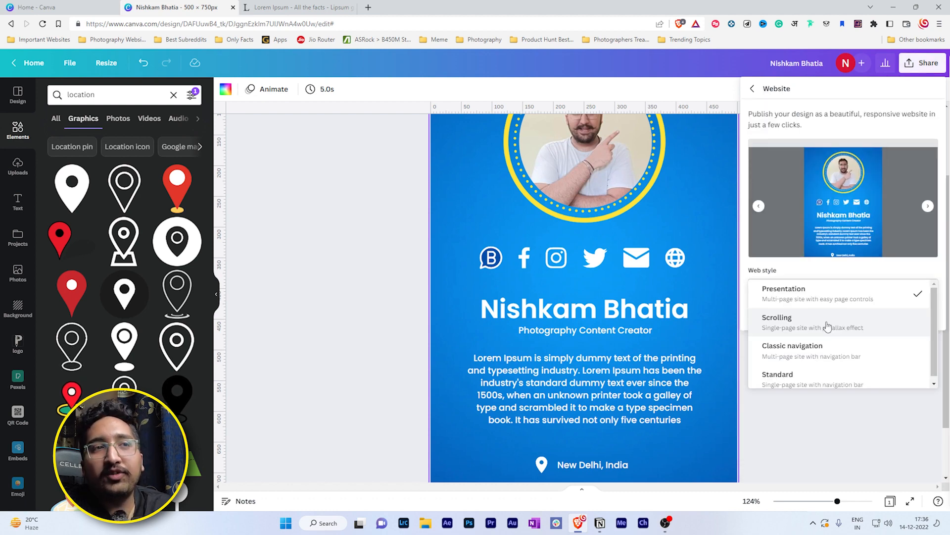
{"action": "left_click", "coordinate": [827, 325]}
{"action": "left_click", "coordinate": [838, 313]}
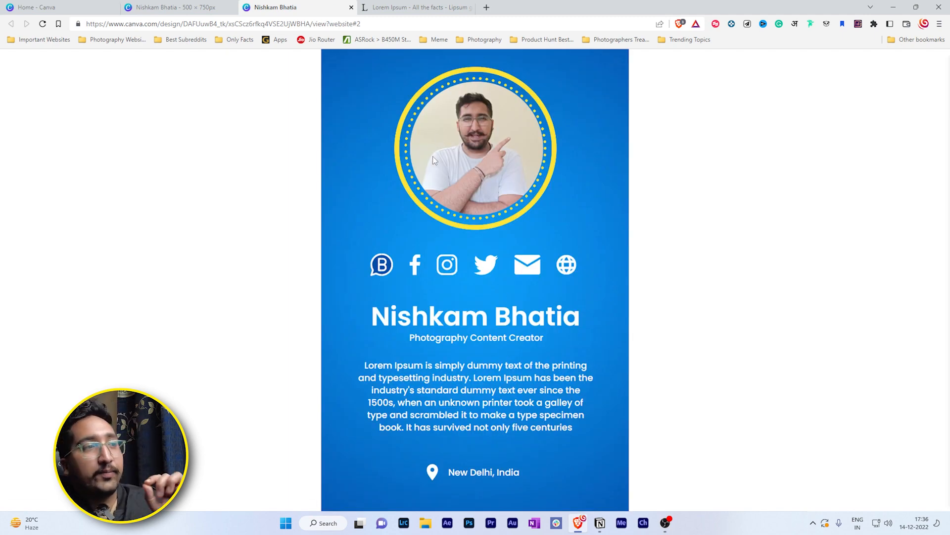
Switch from the published website tab back to the Home - Canva tab
{"action": "left_click", "coordinate": [164, 23]}
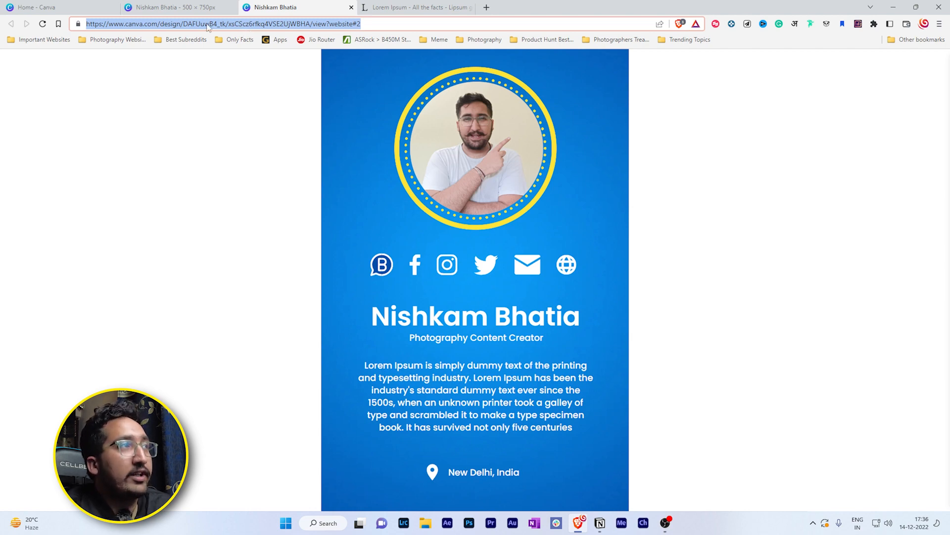
{"action": "left_click", "coordinate": [52, 7]}
{"action": "left_click", "coordinate": [619, 89]}
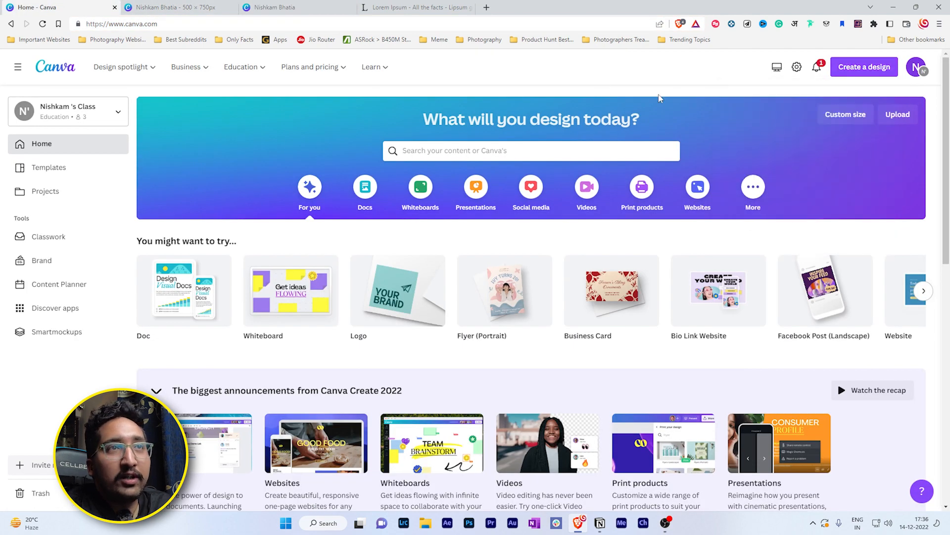
Create a custom-size design with width 1080 px and height 1350 px
{"action": "left_click", "coordinate": [862, 68]}
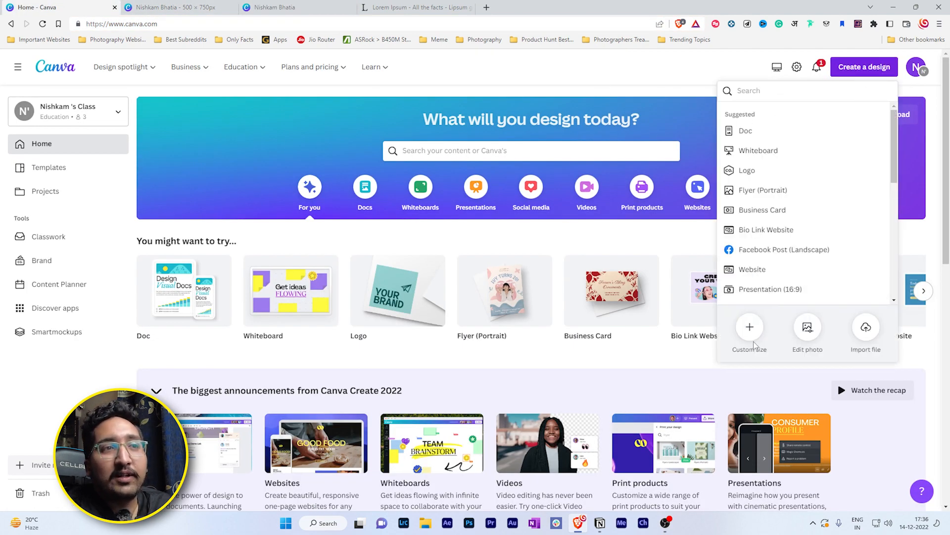
{"action": "left_click", "coordinate": [750, 328]}
{"action": "double_click", "coordinate": [754, 134]}
{"action": "type", "text": "1080"}
{"action": "key", "text": "Tab"}
{"action": "type", "text": "1350"}
{"action": "left_click", "coordinate": [796, 162]}
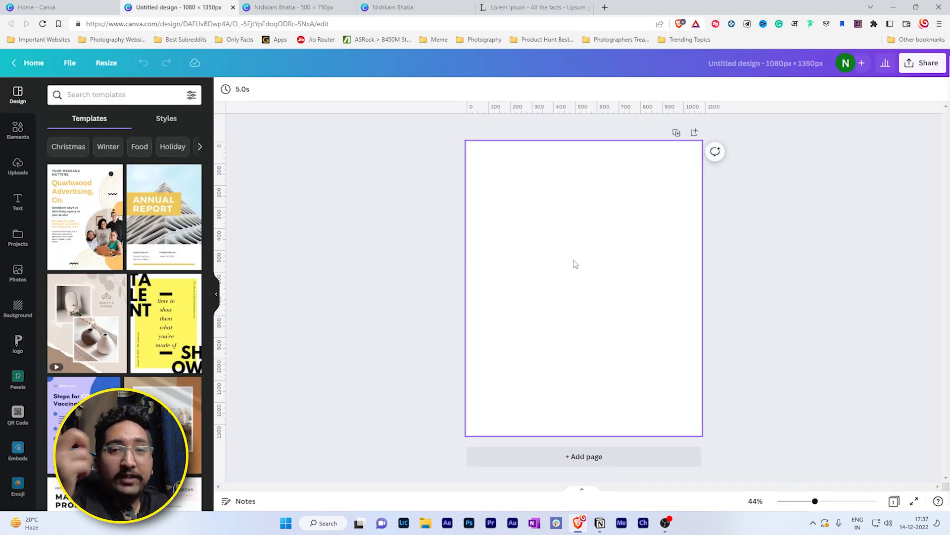
Open the QR Code app and paste the published link-in-bio website's URL as its link
{"action": "scroll", "coordinate": [15, 297], "scroll_direction": "down", "scroll_amount": 4}
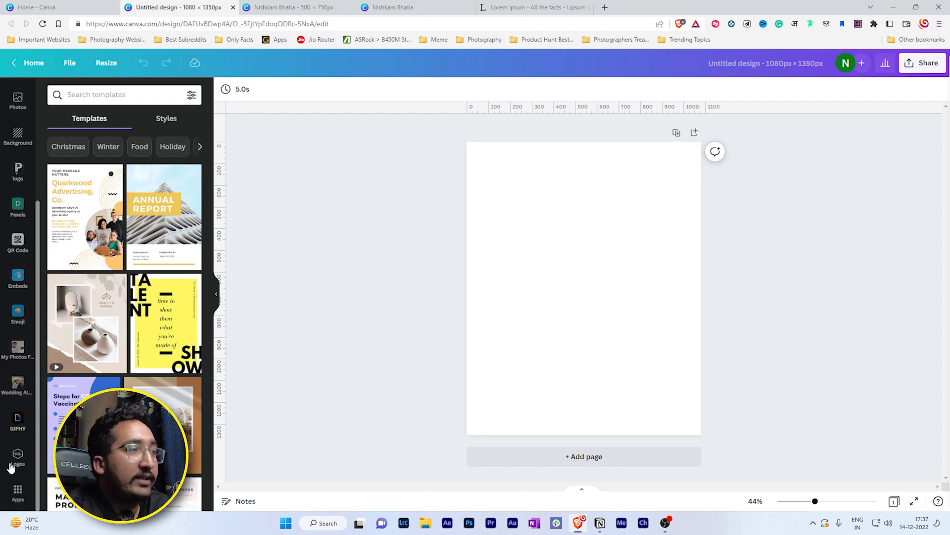
{"action": "left_click", "coordinate": [18, 492]}
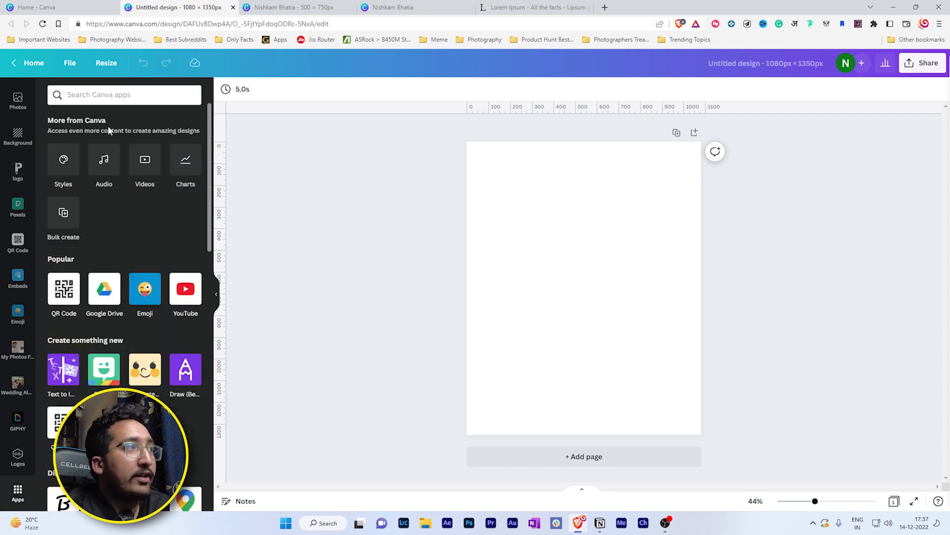
{"action": "left_click", "coordinate": [61, 296]}
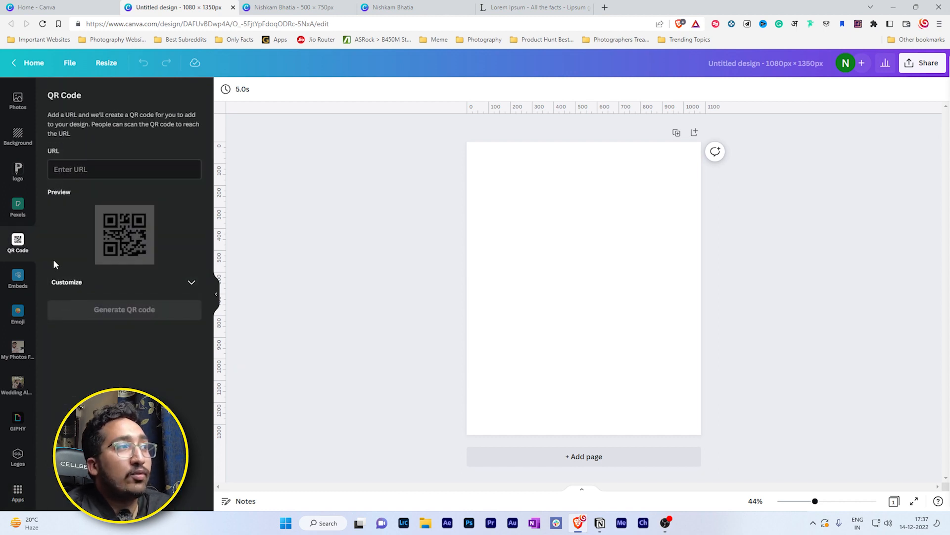
{"action": "left_click", "coordinate": [62, 168]}
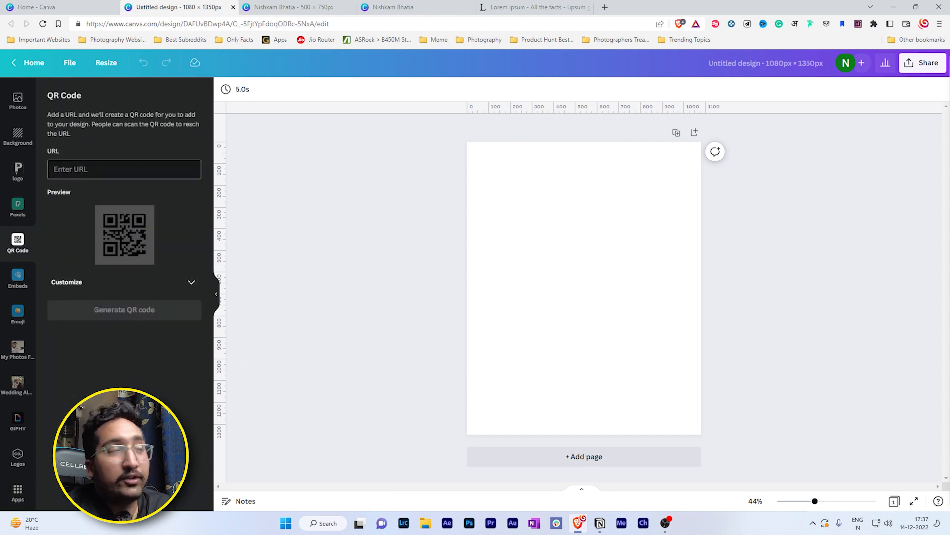
{"action": "left_click", "coordinate": [283, 6]}
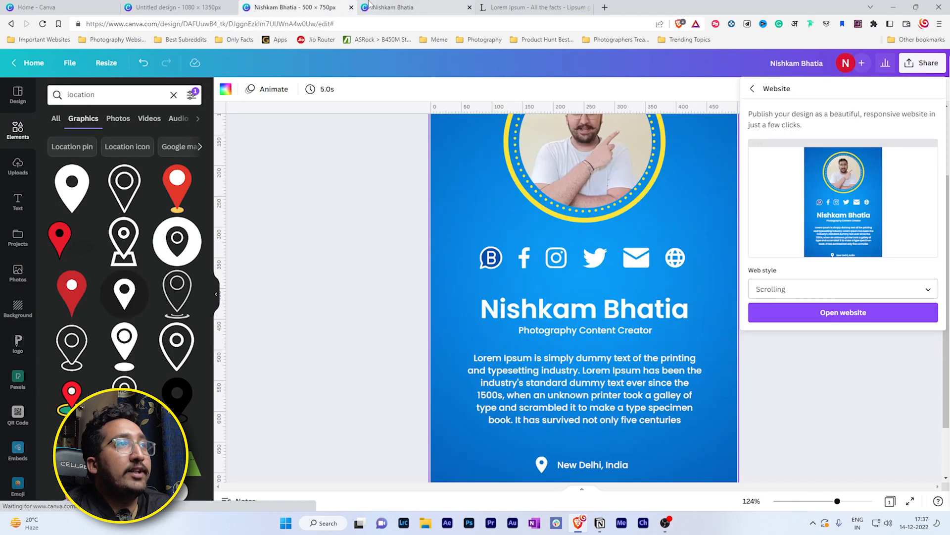
{"action": "left_click", "coordinate": [393, 7]}
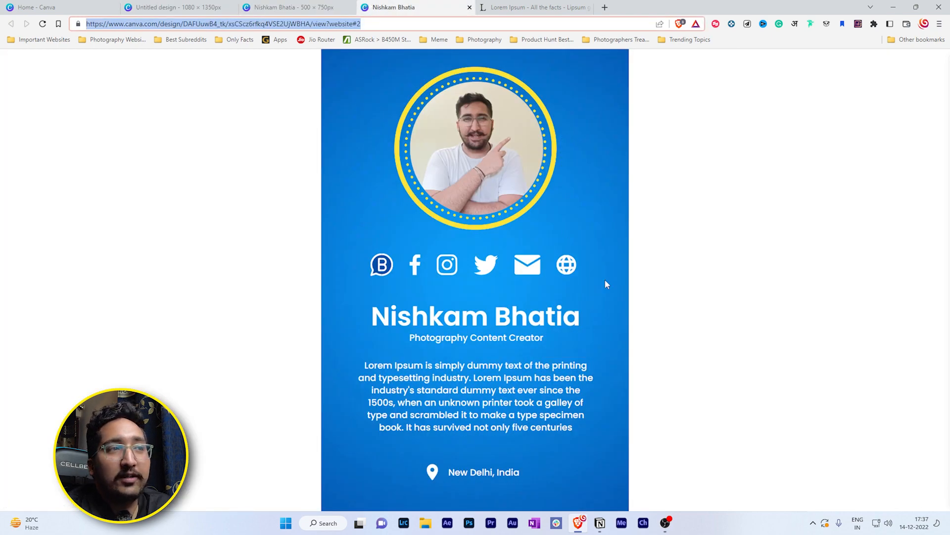
{"action": "left_click", "coordinate": [176, 7]}
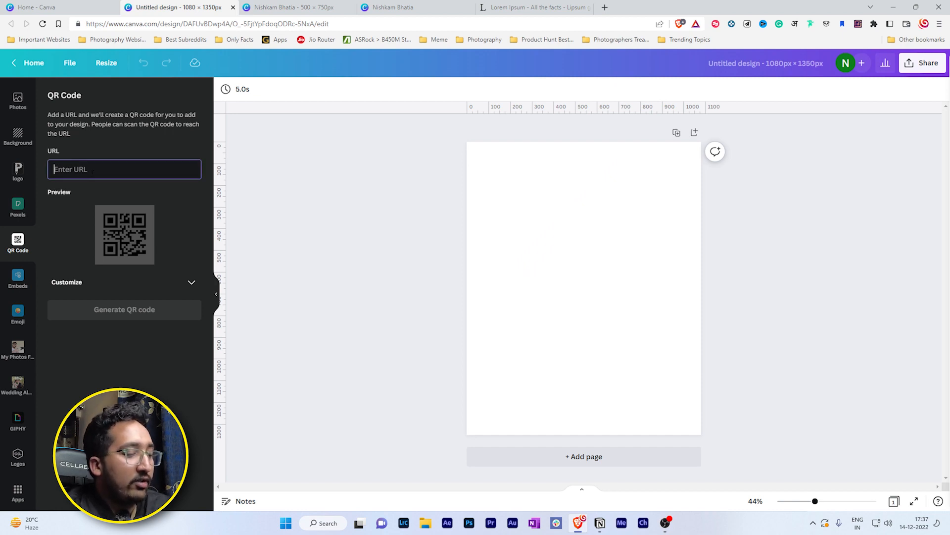
{"action": "key", "text": "ctrl+v"}
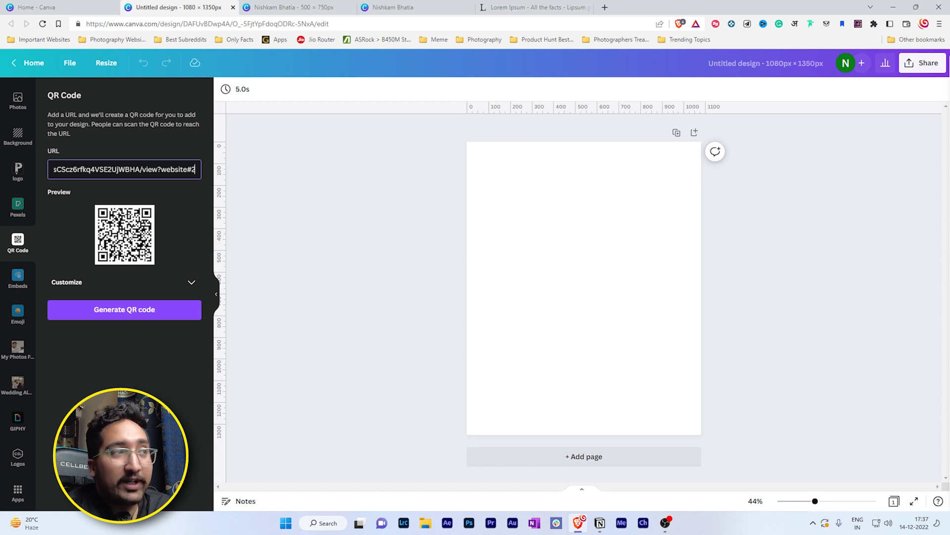
Generate the QR code with margin 3, then enlarge and centre it on the page
{"action": "left_click", "coordinate": [191, 282]}
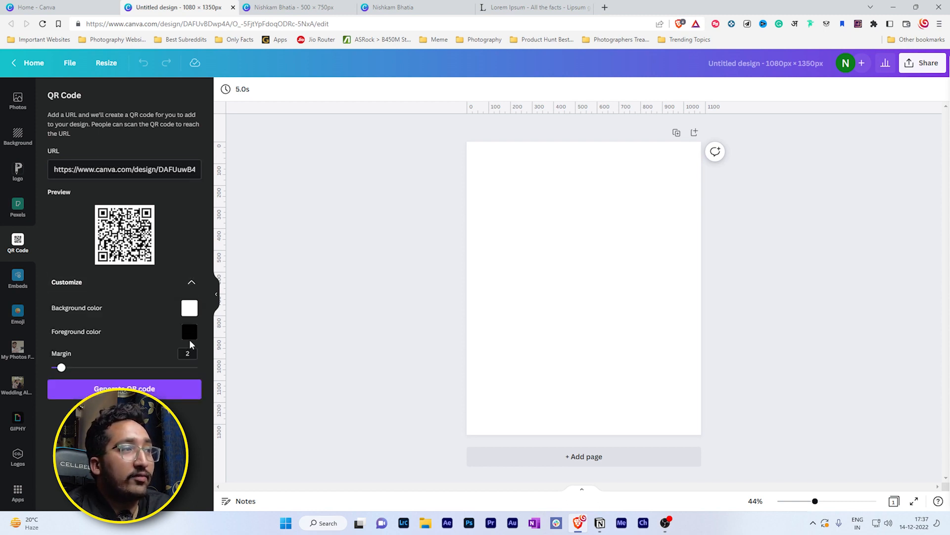
{"action": "mouse_move", "coordinate": [61, 369]}
{"action": "left_mouse_down"}
{"action": "mouse_move", "coordinate": [91, 368]}
{"action": "mouse_move", "coordinate": [65, 367]}
{"action": "left_mouse_up"}
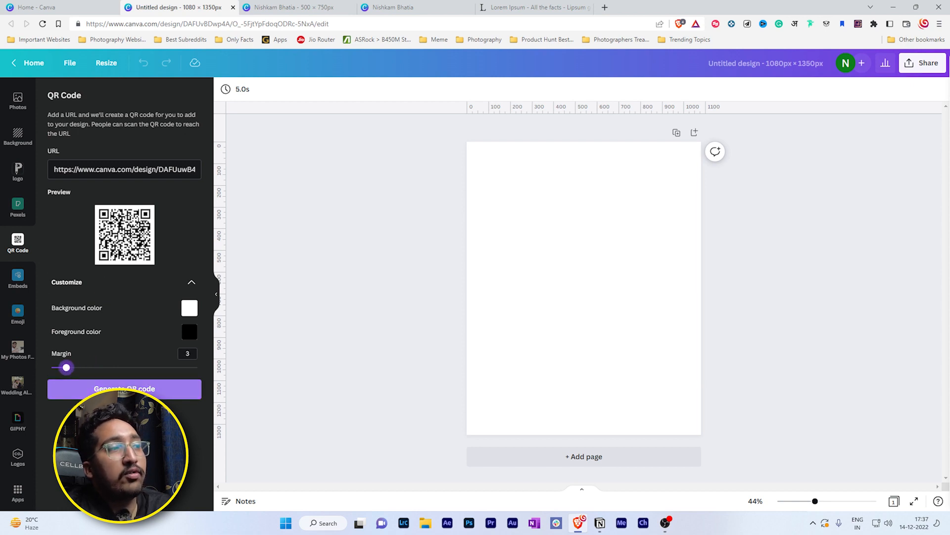
{"action": "left_click", "coordinate": [168, 393]}
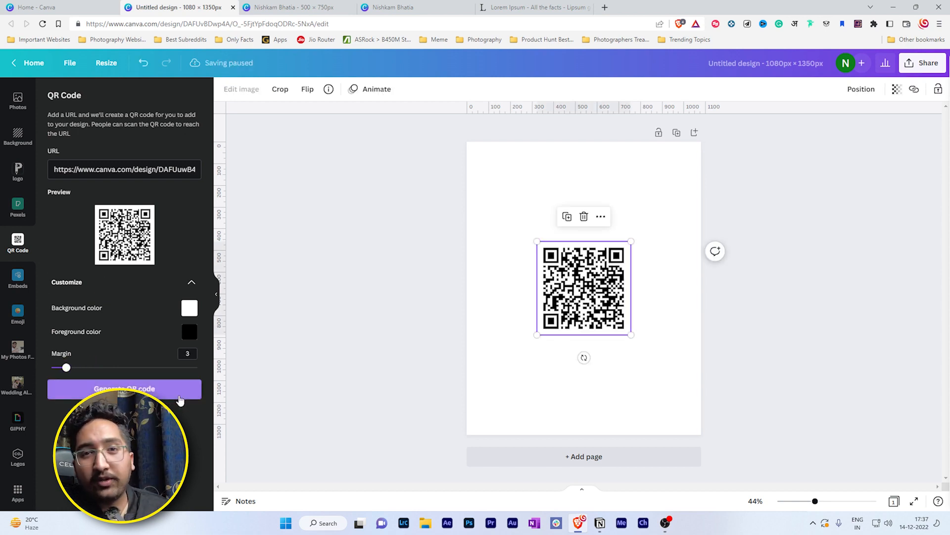
{"action": "left_click_drag", "start_coordinate": [583, 303], "coordinate": [564, 263]}
{"action": "mouse_move", "coordinate": [612, 296]}
{"action": "left_mouse_down"}
{"action": "mouse_move", "coordinate": [654, 338]}
{"action": "mouse_move", "coordinate": [629, 300]}
{"action": "left_mouse_up"}
{"action": "left_click", "coordinate": [605, 390]}
{"action": "scroll", "coordinate": [15, 202], "scroll_direction": "up", "scroll_amount": 3}
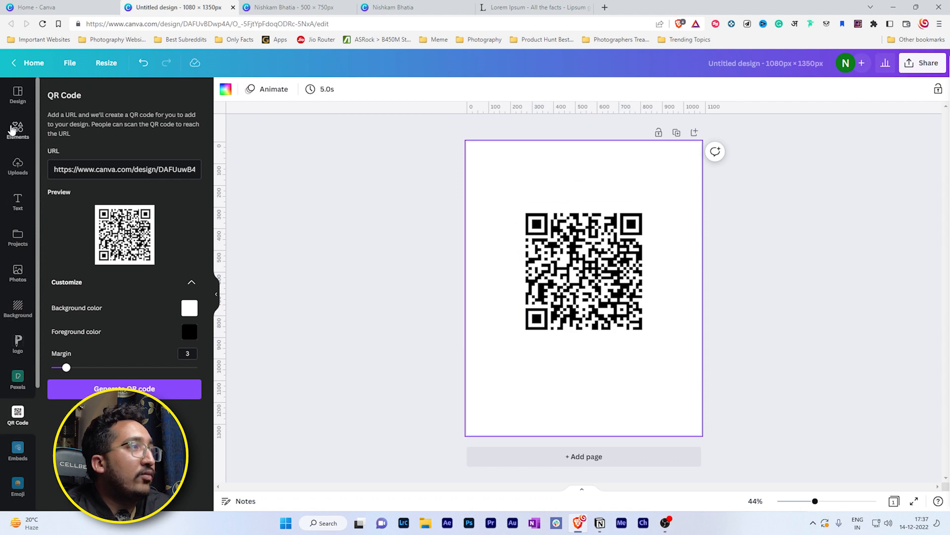
Add a heading below the QR code reading 'Scan to Connect With' plus the presenter's name
{"action": "left_click", "coordinate": [15, 130]}
{"action": "left_click", "coordinate": [18, 207]}
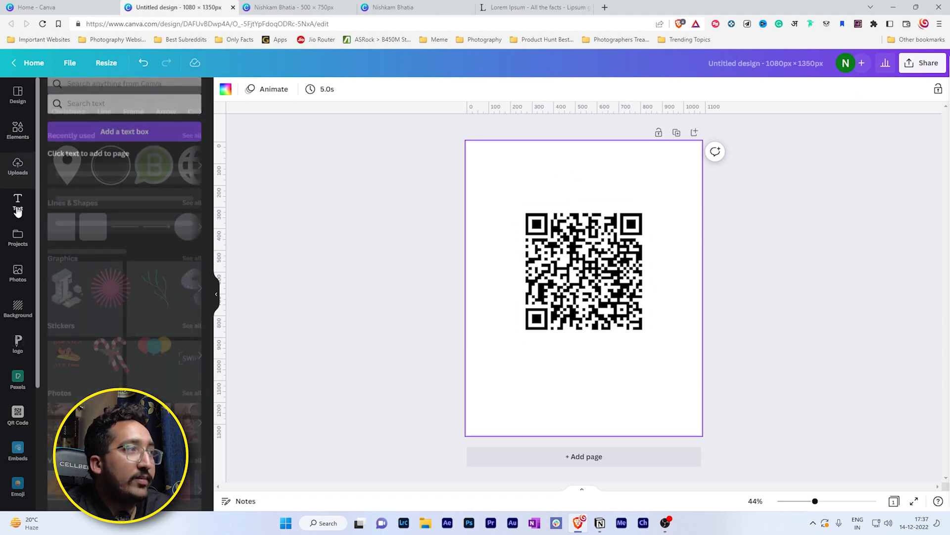
{"action": "left_click", "coordinate": [97, 169]}
{"action": "left_click_drag", "start_coordinate": [589, 297], "coordinate": [594, 380]}
{"action": "type", "text": "Scan to"}
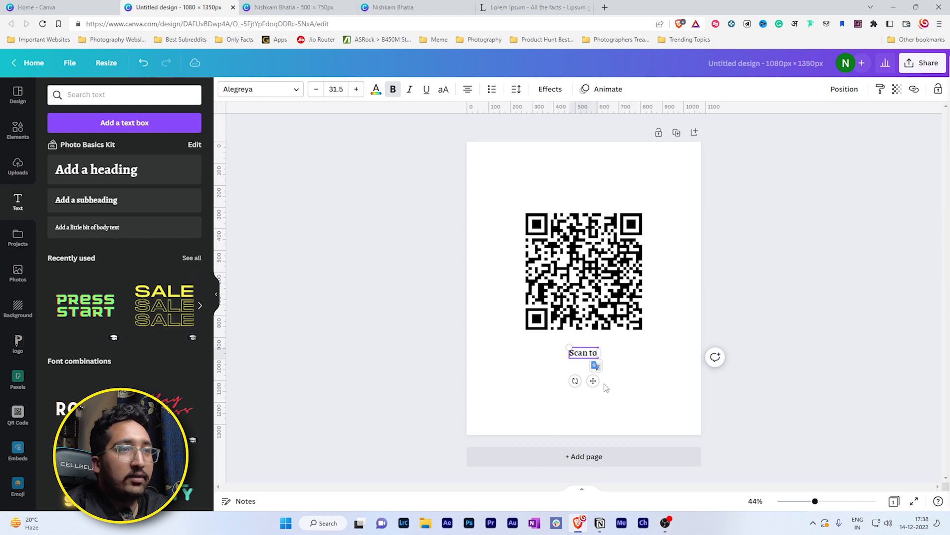
{"action": "type", "text": " Connect With"}
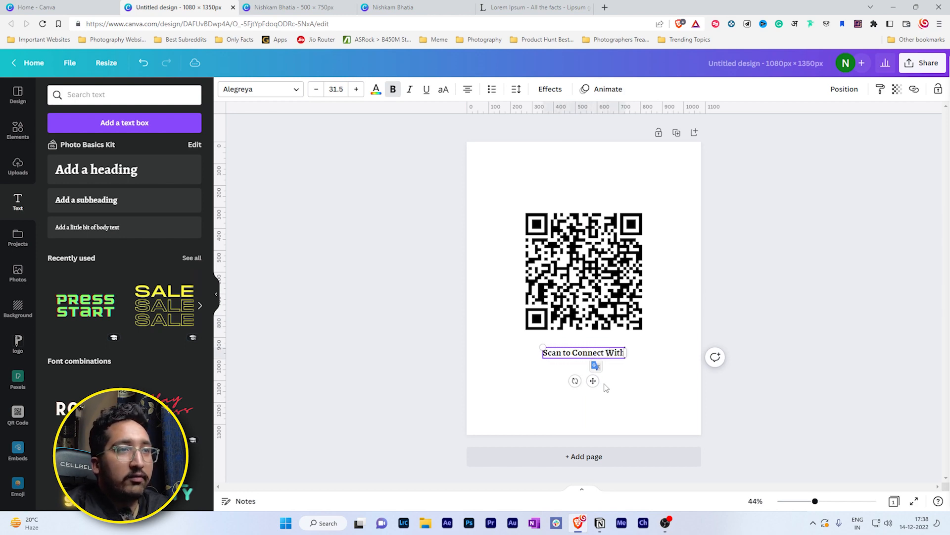
{"action": "type", "text": " Nishkam"}
{"action": "left_click", "coordinate": [618, 386]}
Make the caption uppercase Poppins Medium, then enlarge and centre it together with the QR code
{"action": "left_click", "coordinate": [584, 351]}
{"action": "left_click", "coordinate": [444, 91]}
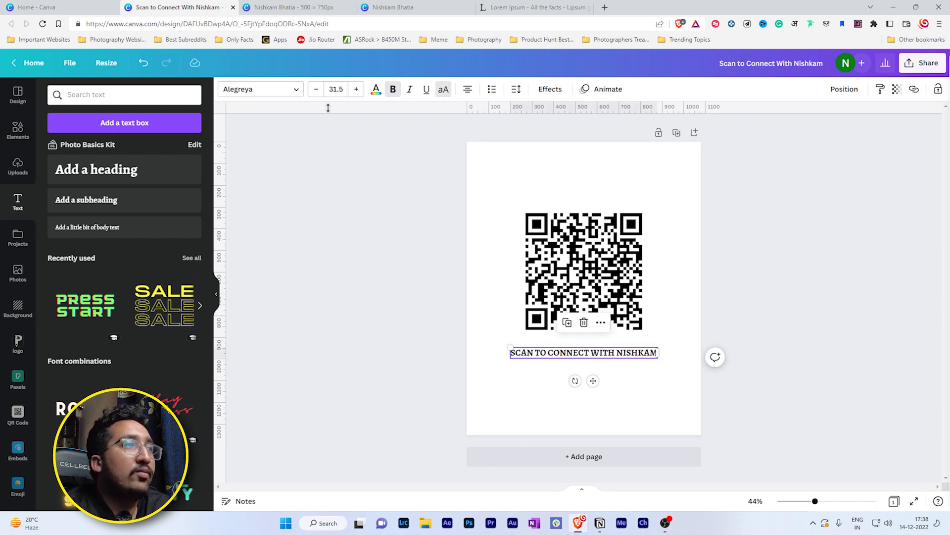
{"action": "left_click", "coordinate": [260, 89]}
{"action": "left_click", "coordinate": [101, 163]}
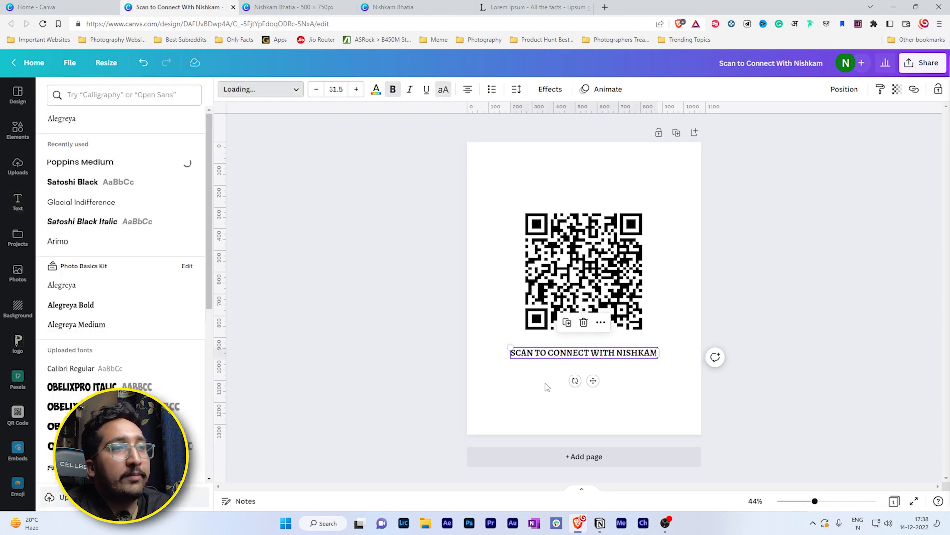
{"action": "left_click_drag", "start_coordinate": [656, 387], "coordinate": [620, 306]}
{"action": "left_click_drag", "start_coordinate": [663, 360], "coordinate": [648, 346]}
{"action": "left_click", "coordinate": [685, 317]}
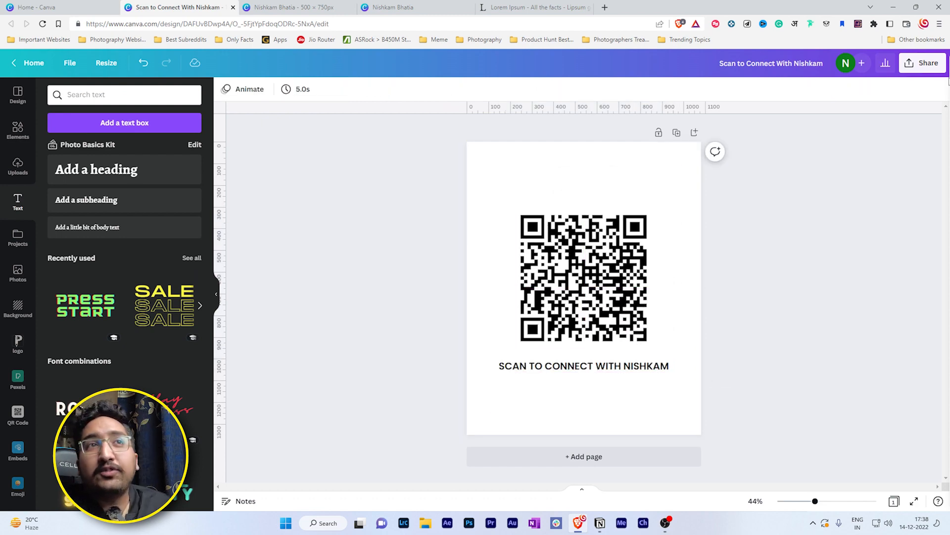
Download the QR code card as a JPG image and switch back to the link-in-bio design
{"action": "left_click", "coordinate": [924, 65]}
{"action": "left_click", "coordinate": [775, 302]}
{"action": "left_click", "coordinate": [805, 138]}
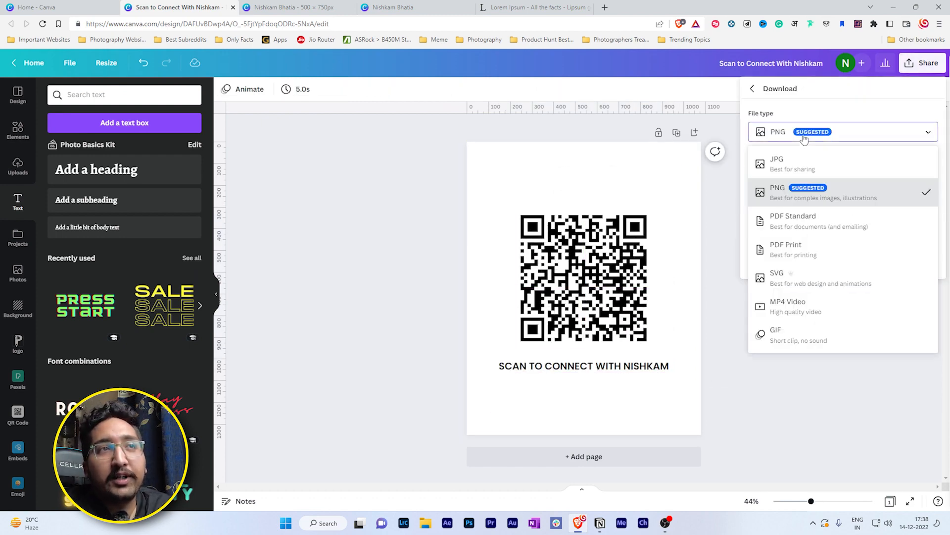
{"action": "left_click", "coordinate": [804, 138]}
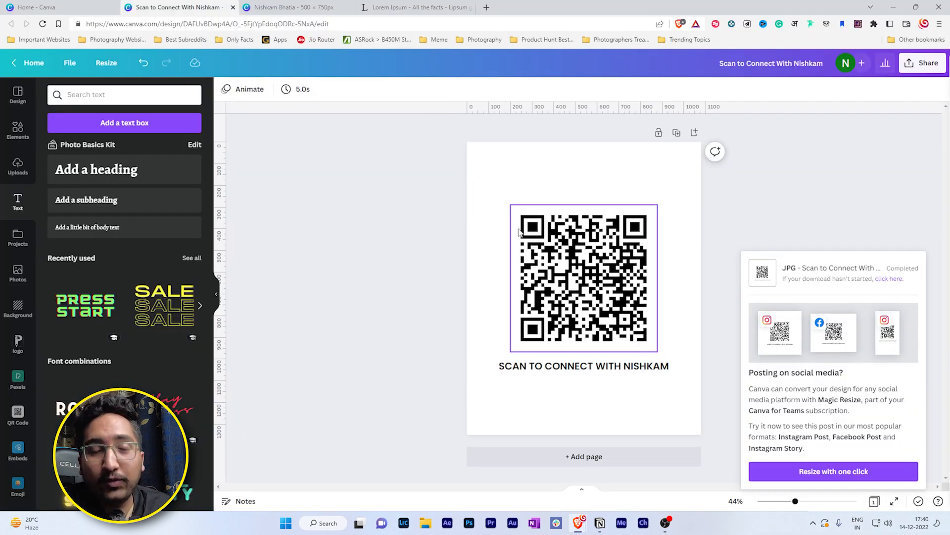
{"action": "left_click", "coordinate": [299, 8]}
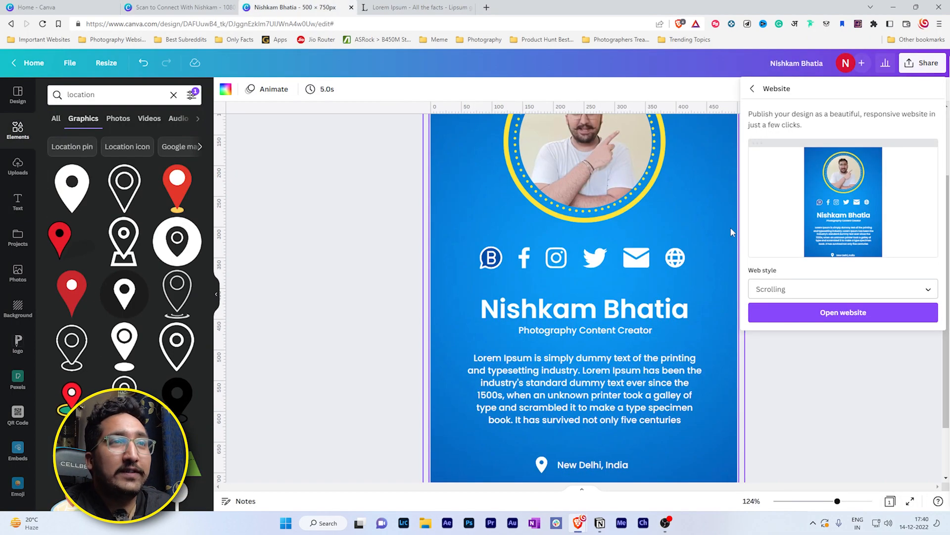
On the published website, test the Facebook and Twitter icon links, closing each opened page
{"action": "left_click", "coordinate": [818, 313]}
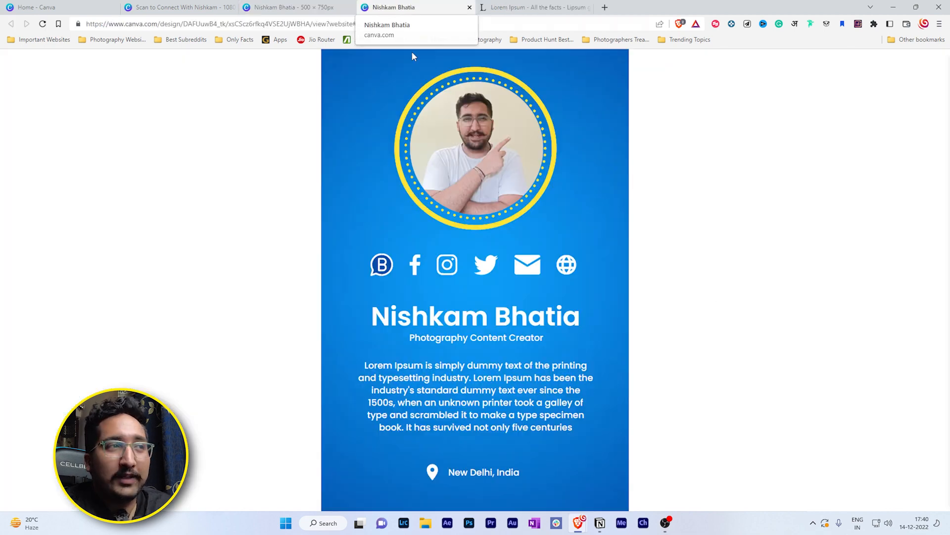
{"action": "left_click", "coordinate": [417, 274]}
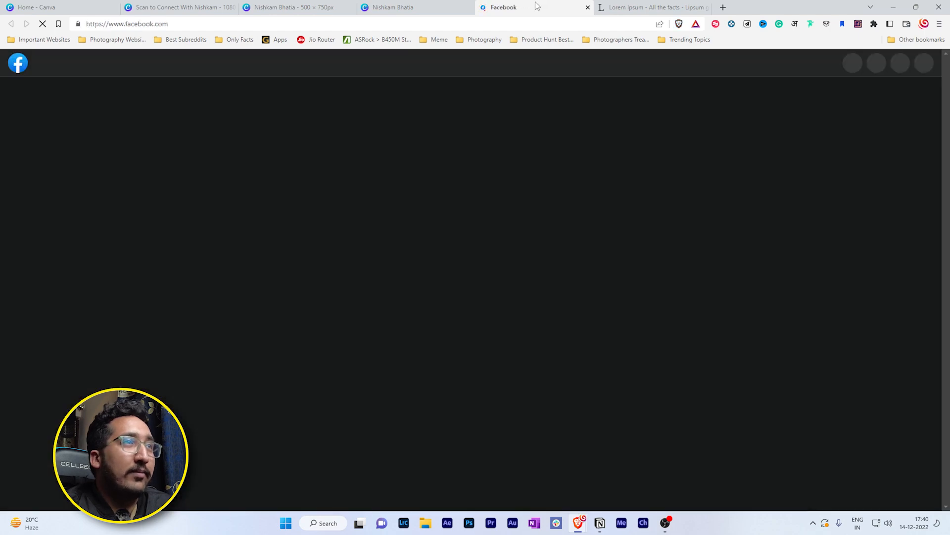
{"action": "middle_click", "coordinate": [535, 3]}
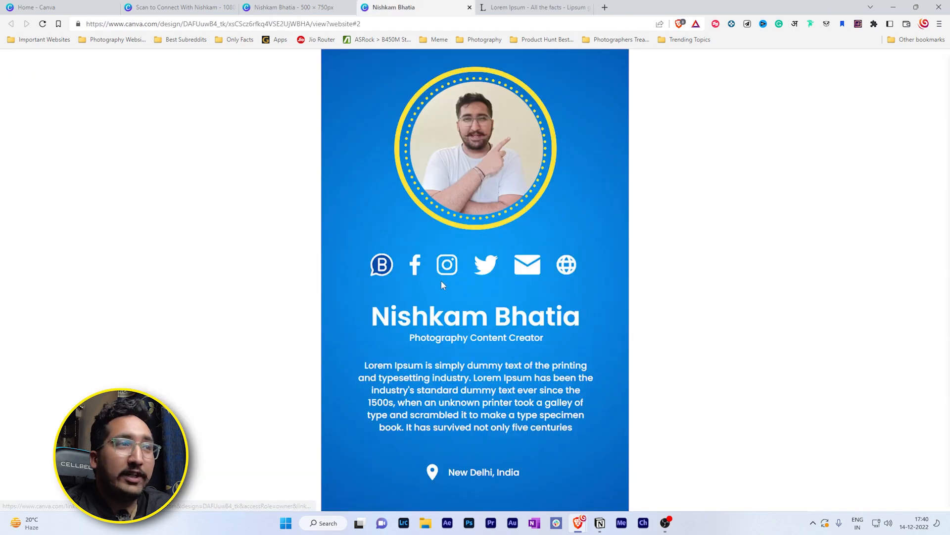
{"action": "left_click", "coordinate": [493, 265]}
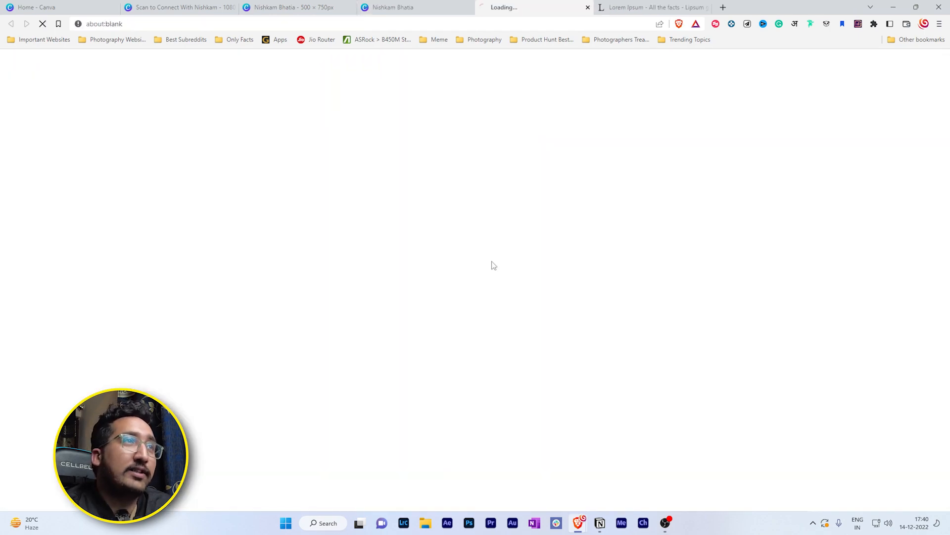
{"action": "middle_click", "coordinate": [515, 4]}
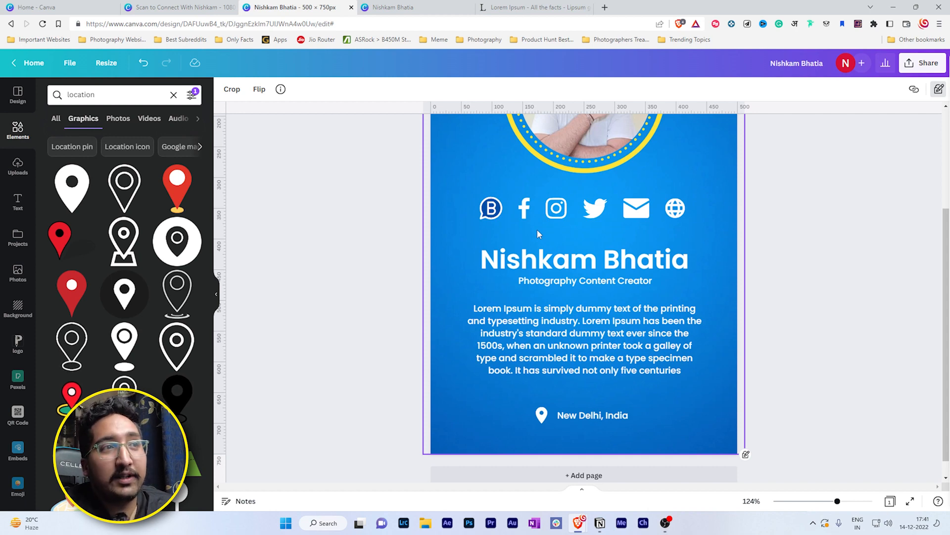
{"action": "scroll", "coordinate": [537, 229], "scroll_direction": "up", "scroll_amount": 3}
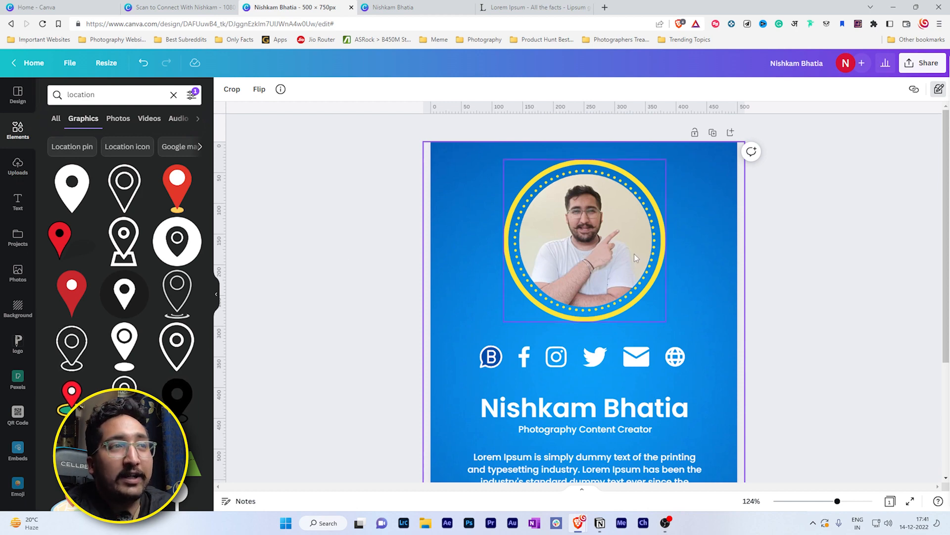
{"action": "scroll", "coordinate": [635, 260], "scroll_direction": "down", "scroll_amount": 3}
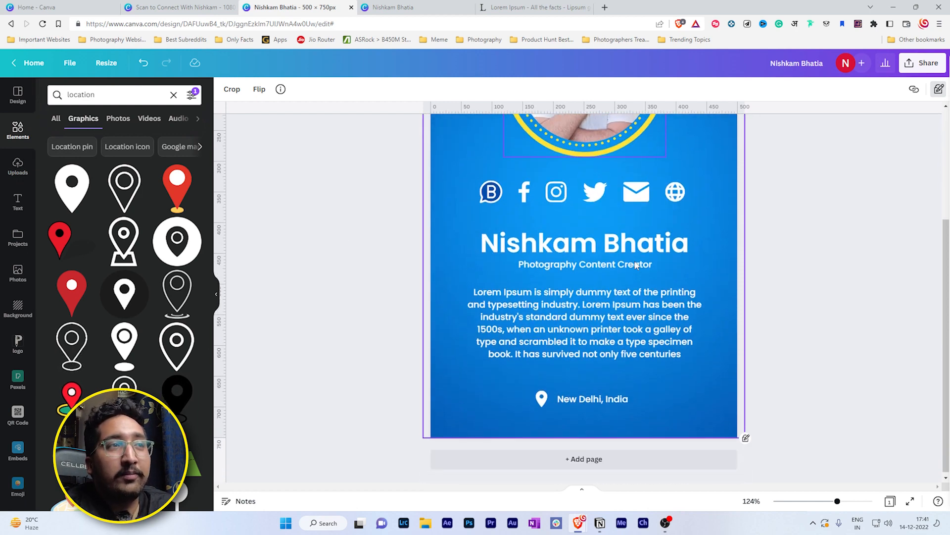